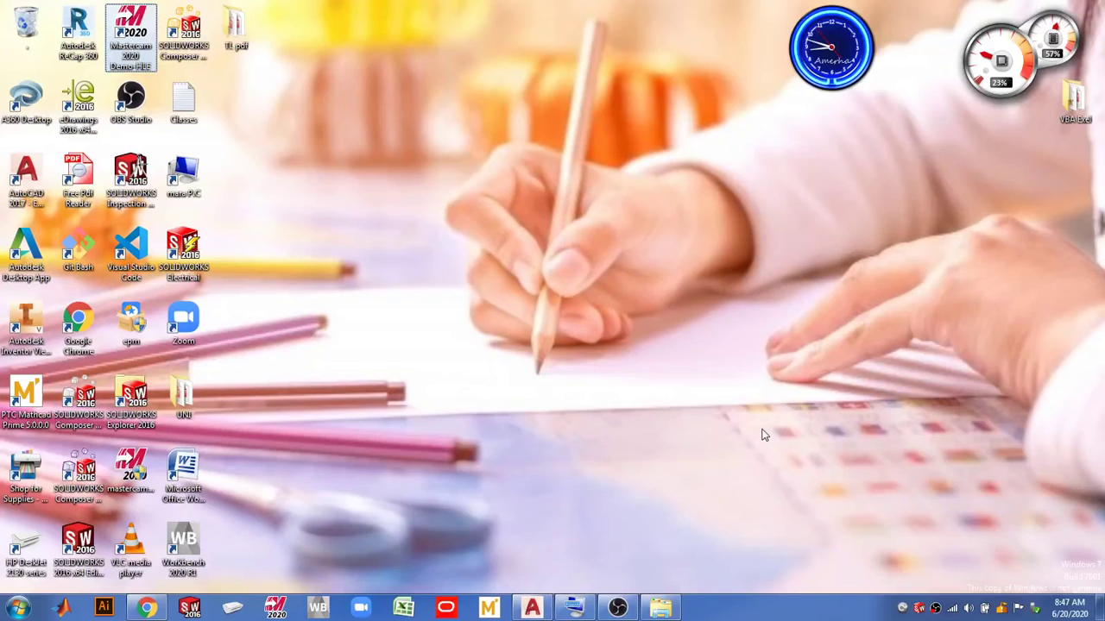
# Restore the AutoCAD 2017 window with the piston.dwg drawing from the taskbar.
pyautogui.click(537, 606)
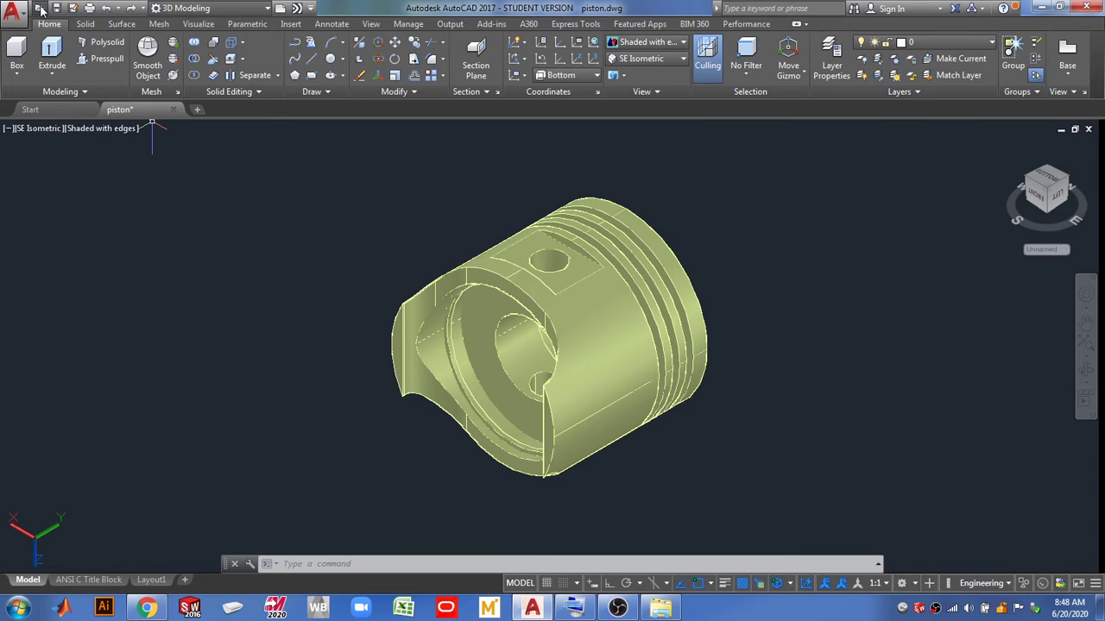
# Create a new drawing from the SheetSets template Manufacturing Imperial.dwt.
pyautogui.hotkey('ctrl', 'o')
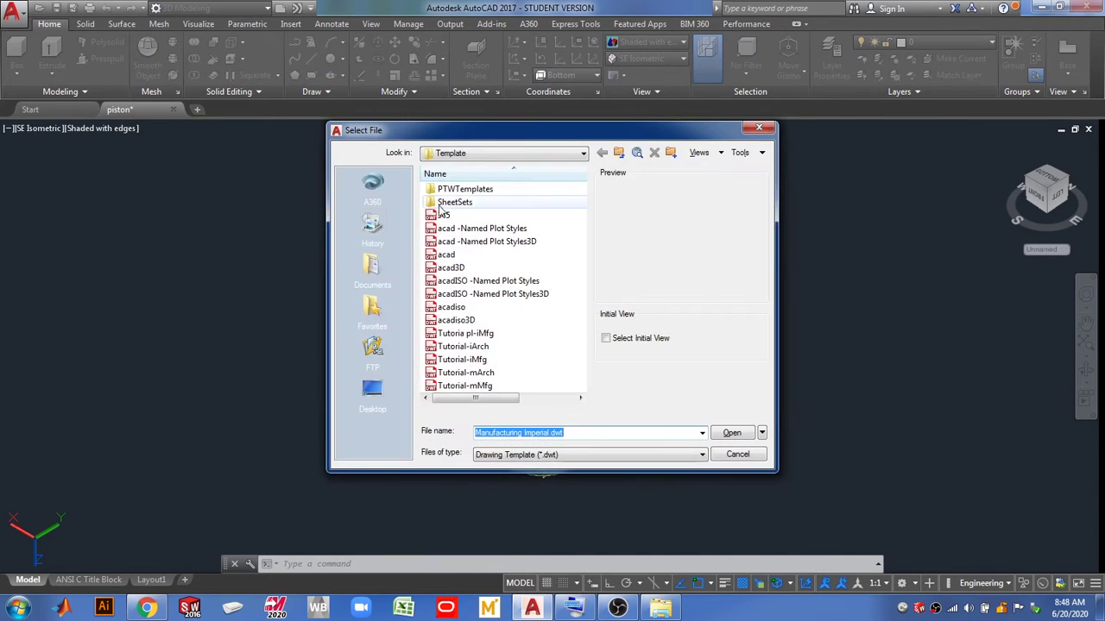
pyautogui.click(475, 205)
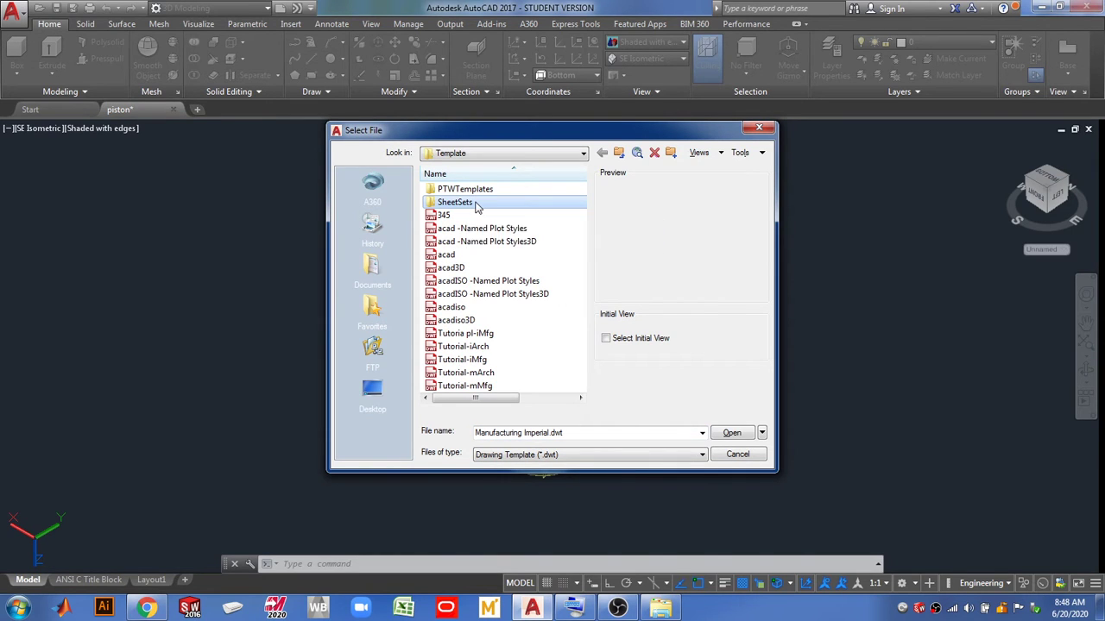
pyautogui.doubleClick(475, 203)
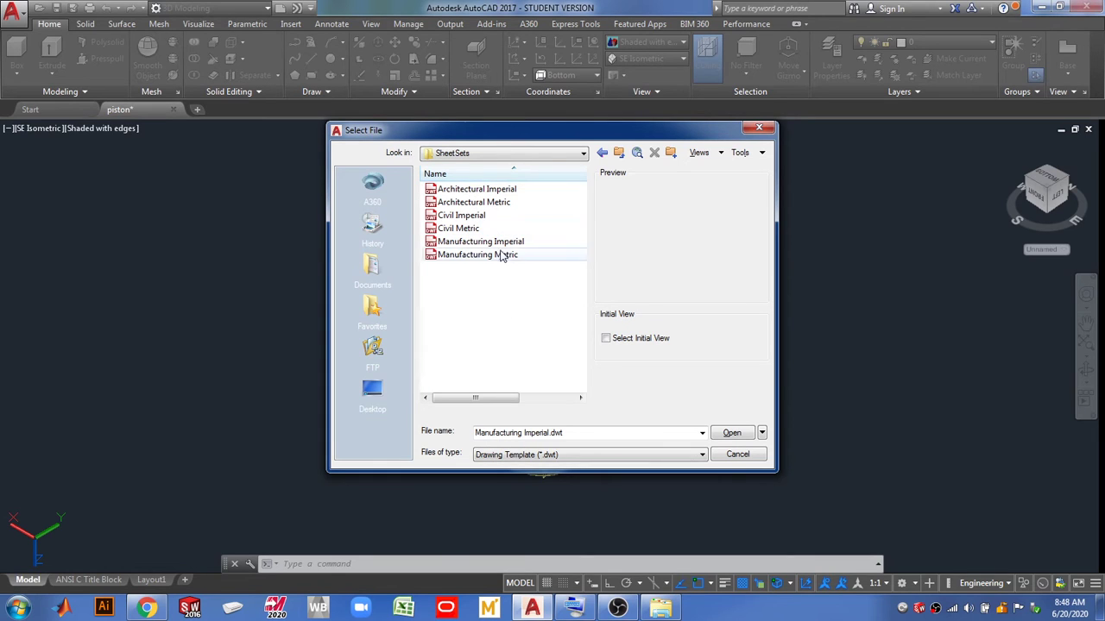
pyautogui.click(493, 243)
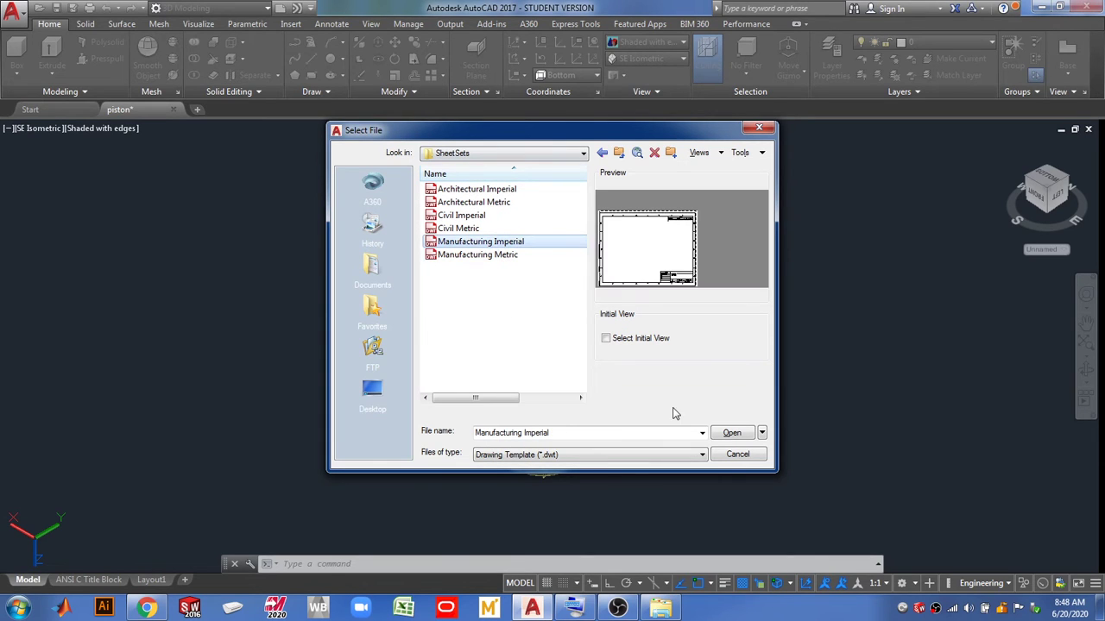
pyautogui.click(725, 434)
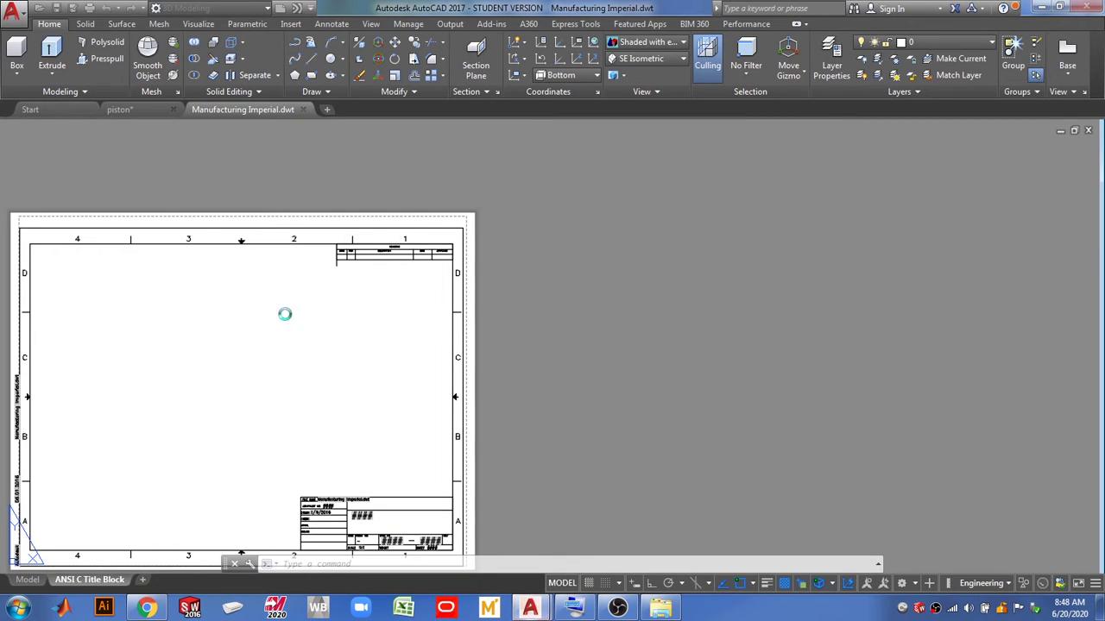
# Compare with the piston drawing, then Zoom Extents the ANSI C title-block sheet.
pyautogui.click(136, 111)
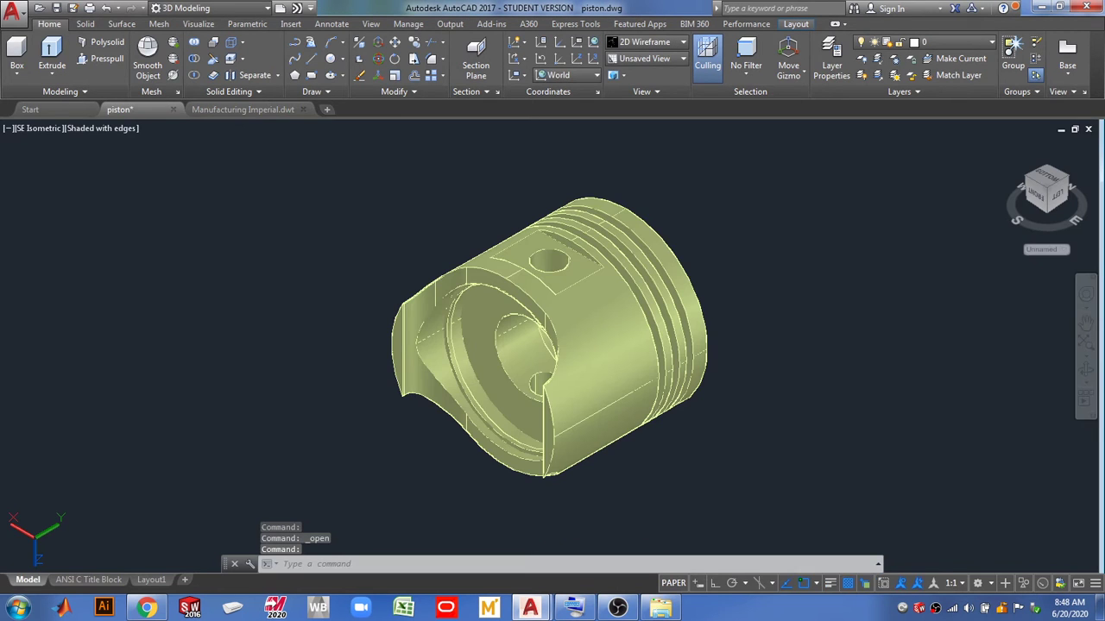
pyautogui.click(257, 112)
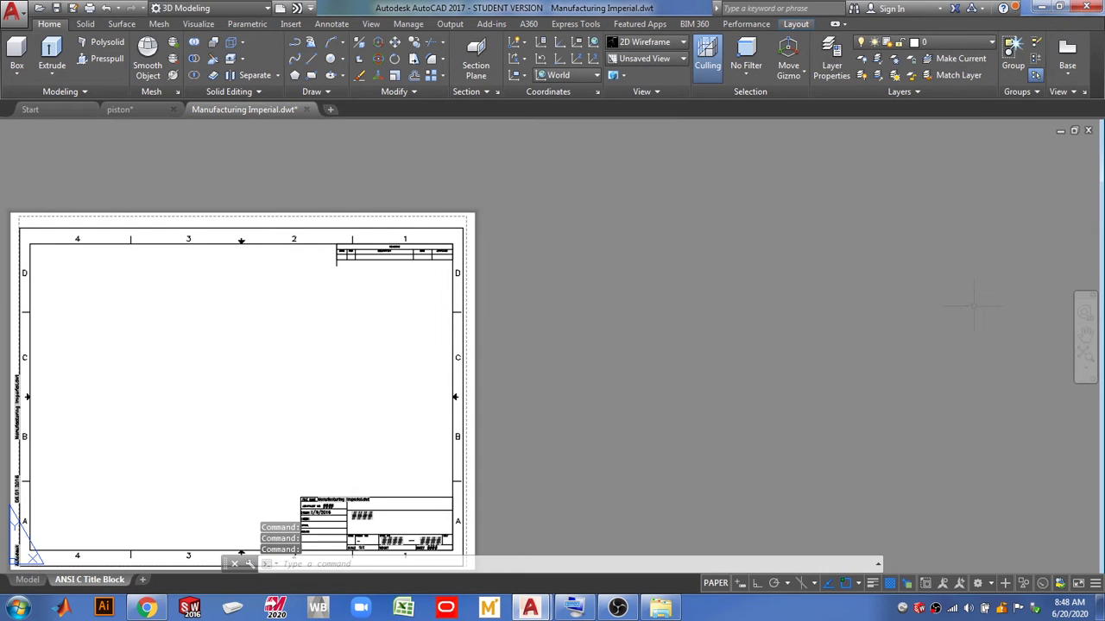
pyautogui.press('Escape')
pyautogui.press('Escape')
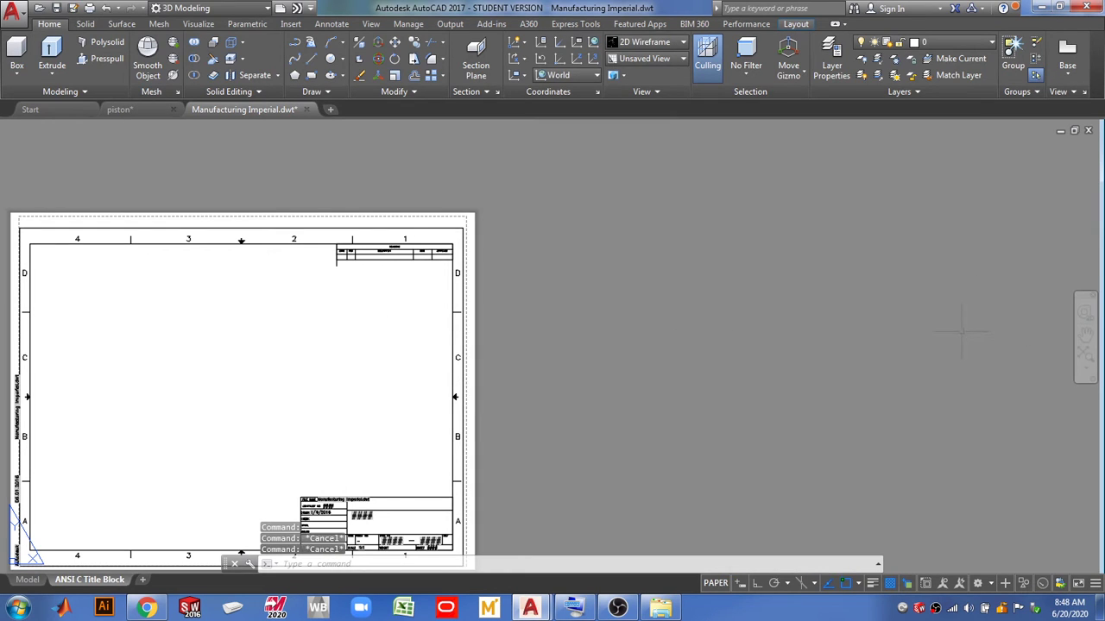
pyautogui.press('Escape')
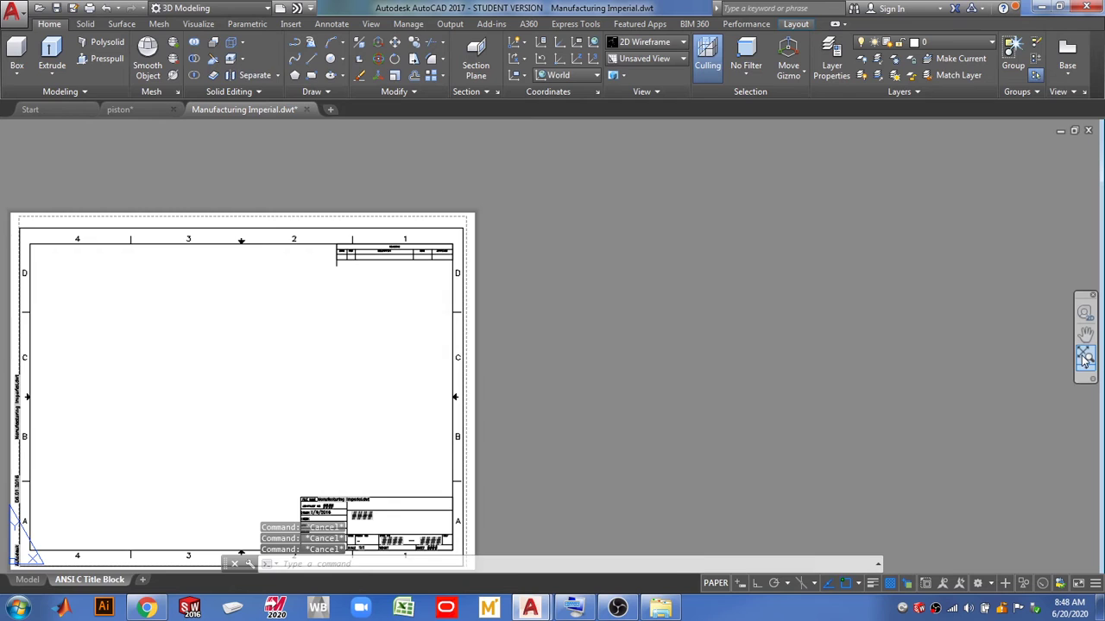
pyautogui.click(1084, 359)
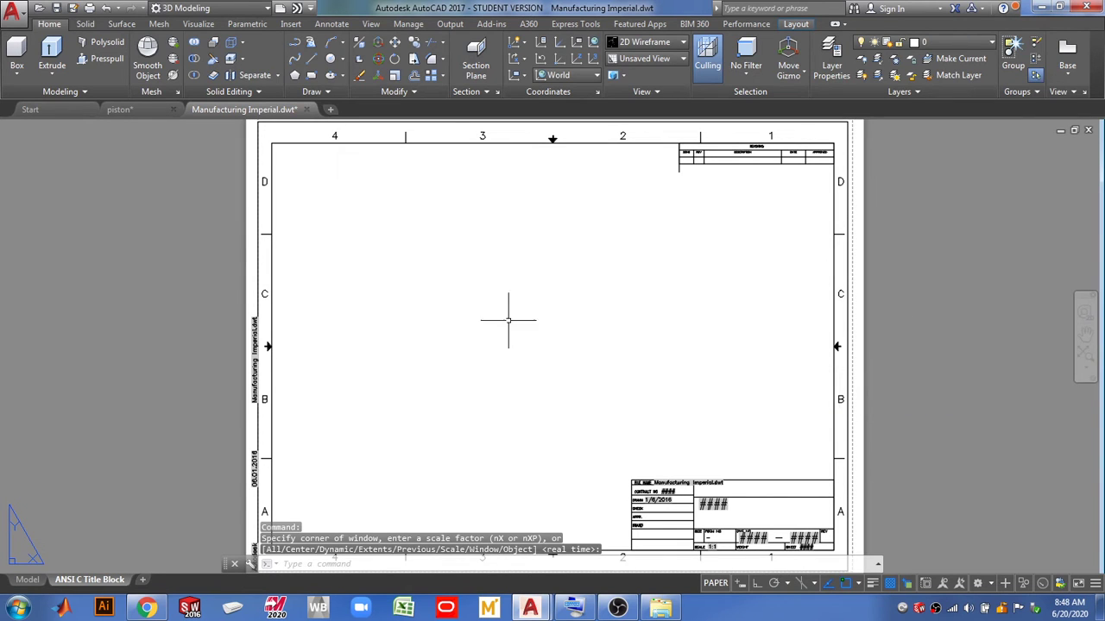
pyautogui.click(133, 109)
pyautogui.click(244, 110)
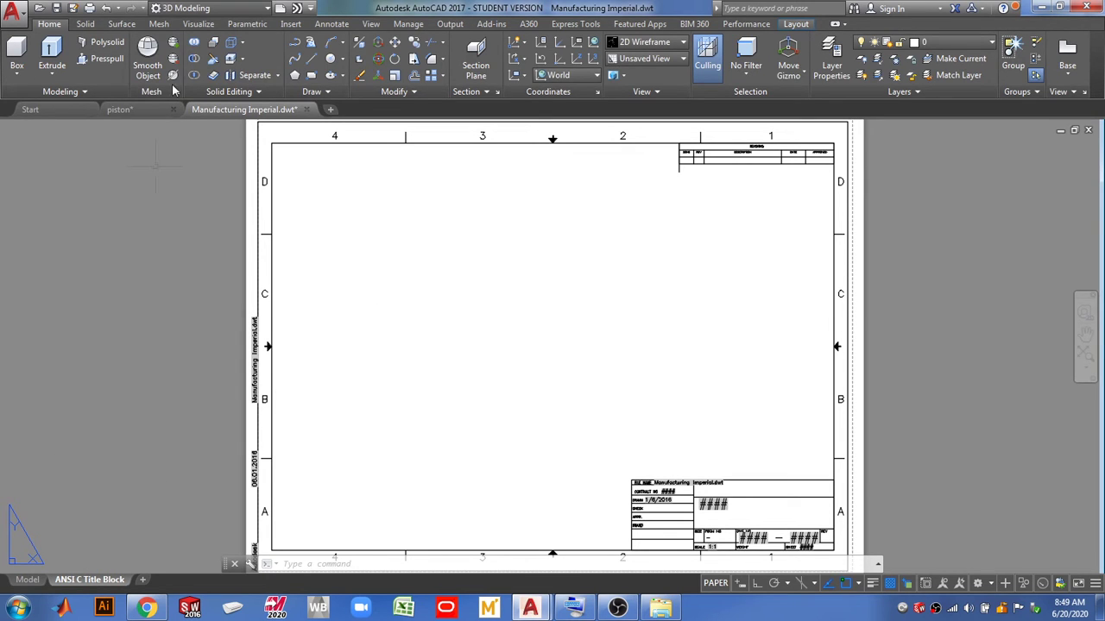
pyautogui.click(120, 109)
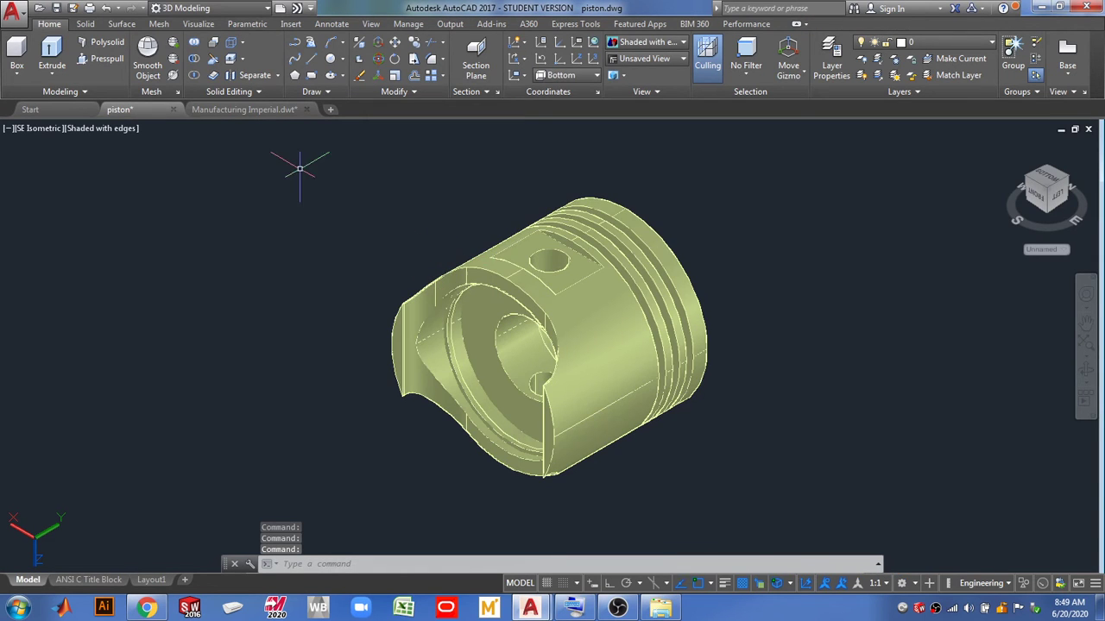
pyautogui.click(241, 109)
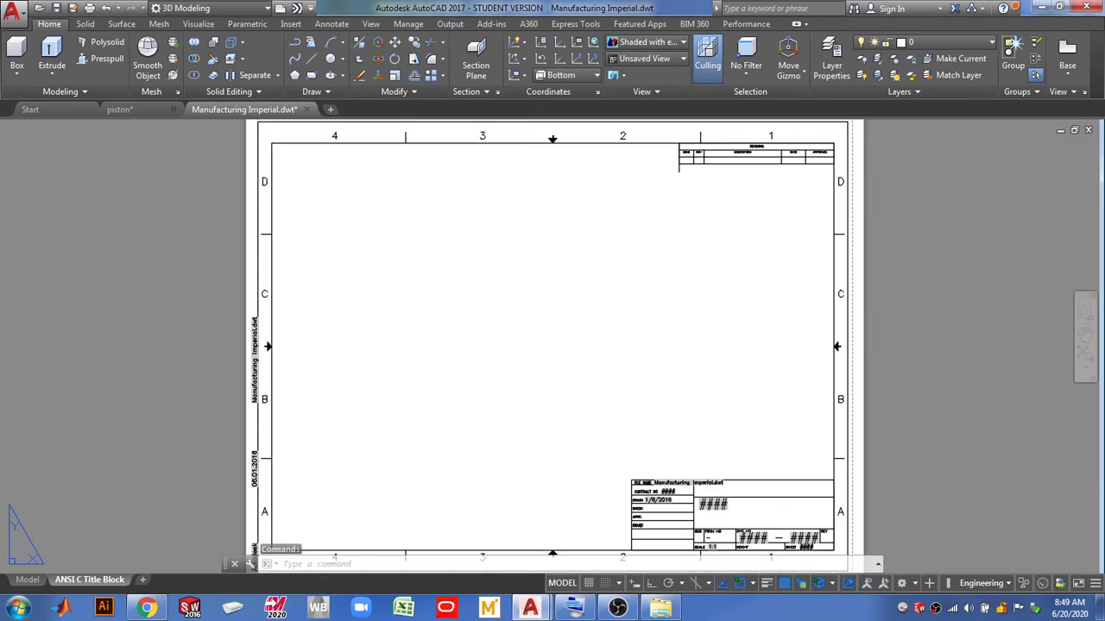
# Switch the Manufacturing Imperial drawing to model space and apply the Shaded with edges style.
pyautogui.click(29, 582)
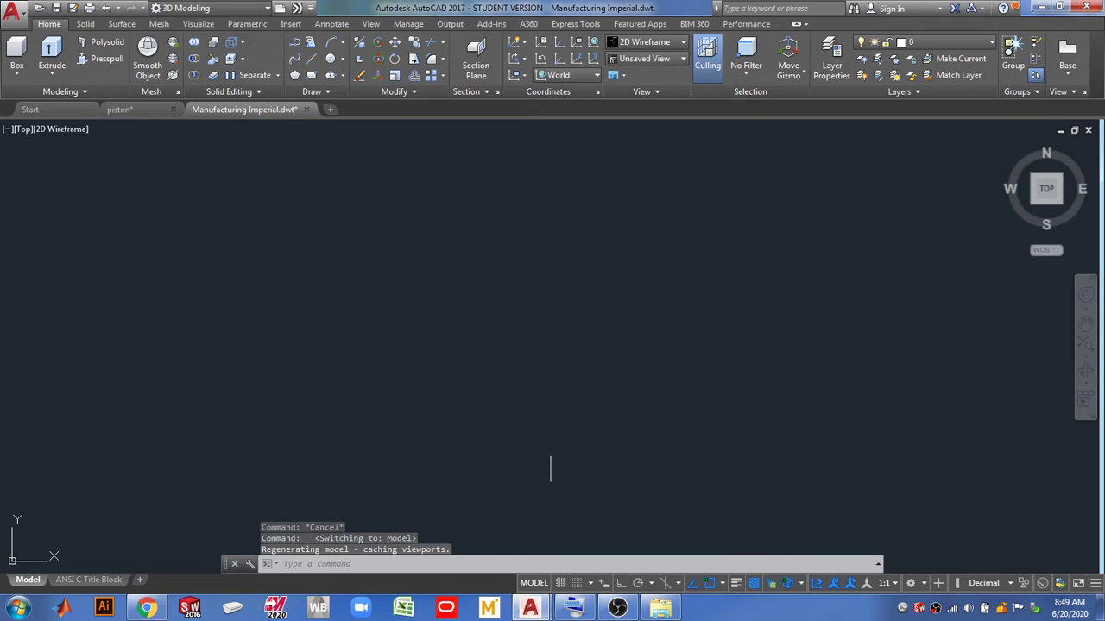
pyautogui.press('Escape')
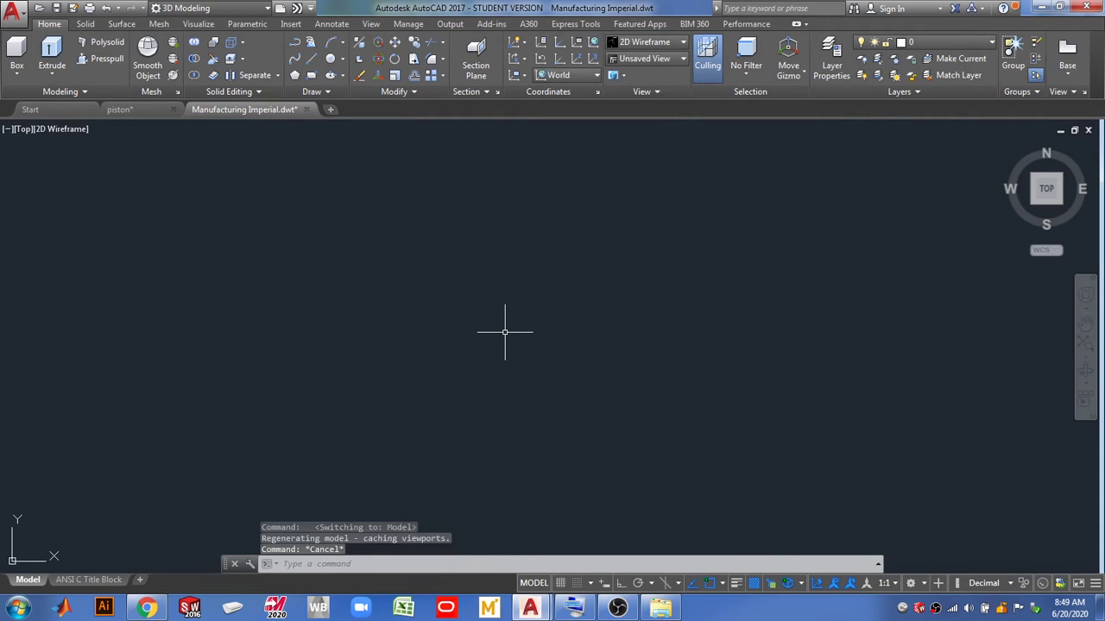
pyautogui.press('Escape')
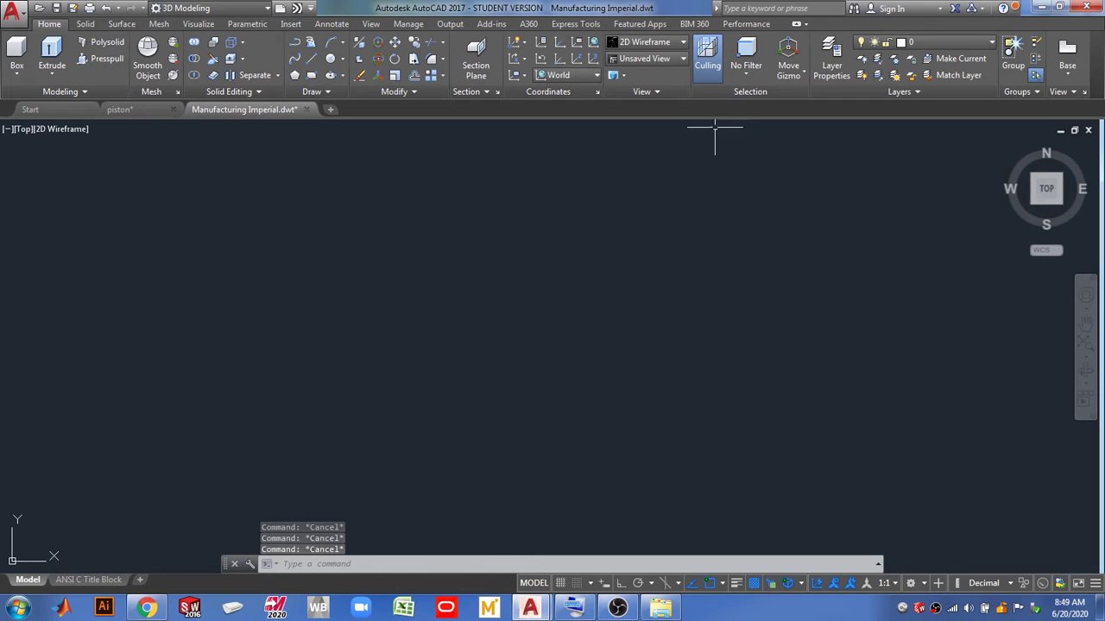
pyautogui.click(682, 45)
pyautogui.press('Escape')
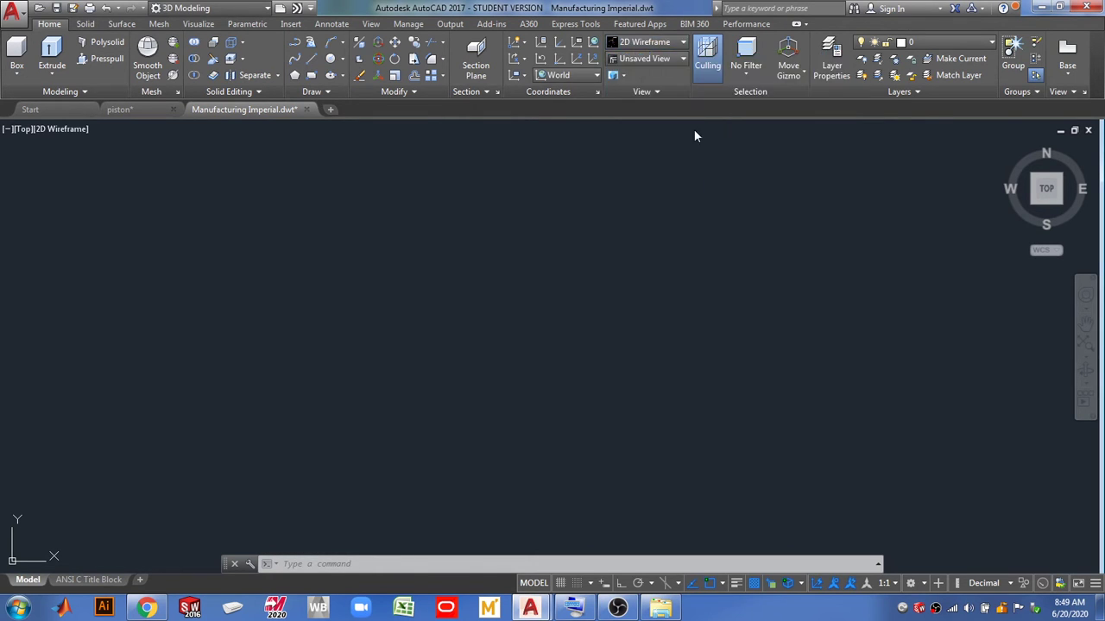
pyautogui.press('Escape')
pyautogui.press('Escape')
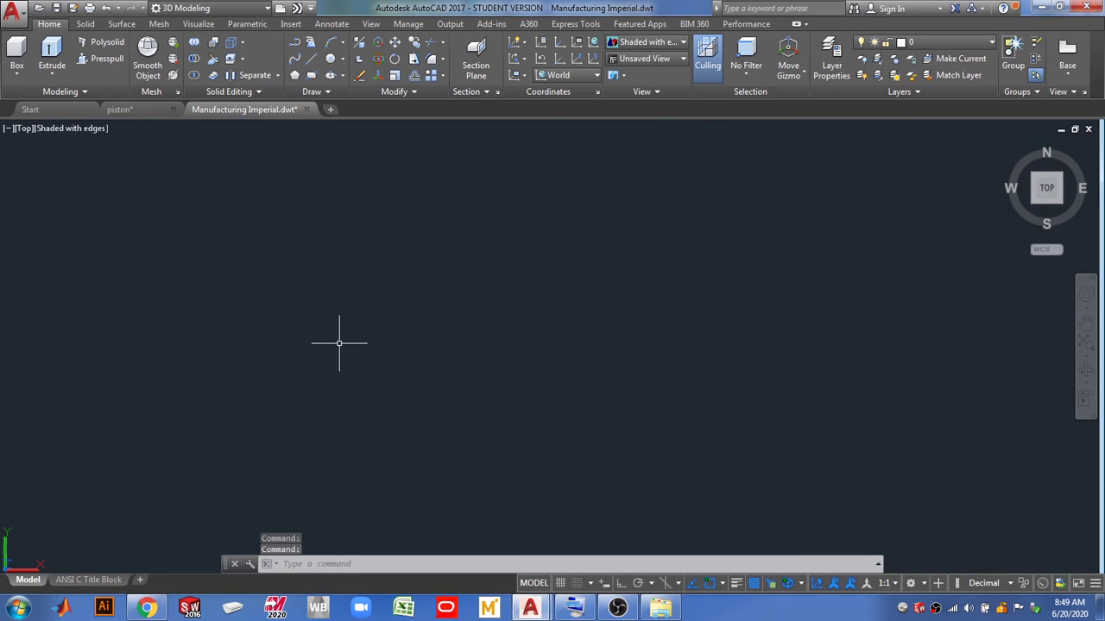
pyautogui.press('Escape')
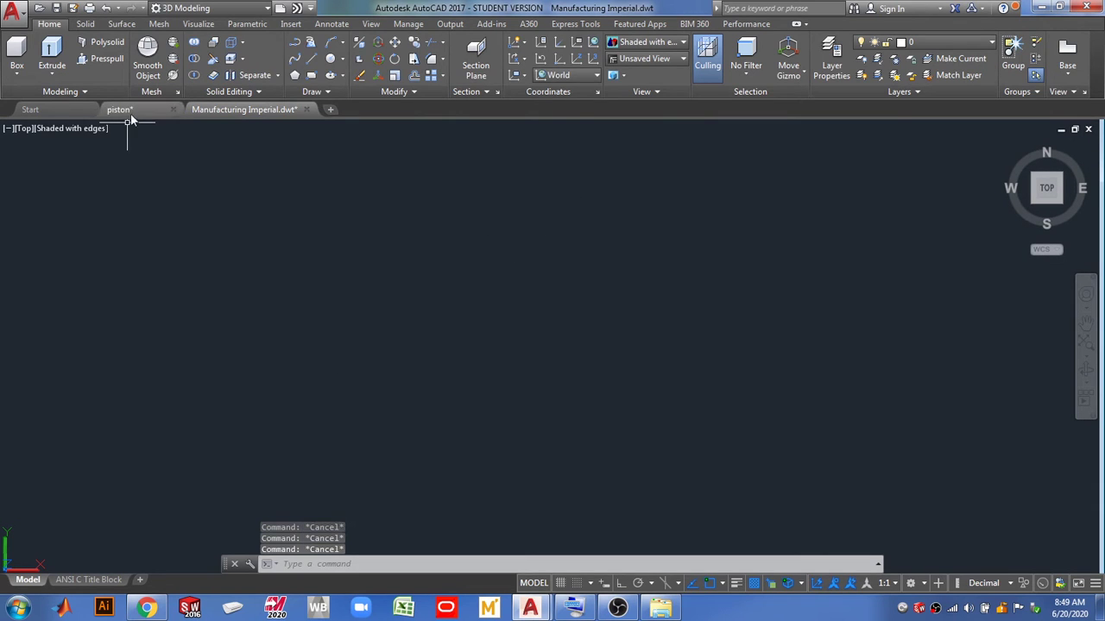
# Copy the piston solid from piston.dwg and paste it into the Manufacturing Imperial model space.
pyautogui.click(134, 108)
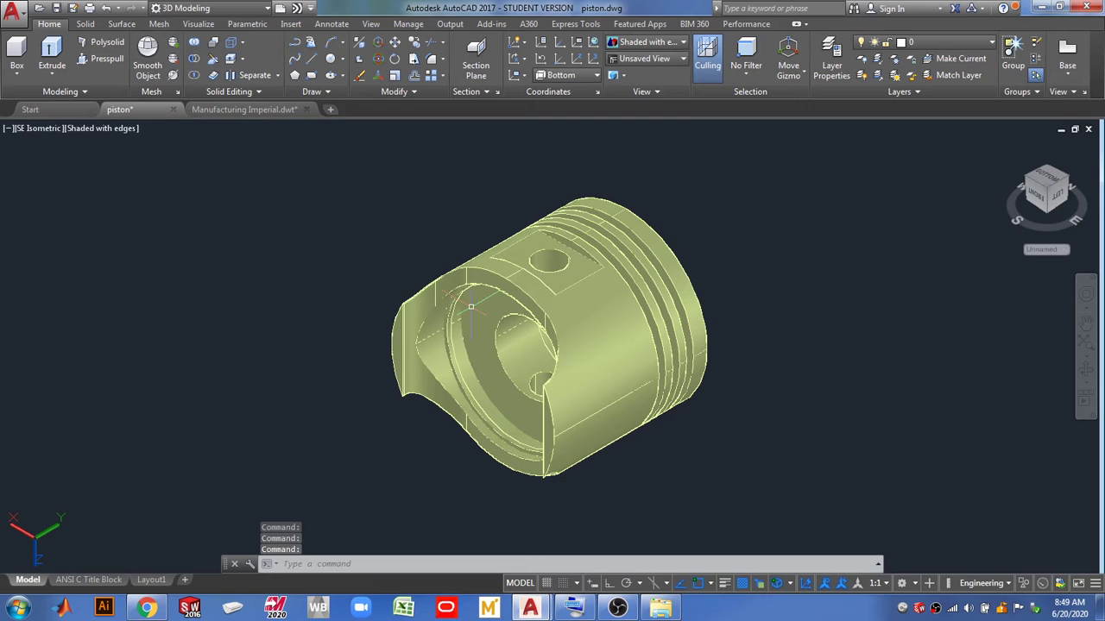
pyautogui.click(703, 204)
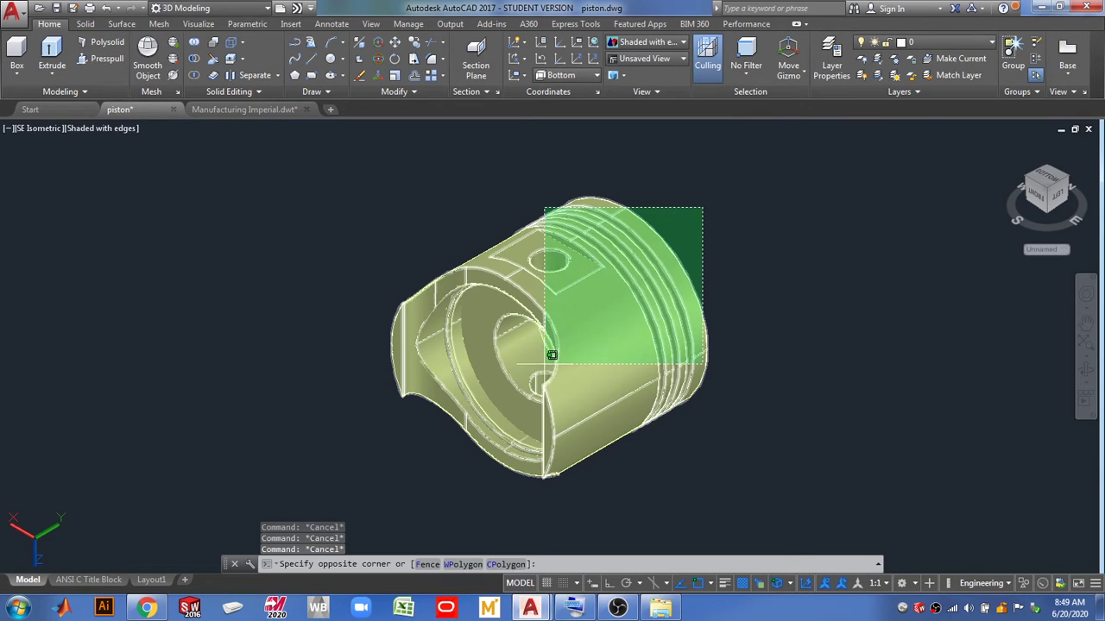
pyautogui.click(546, 360)
pyautogui.hotkey('ctrl', 'c')
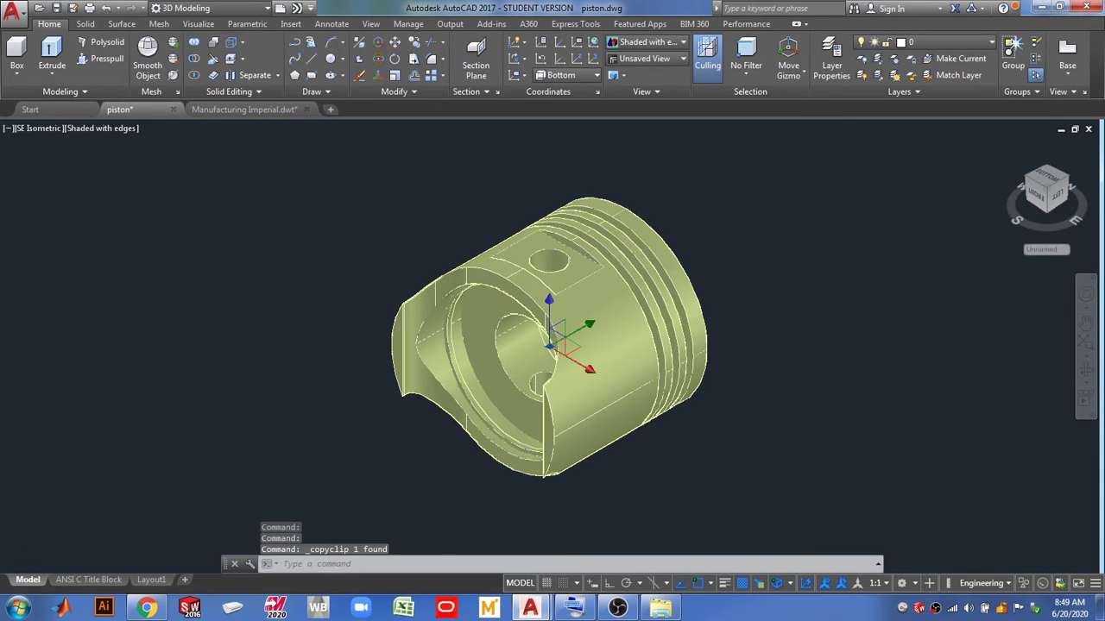
pyautogui.click(251, 112)
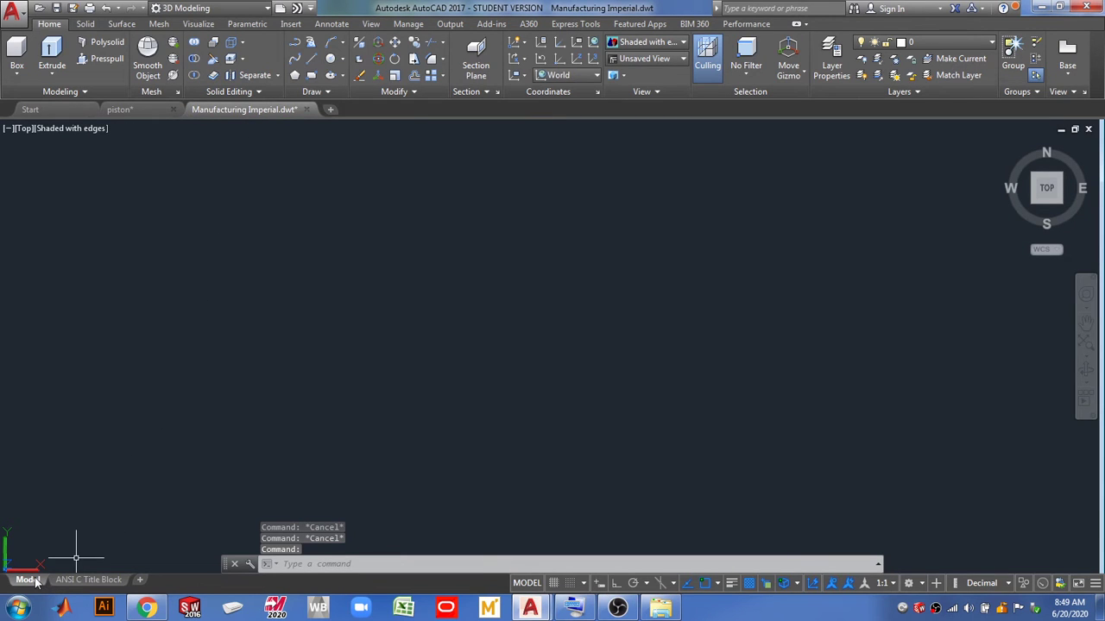
pyautogui.click(586, 303)
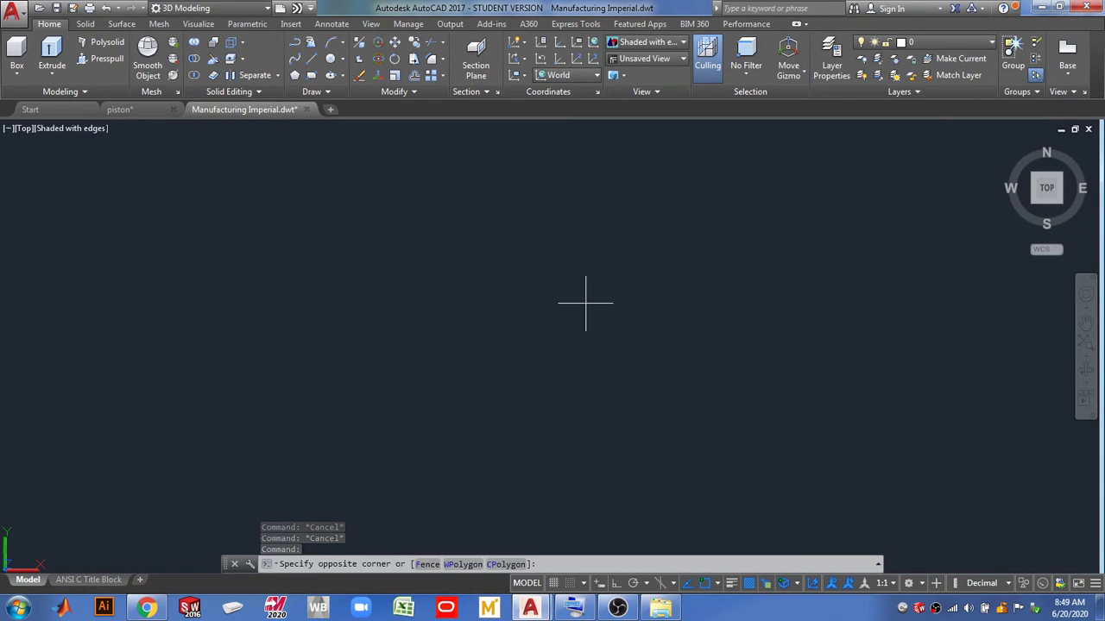
pyautogui.click(556, 324)
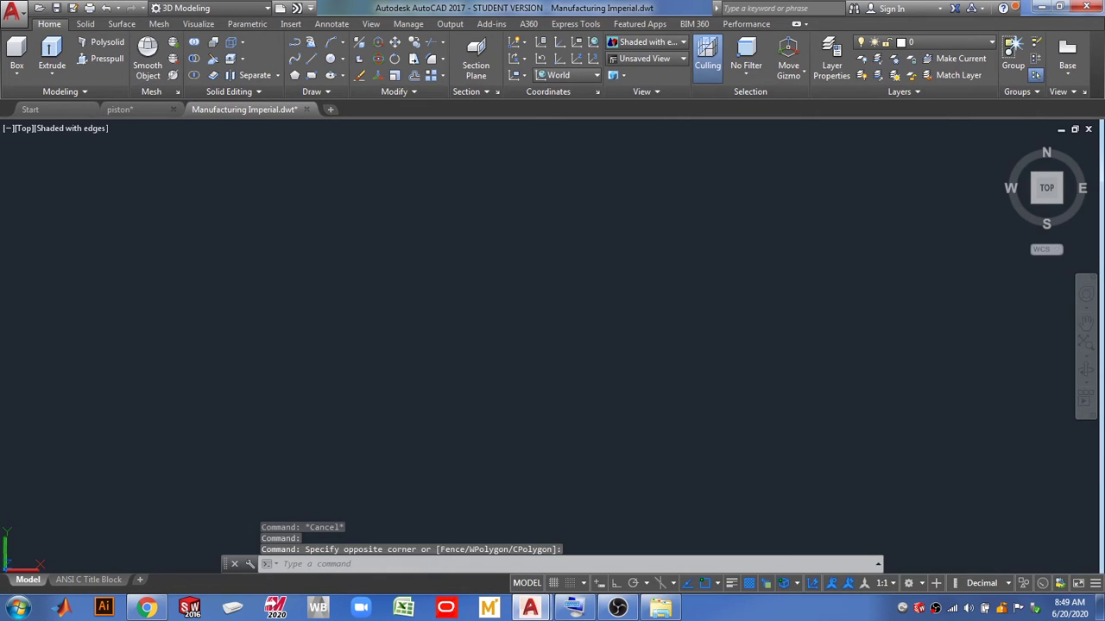
pyautogui.hotkey('ctrl', 'v')
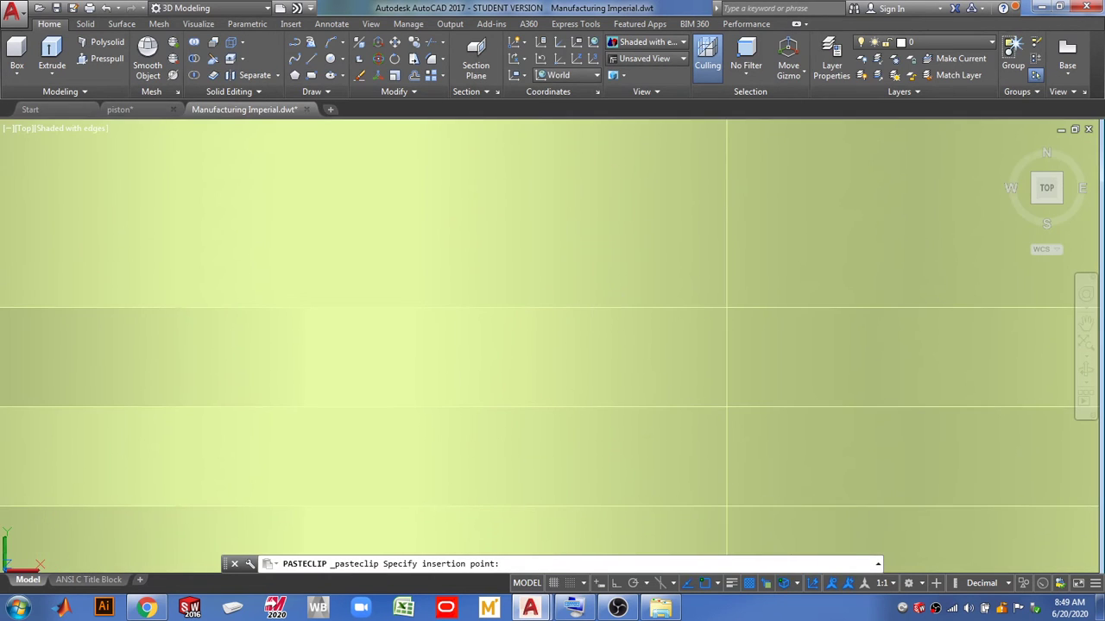
pyautogui.click(661, 177)
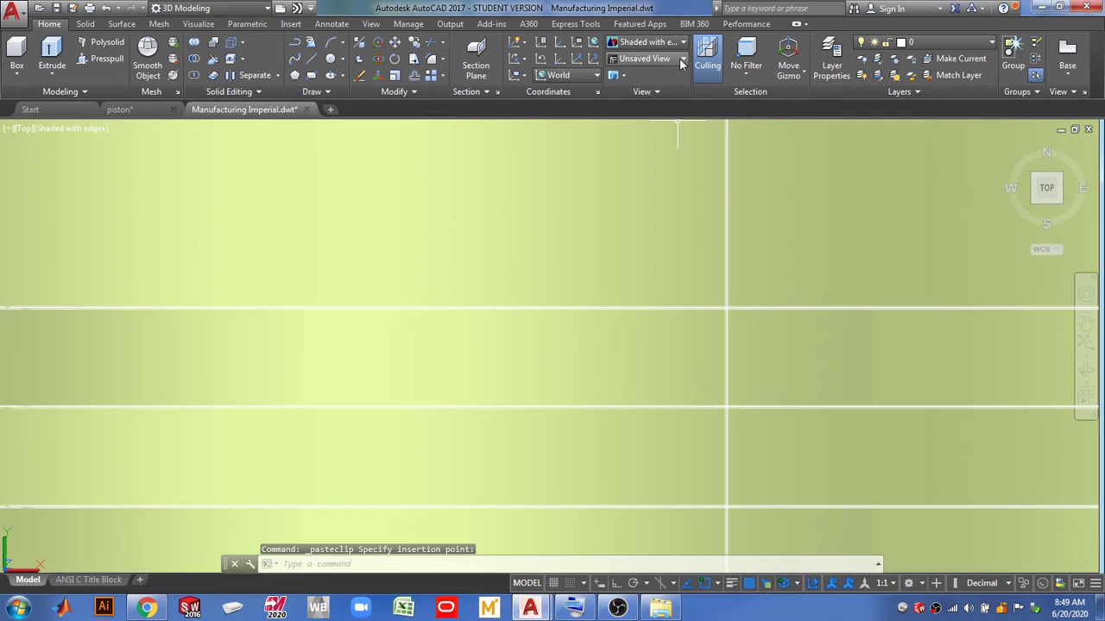
# Set the model view to SE Isometric.
pyautogui.click(682, 61)
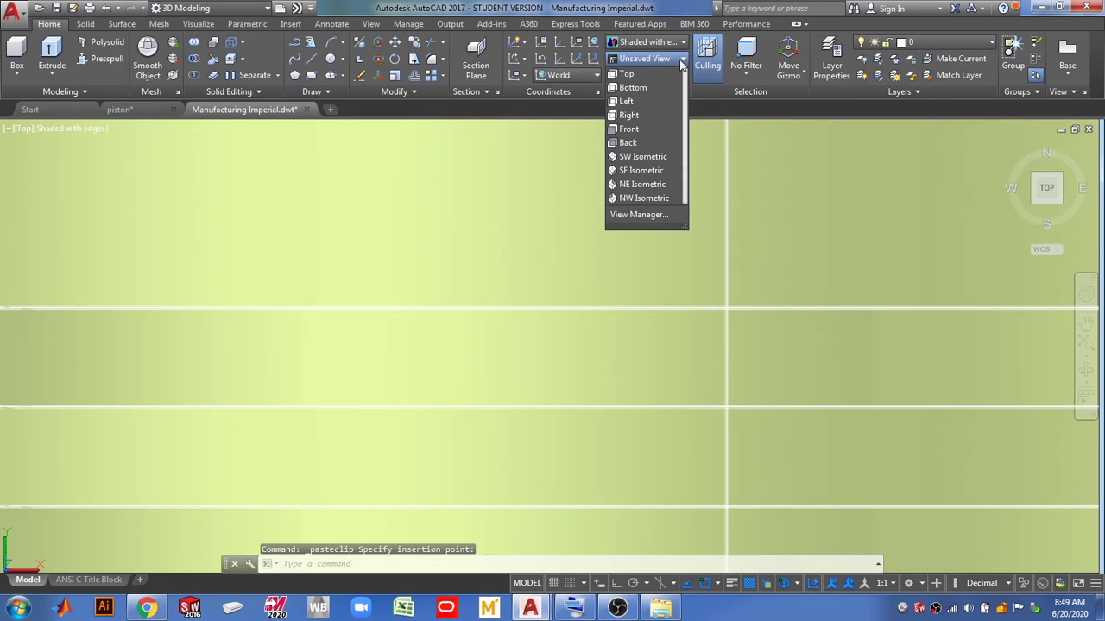
pyautogui.click(655, 170)
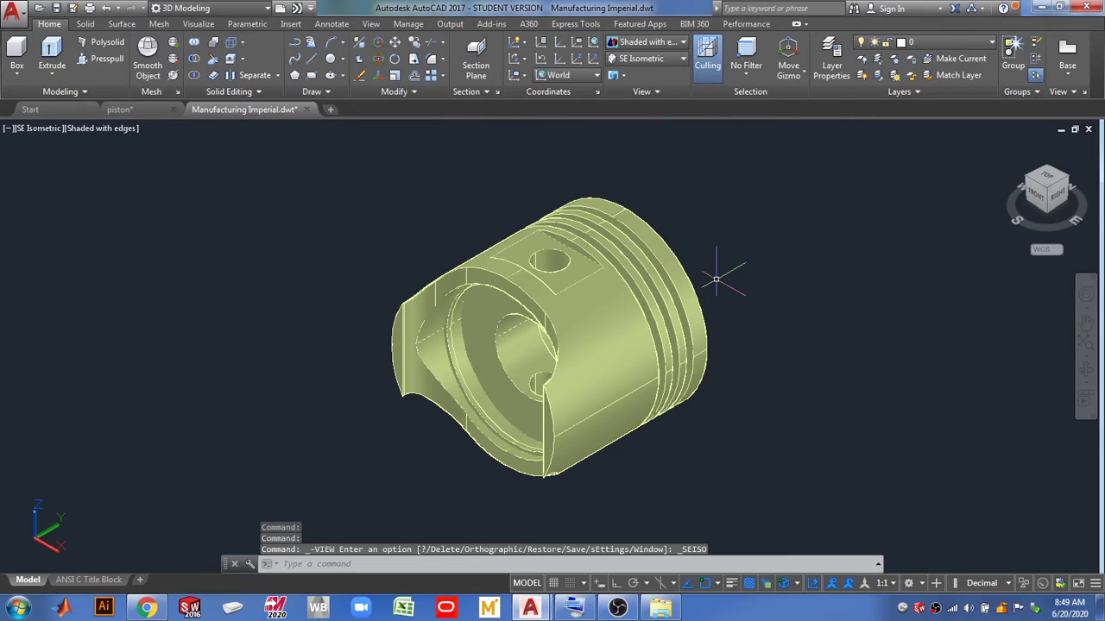
pyautogui.press('Escape')
pyautogui.press('Escape')
pyautogui.press('Escape')
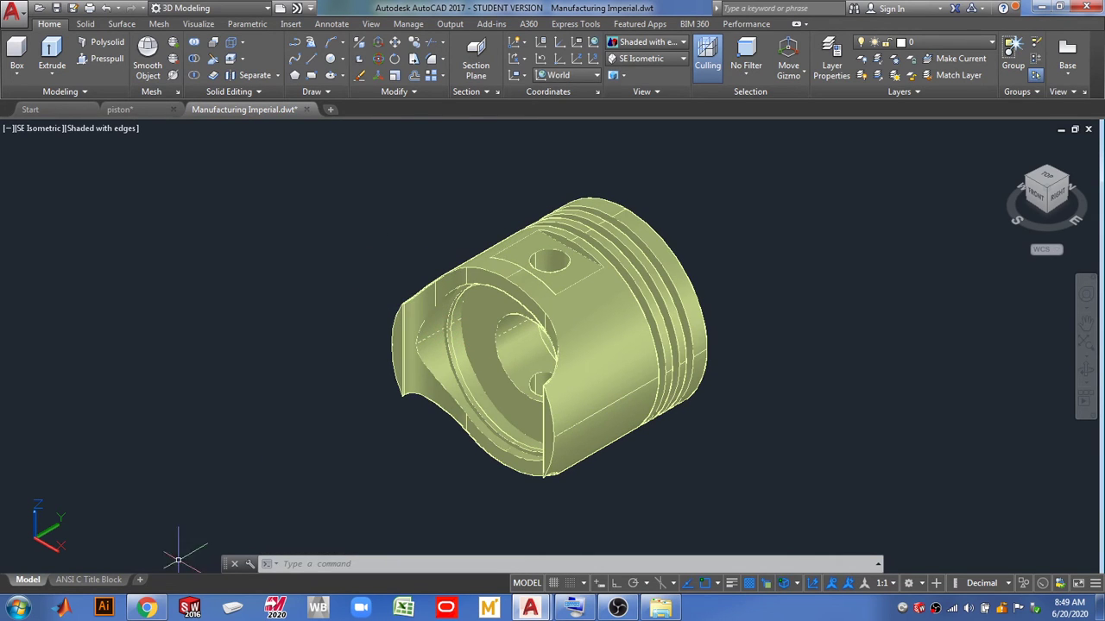
# Switch to the ANSI C Title Block layout, starting and cancelling a base view from Model Space.
pyautogui.click(86, 580)
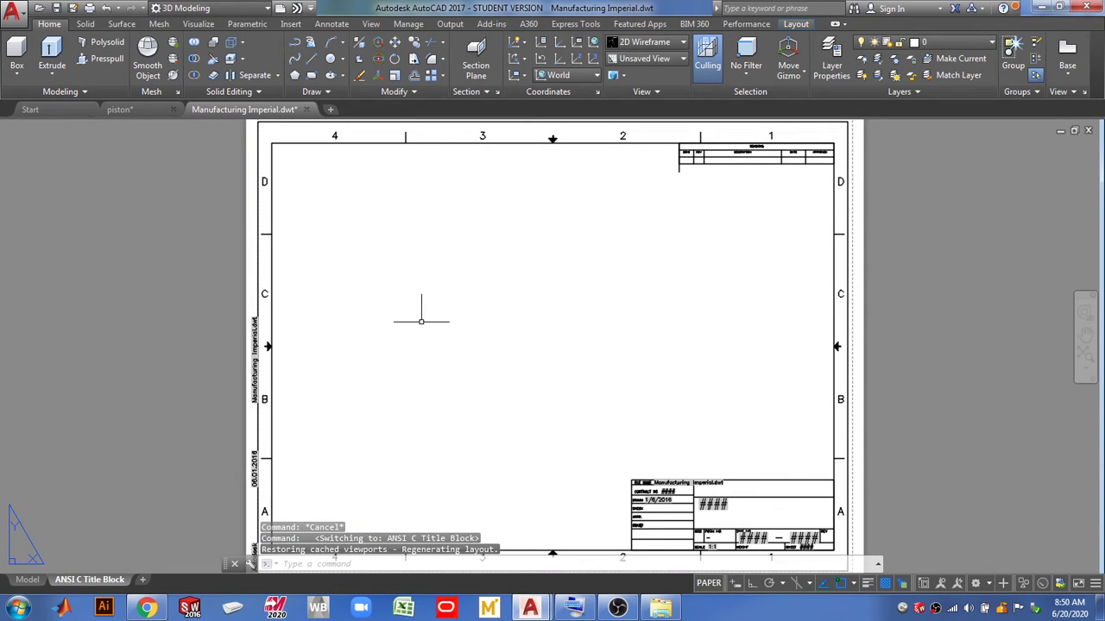
pyautogui.click(796, 25)
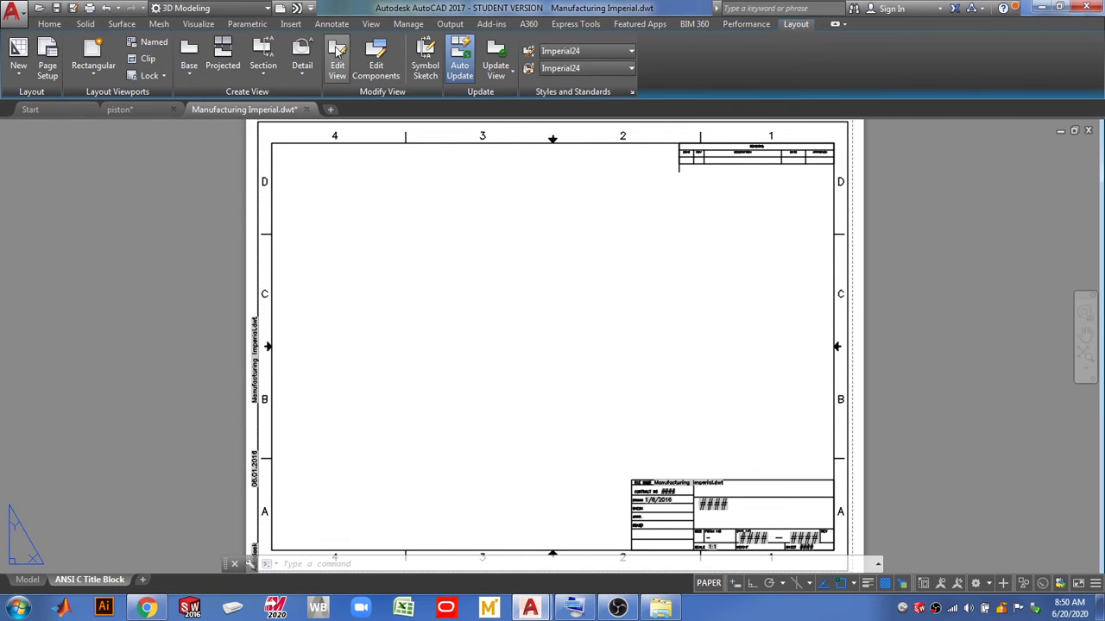
pyautogui.click(185, 78)
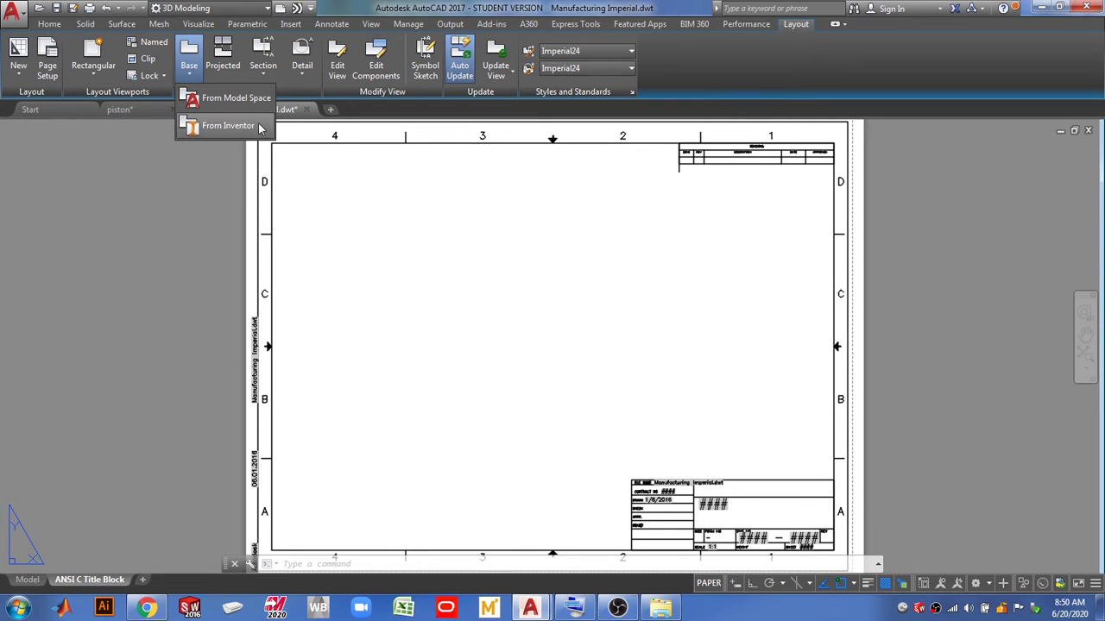
pyautogui.click(233, 104)
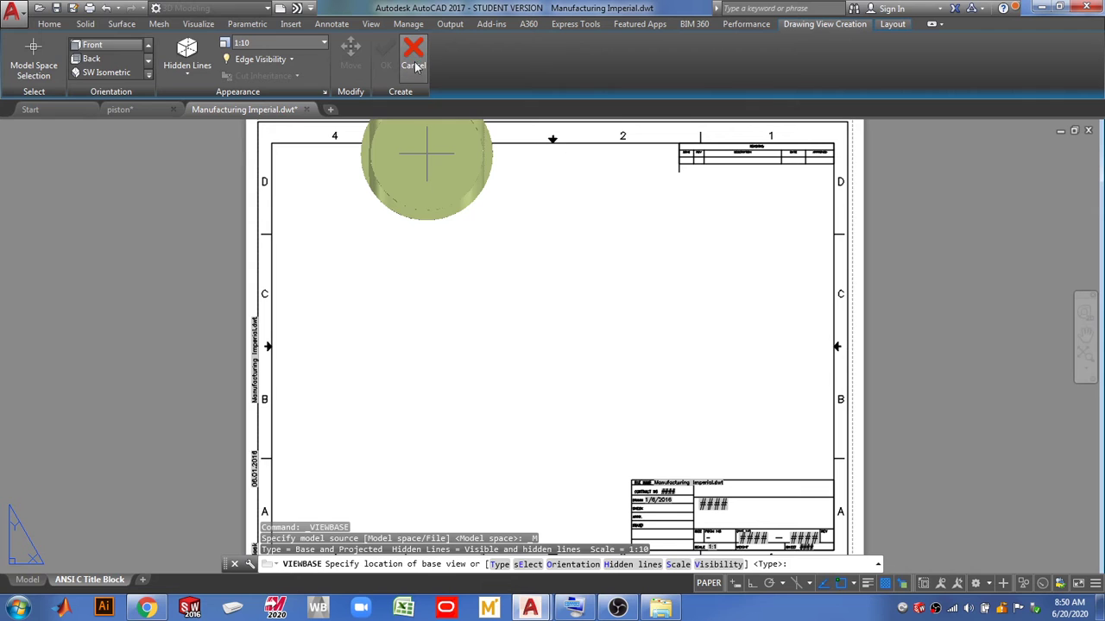
pyautogui.press('Escape')
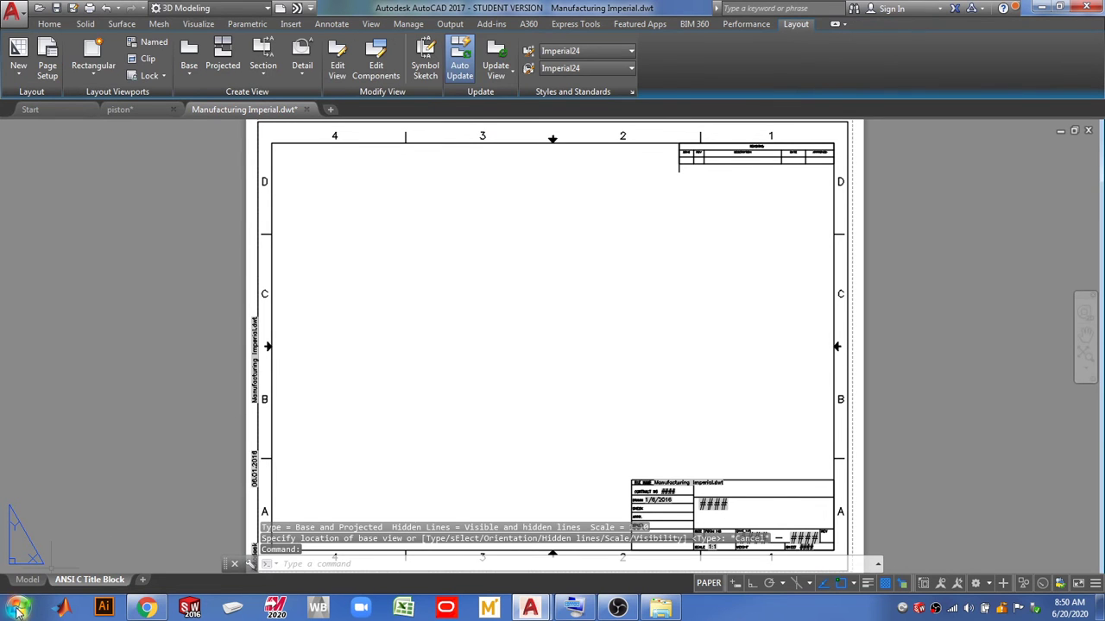
pyautogui.click(30, 580)
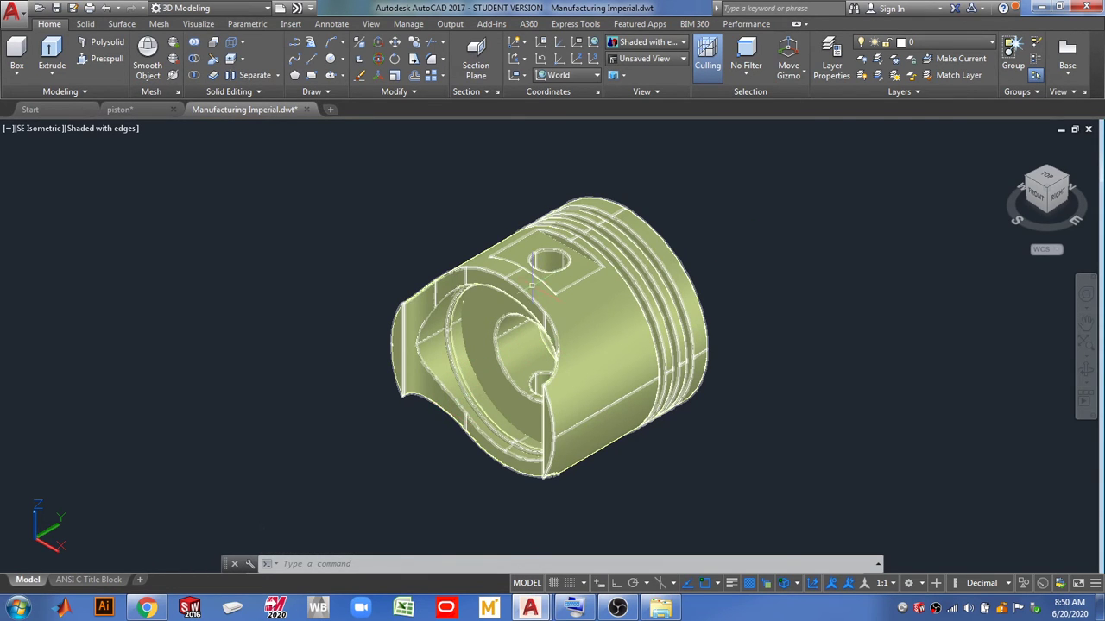
pyautogui.click(90, 580)
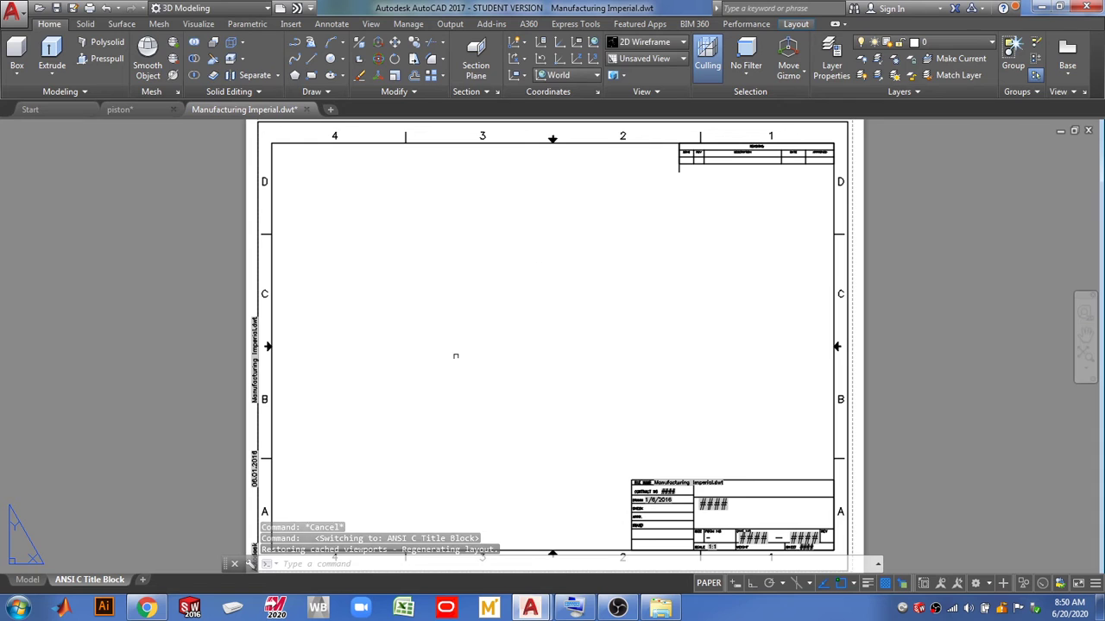
pyautogui.click(787, 26)
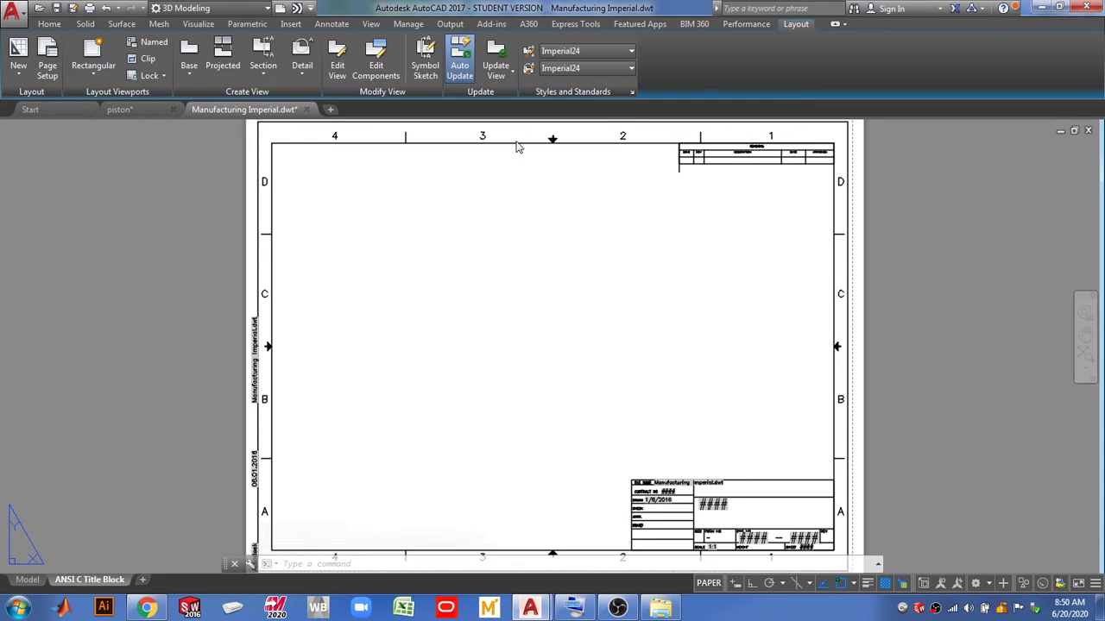
# Place a 1:20 base view of the piston from Model Space at the sheet's lower left.
pyautogui.click(191, 75)
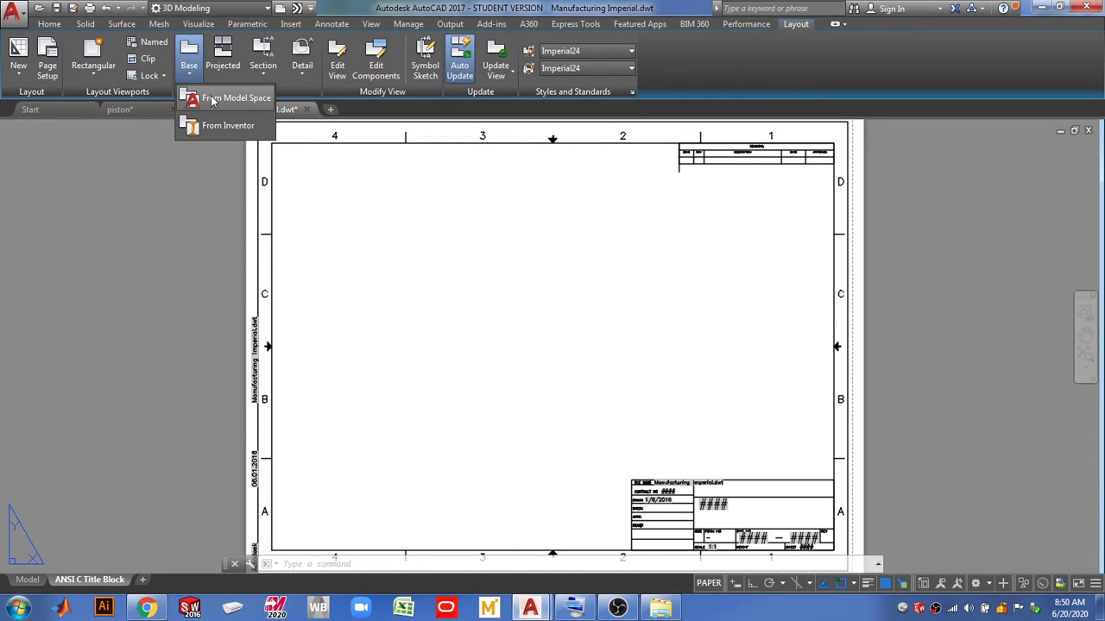
pyautogui.click(211, 101)
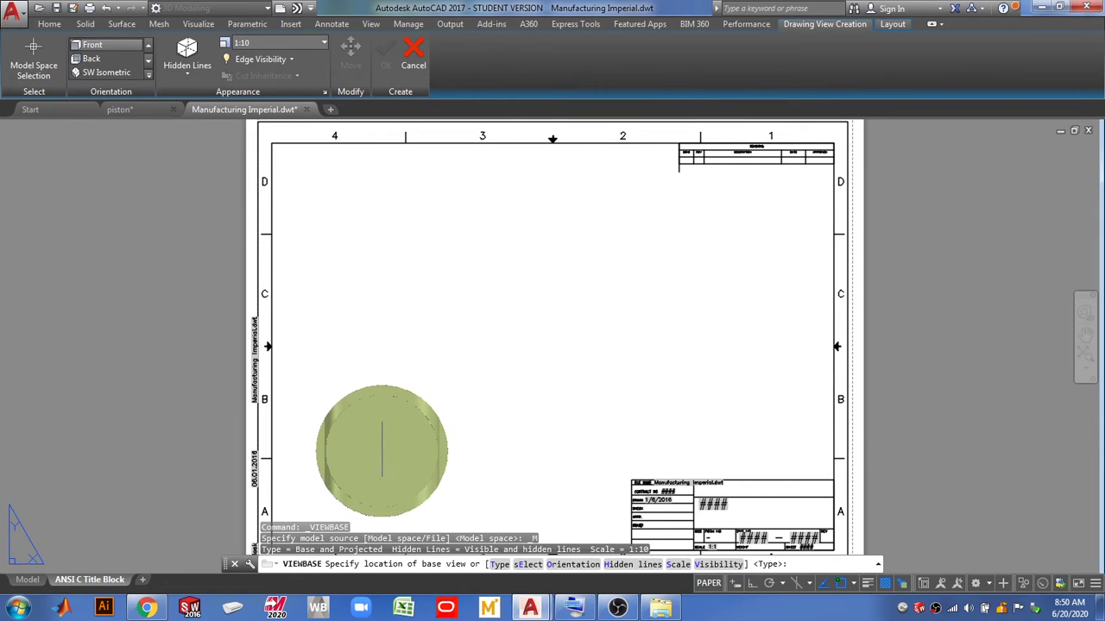
pyautogui.click(380, 446)
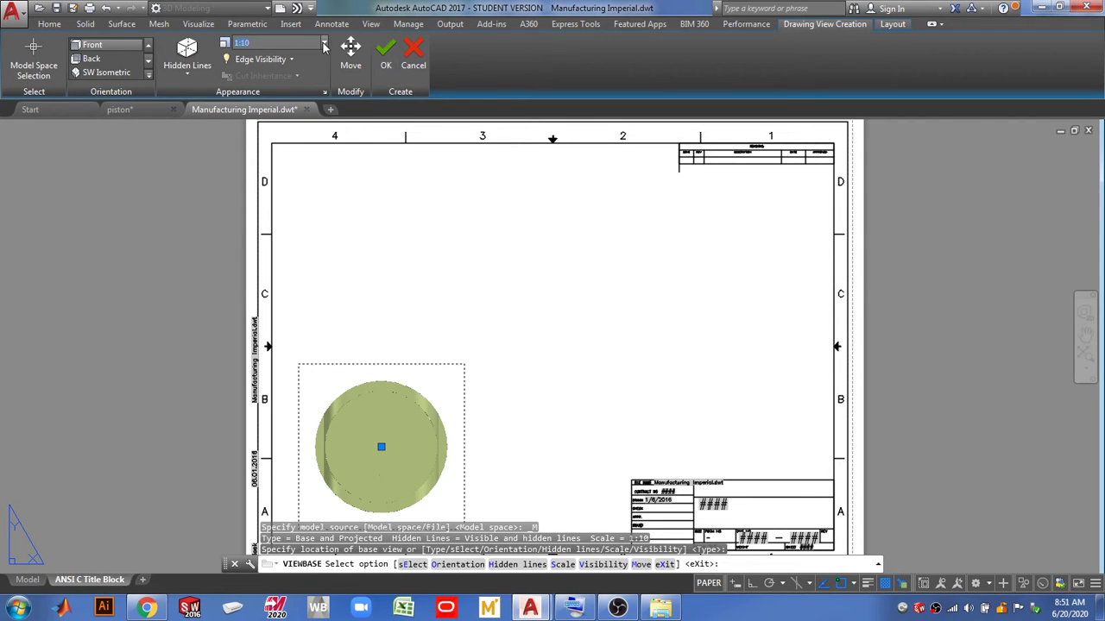
pyautogui.click(324, 45)
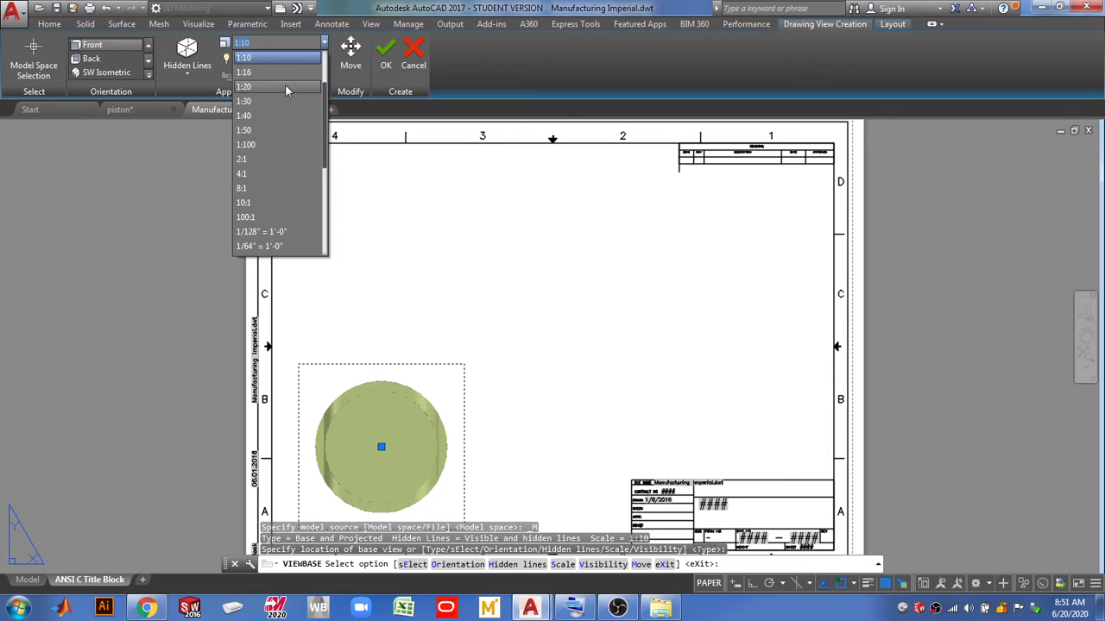
pyautogui.click(287, 87)
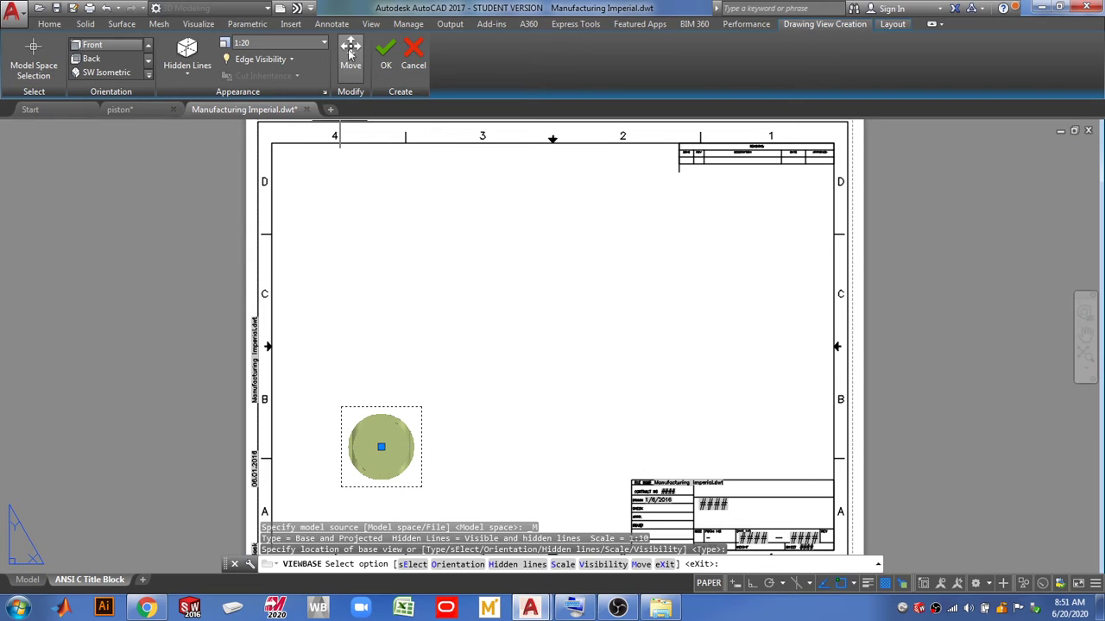
pyautogui.click(387, 416)
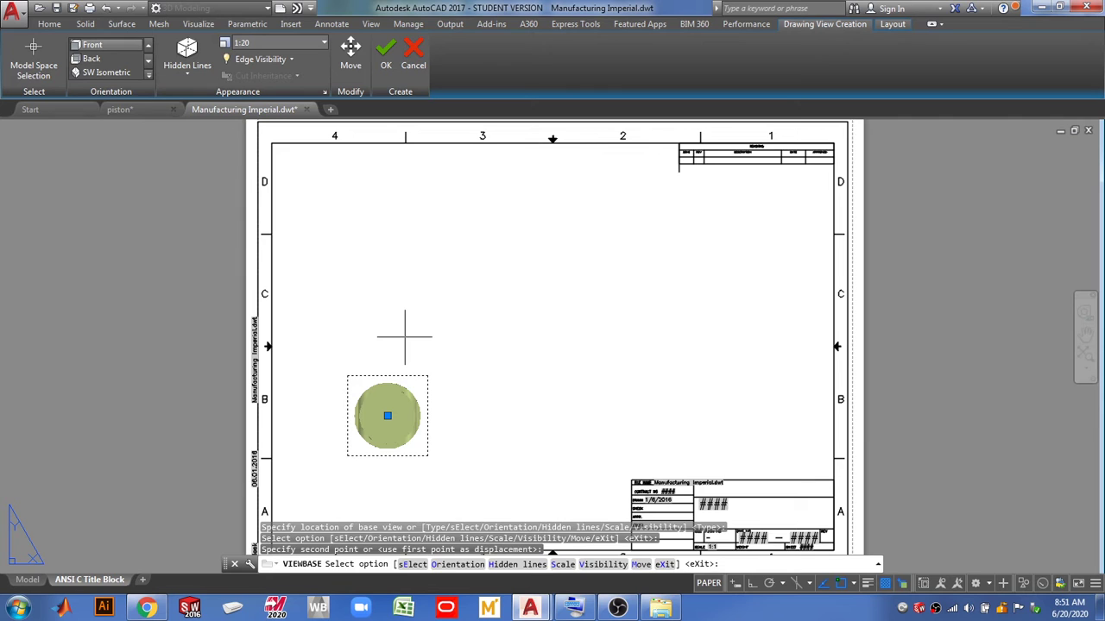
pyautogui.click(385, 57)
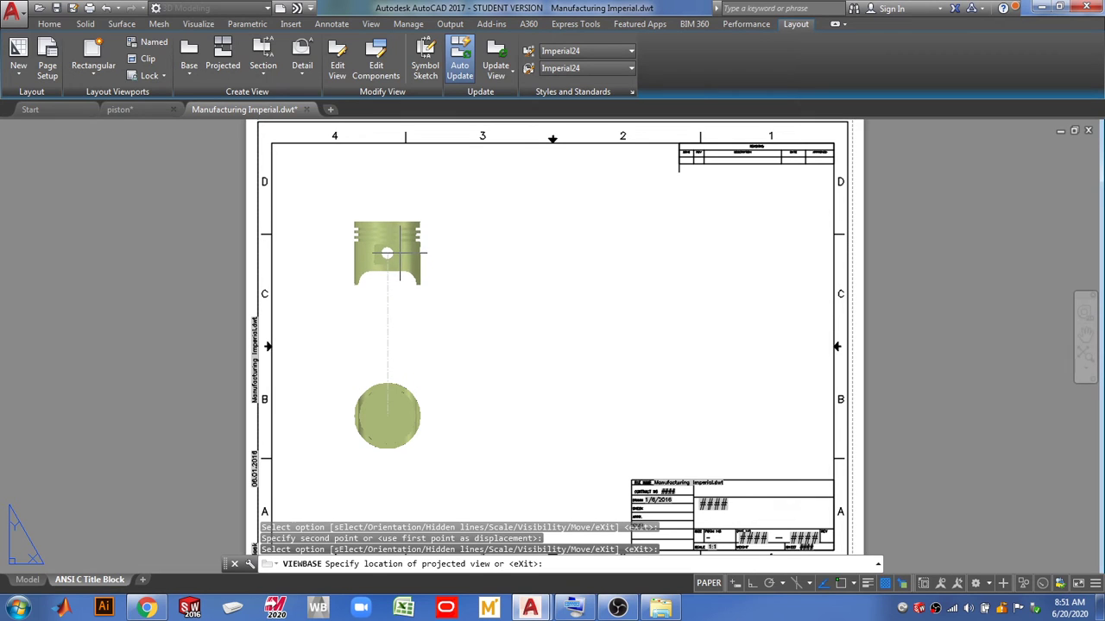
# Add projected views above and to the right, plus an isometric view at the upper right.
pyautogui.click(399, 253)
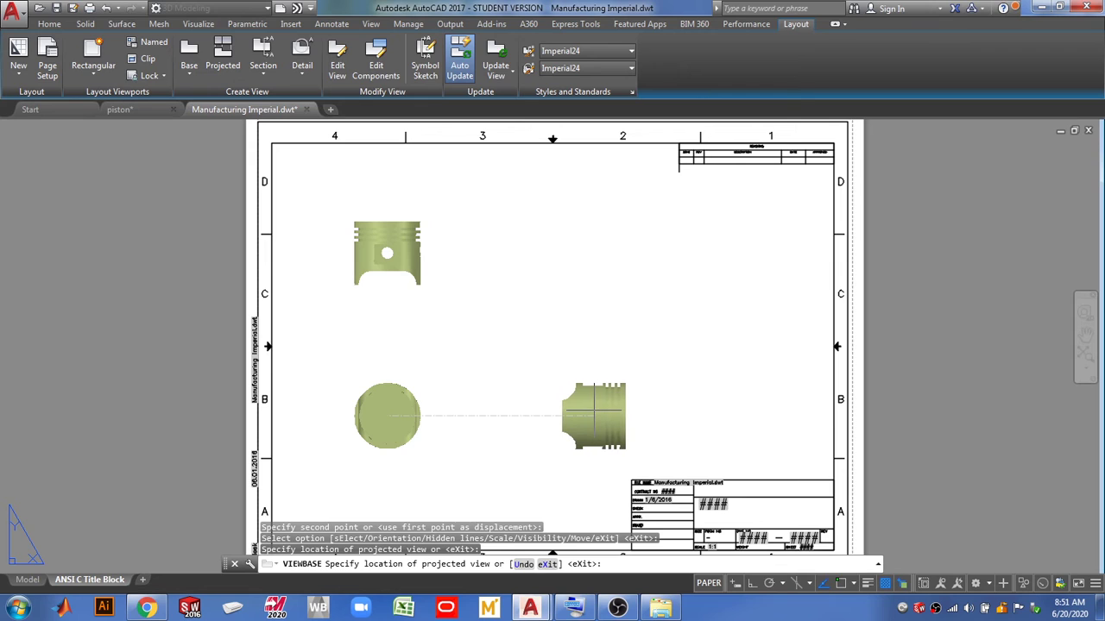
pyautogui.click(595, 417)
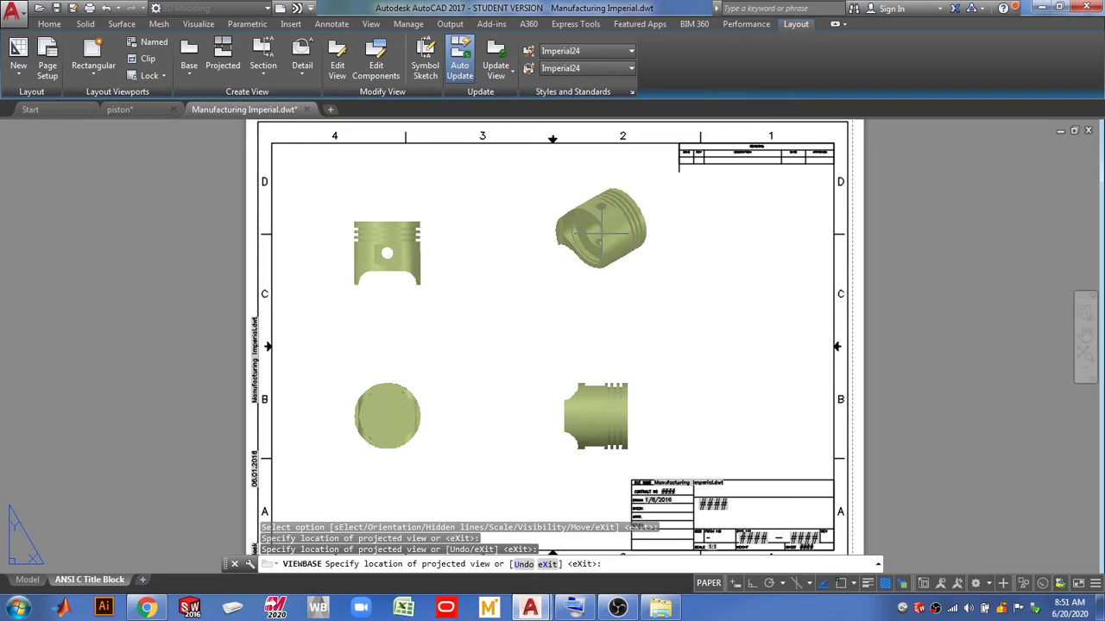
pyautogui.click(603, 231)
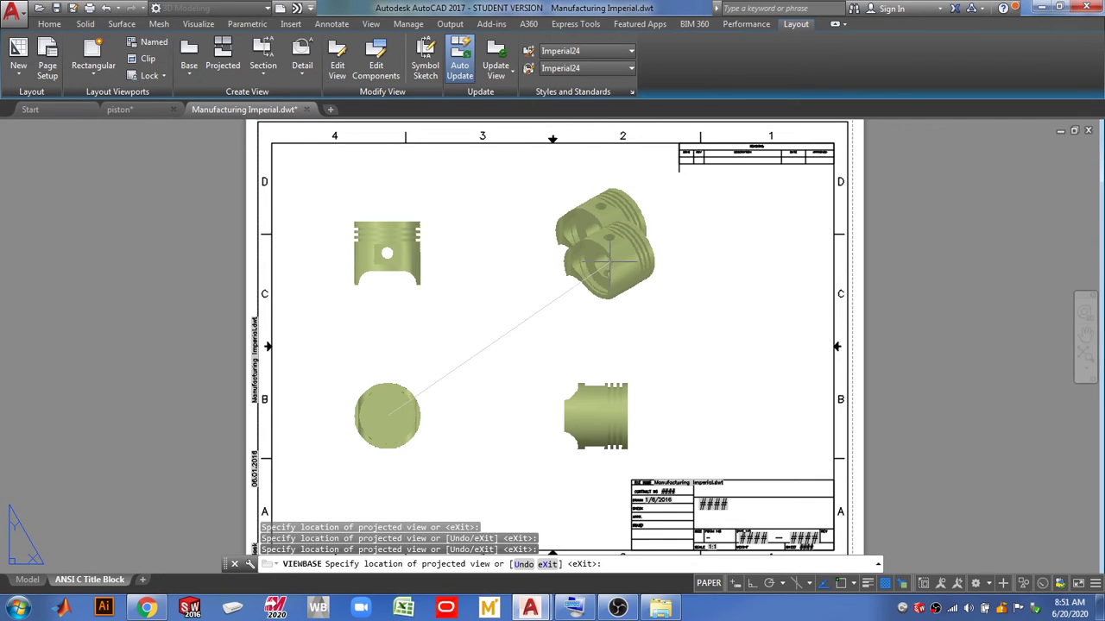
pyautogui.press('Return')
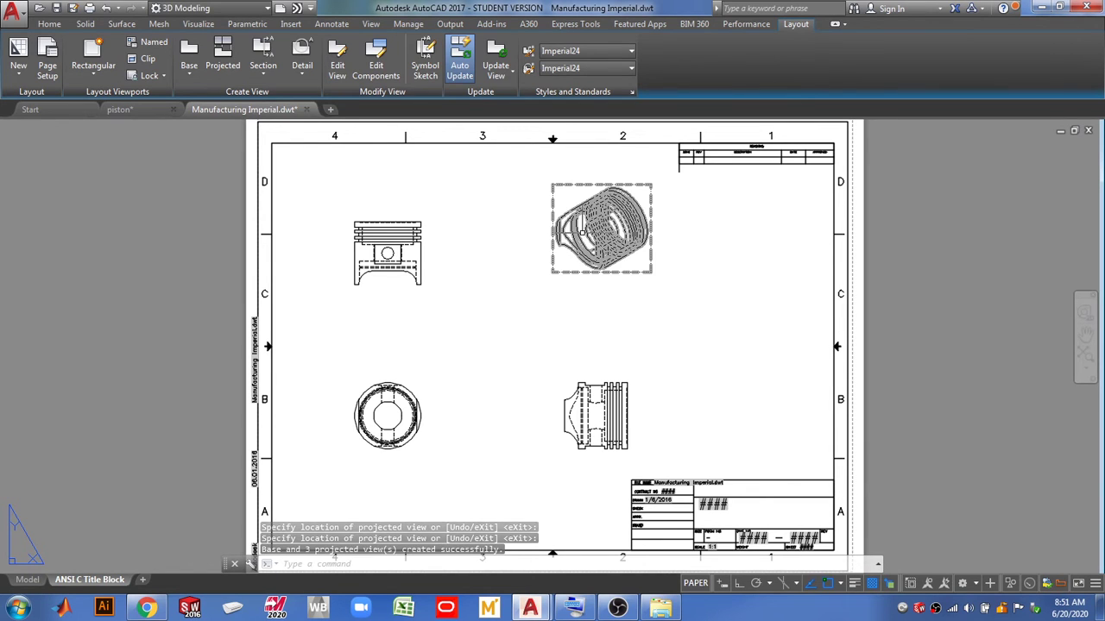
# Set the isometric view to Shaded with visible lines with Edge Visibility enabled.
pyautogui.doubleClick(580, 231)
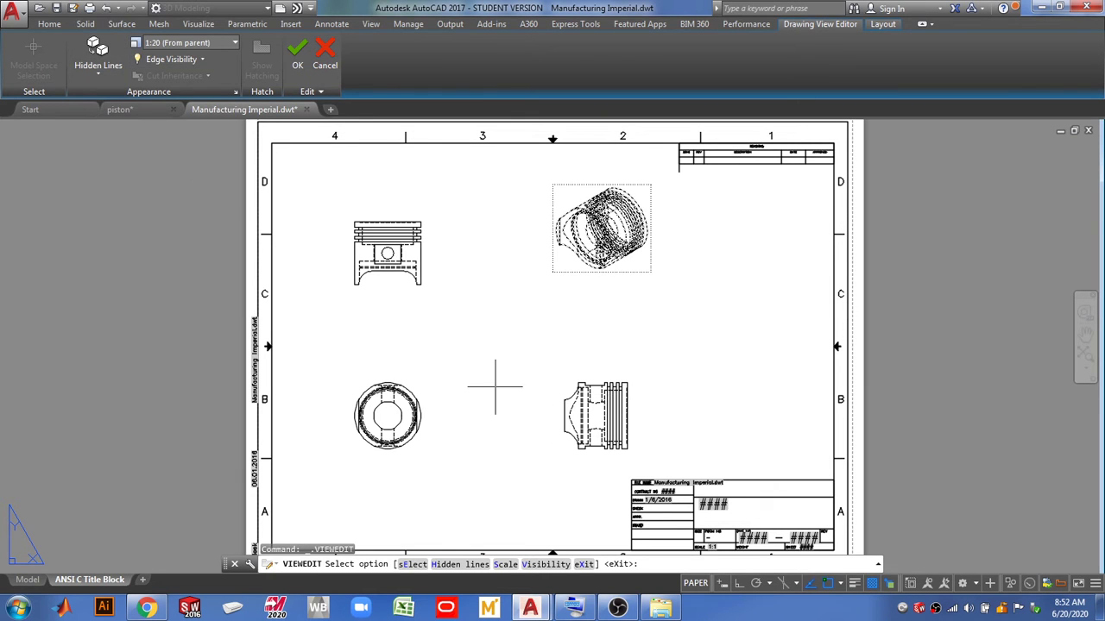
pyautogui.click(97, 77)
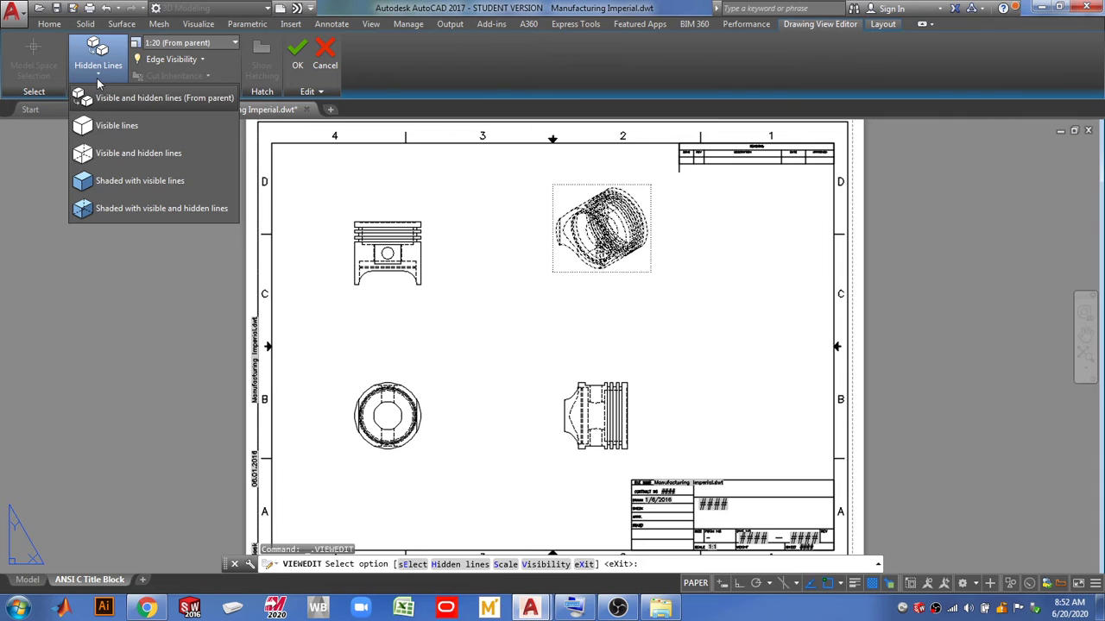
pyautogui.click(136, 181)
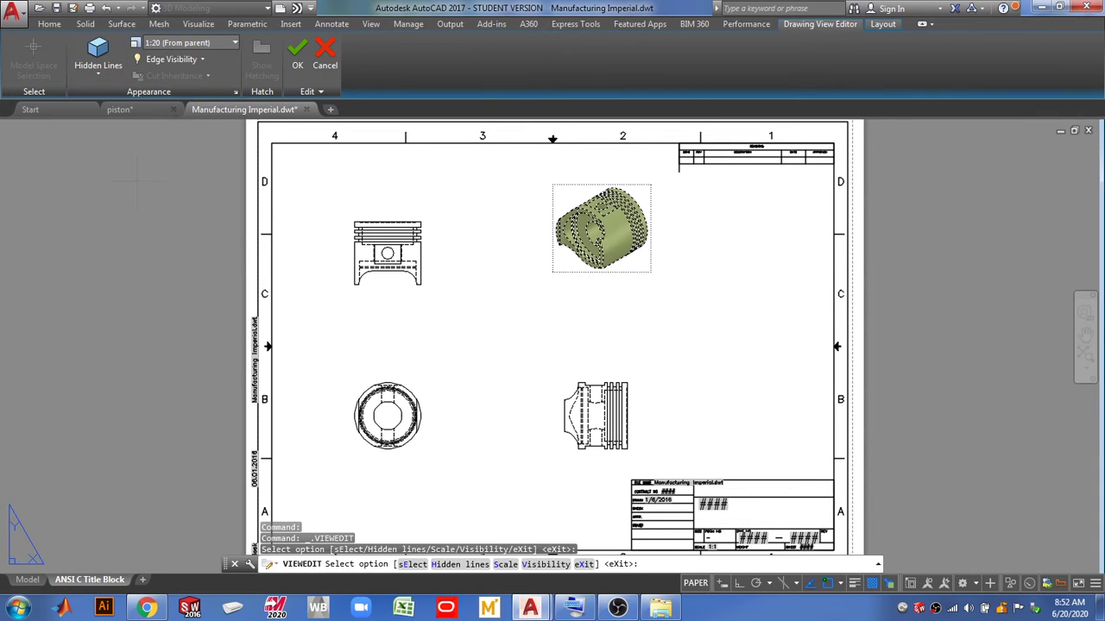
pyautogui.click(205, 58)
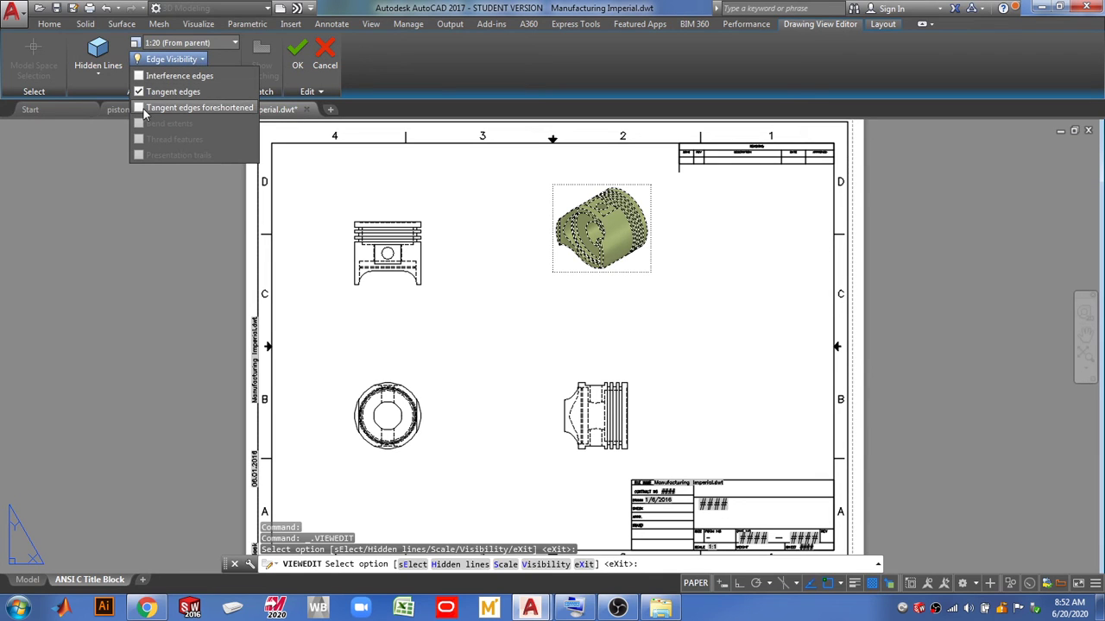
pyautogui.click(297, 53)
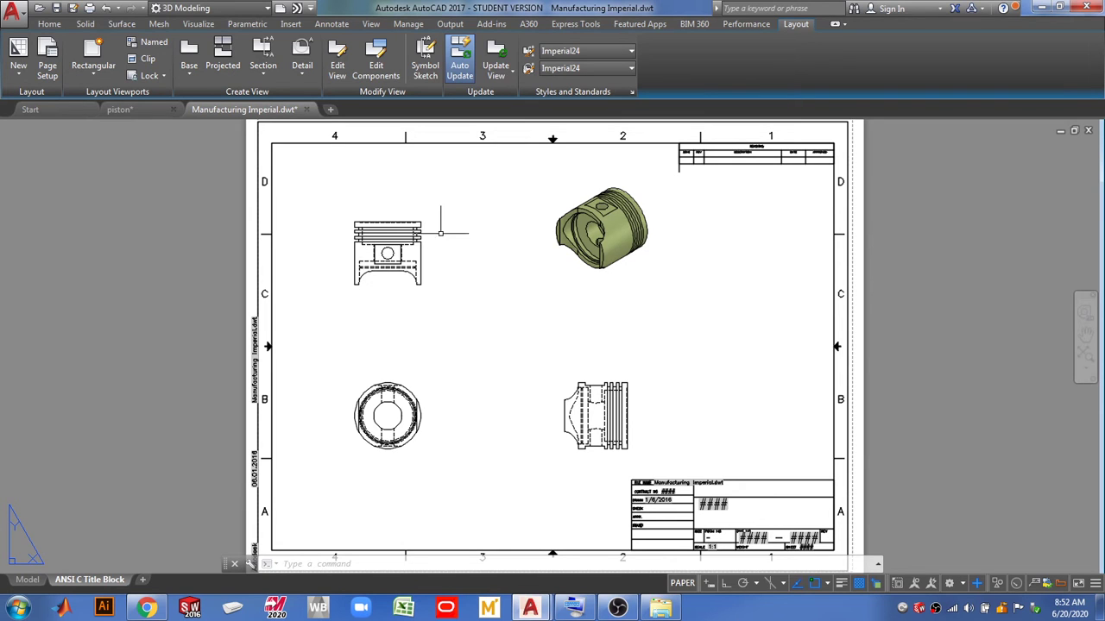
# Create circular Detail A of the upper-left view's ring grooves with a connection line.
pyautogui.click(304, 58)
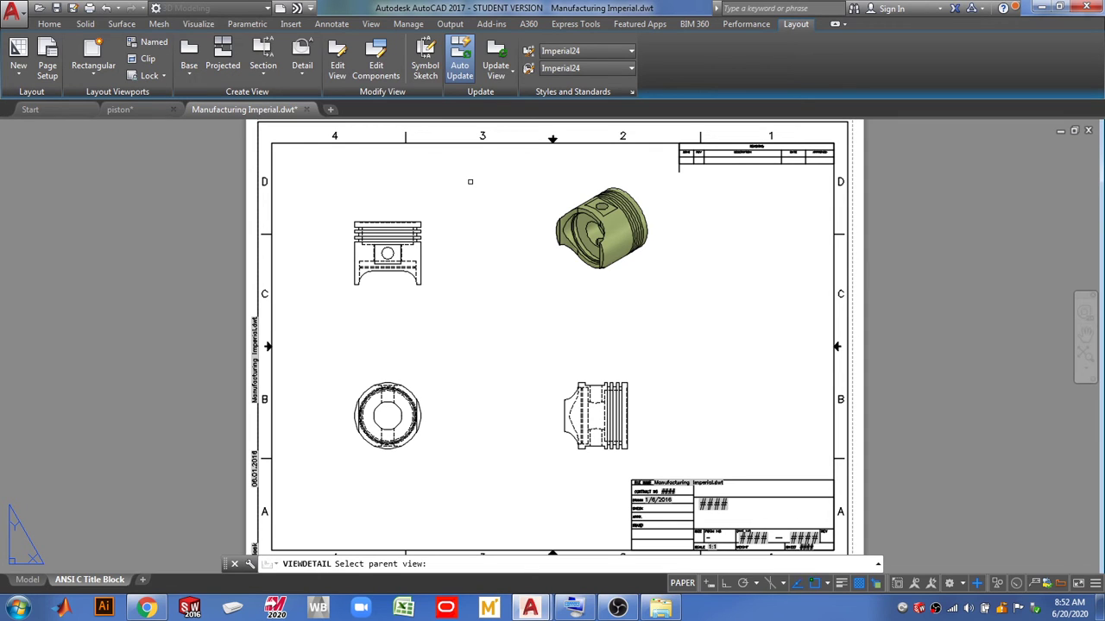
pyautogui.click(387, 253)
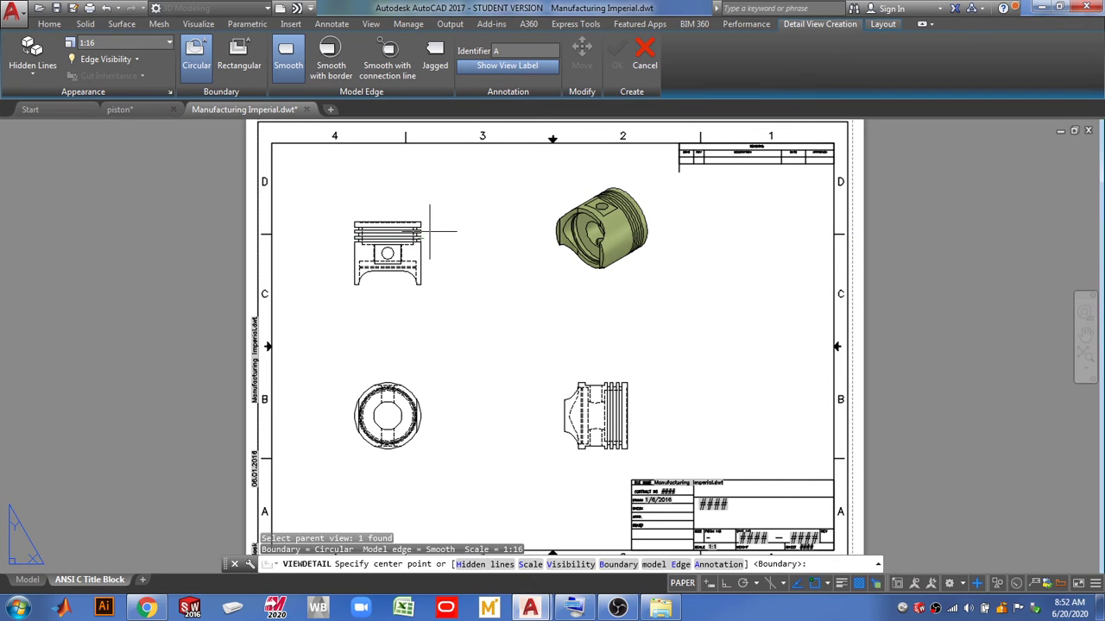
pyautogui.click(430, 231)
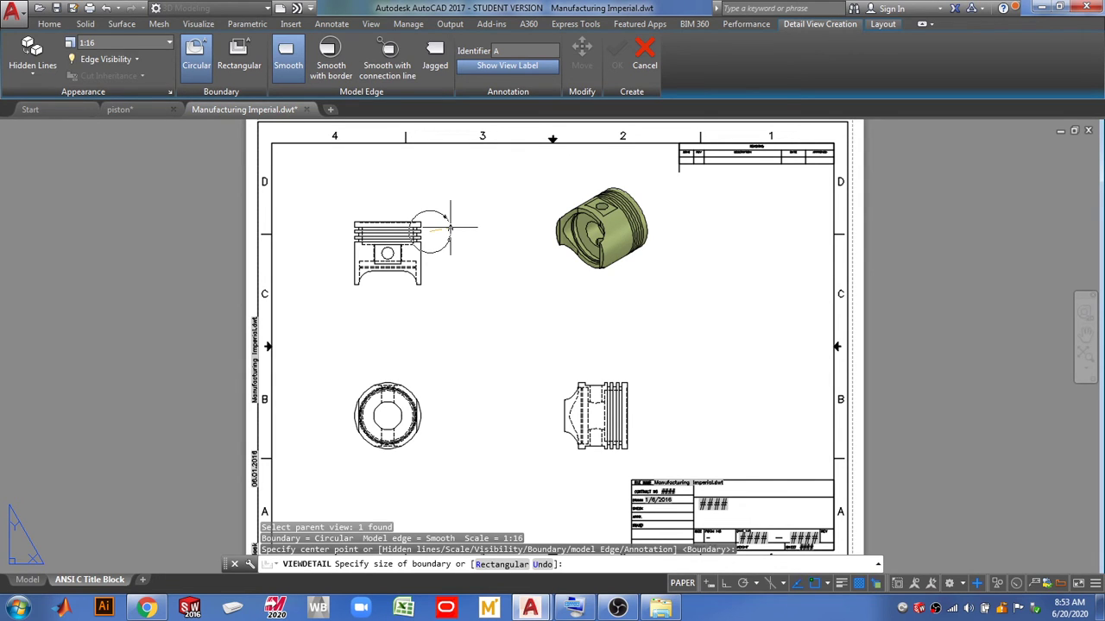
pyautogui.click(450, 228)
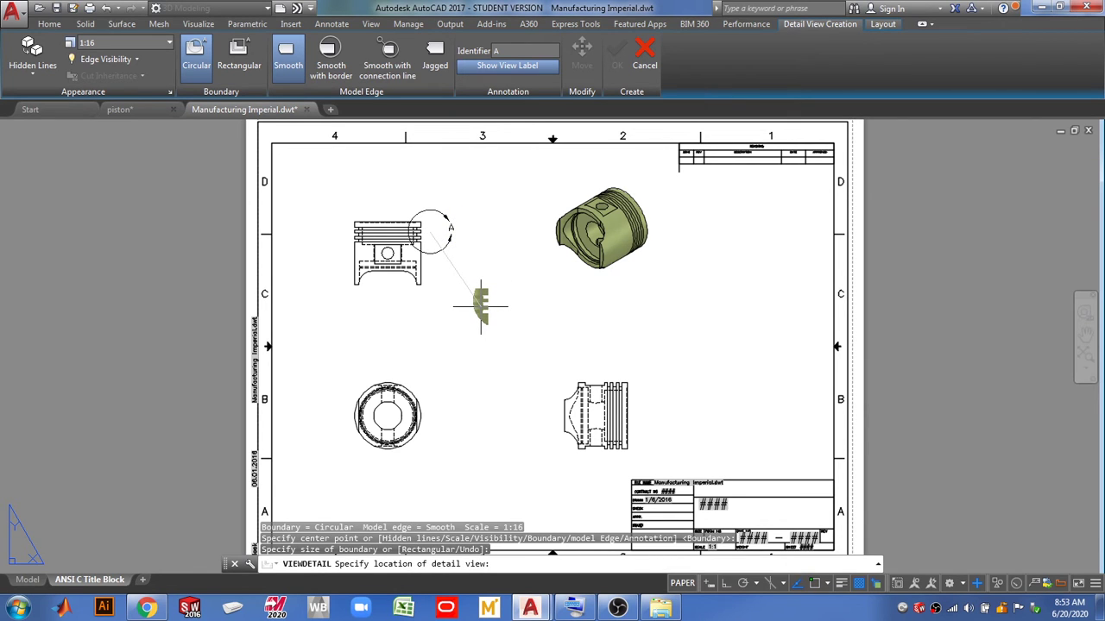
pyautogui.click(481, 306)
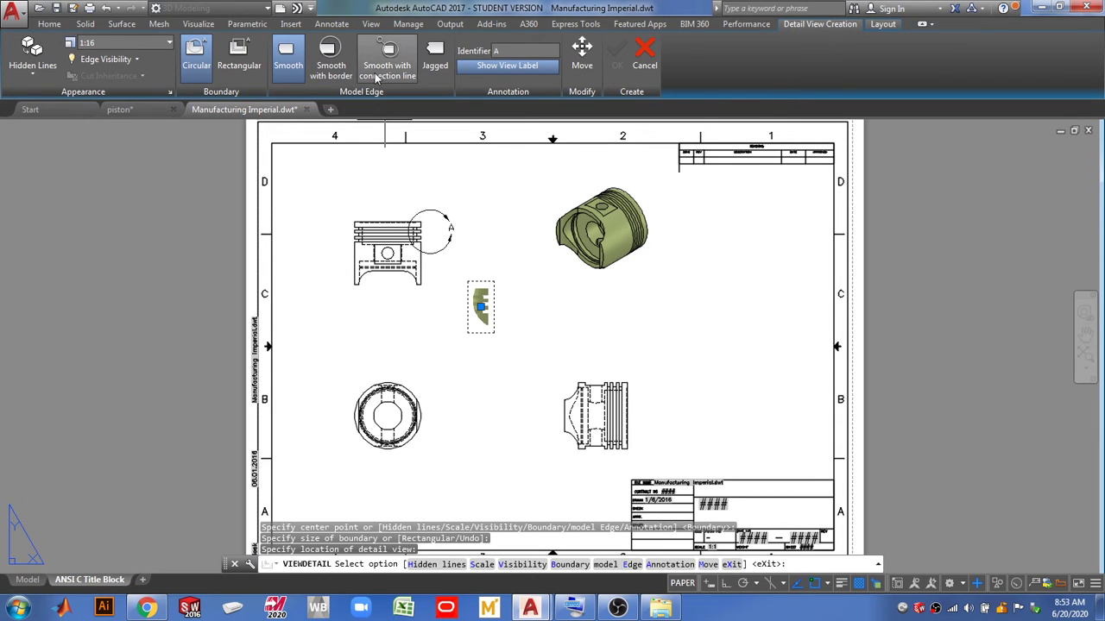
pyautogui.click(381, 77)
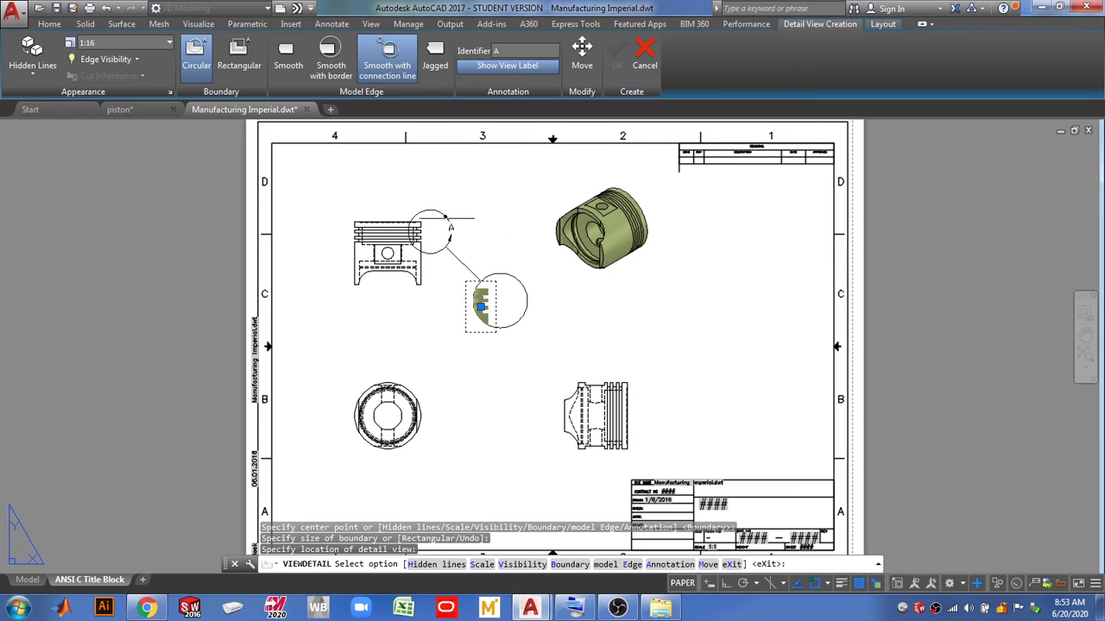
pyautogui.press('Return')
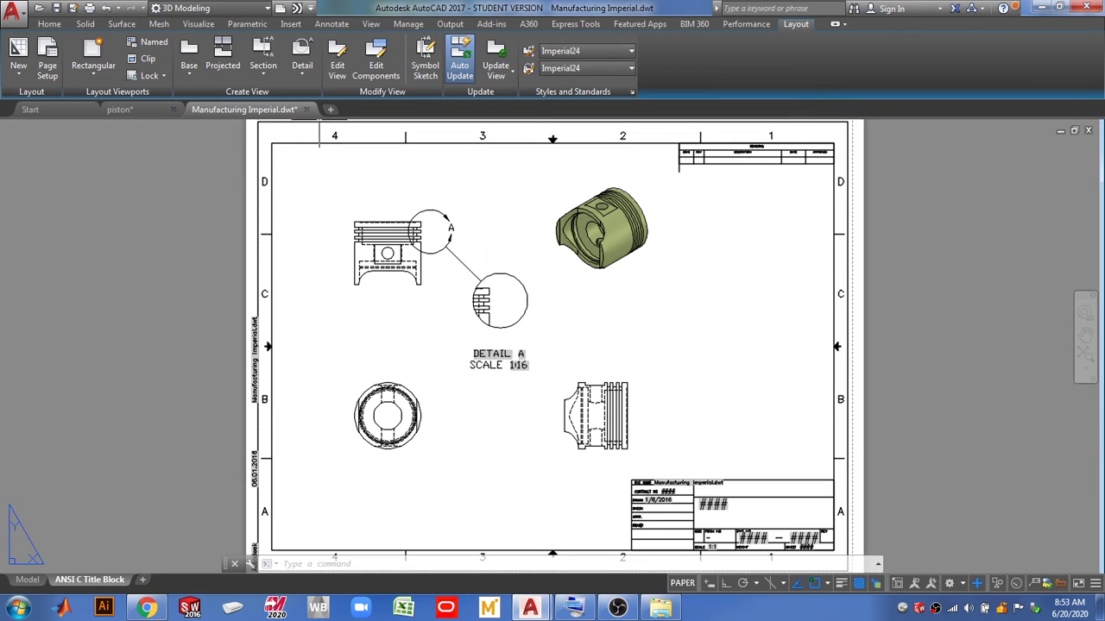
# Cut section B-B horizontally through the right side view and place it above that view.
pyautogui.click(264, 55)
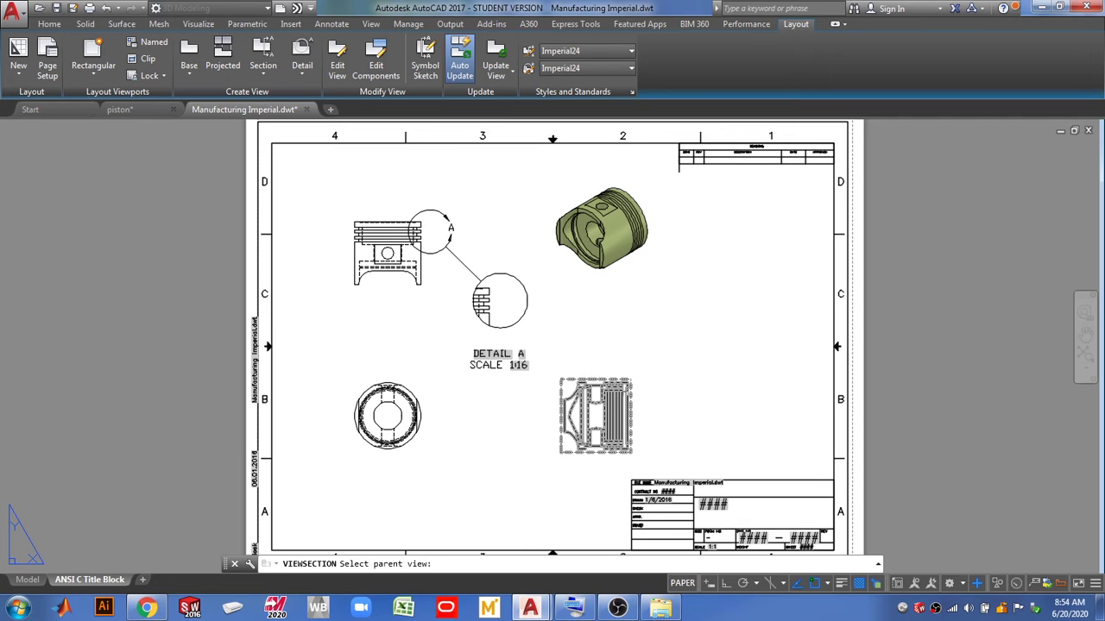
pyautogui.click(615, 399)
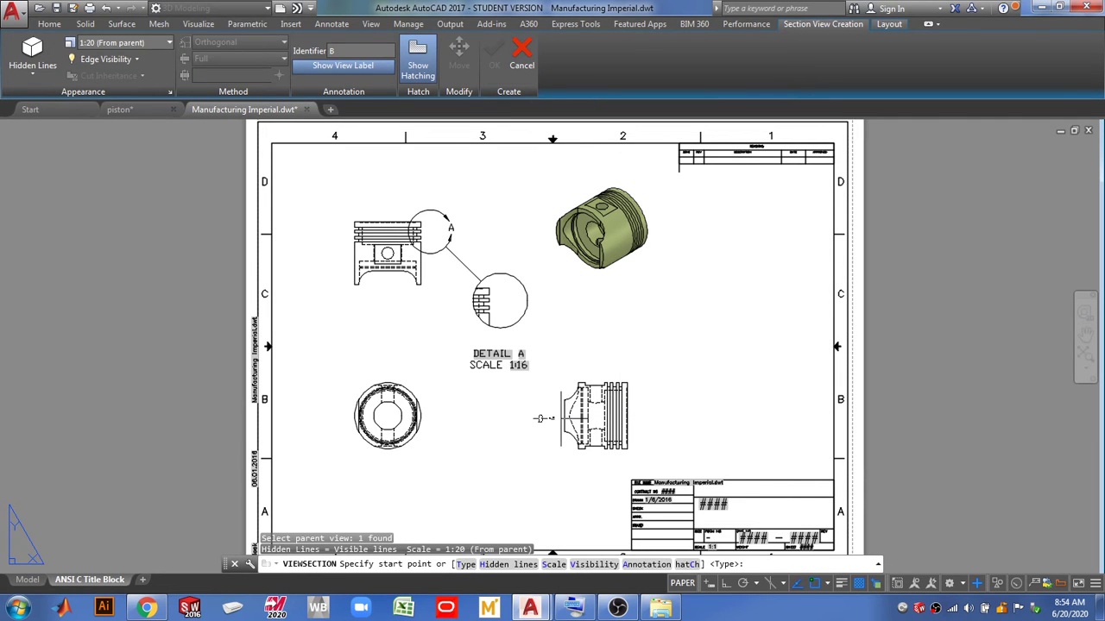
pyautogui.click(539, 418)
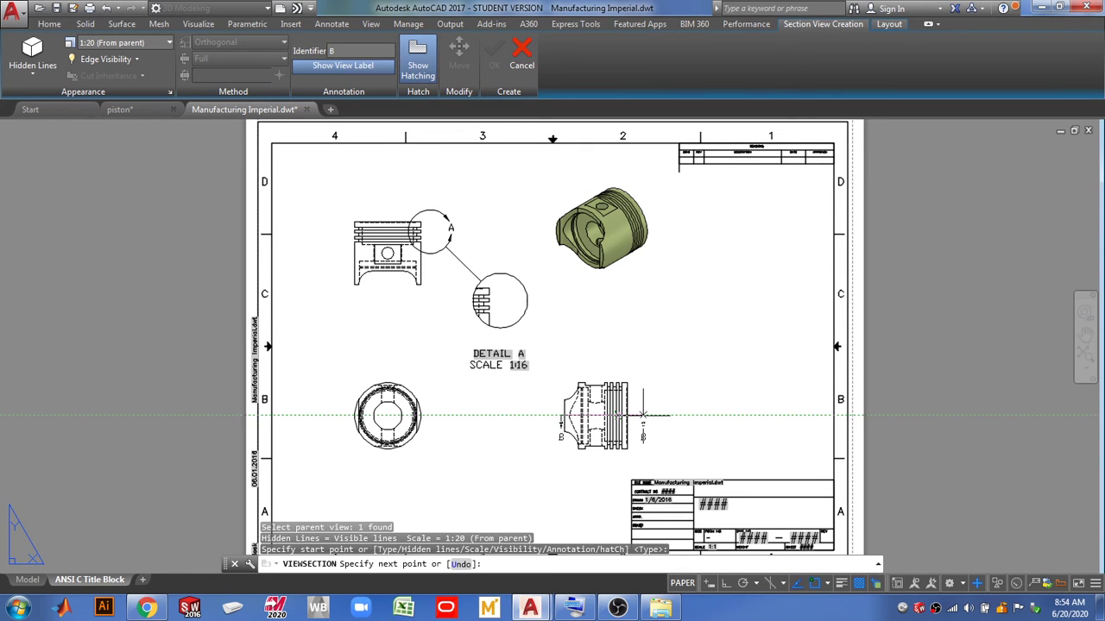
pyautogui.click(642, 416)
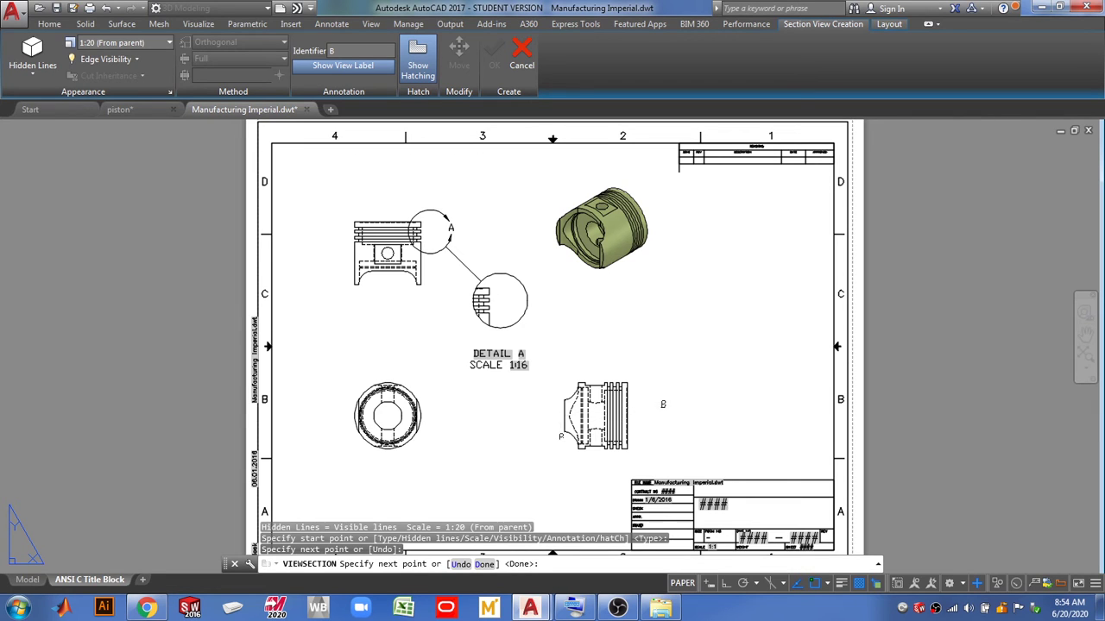
pyautogui.press('Return')
pyautogui.press('Return')
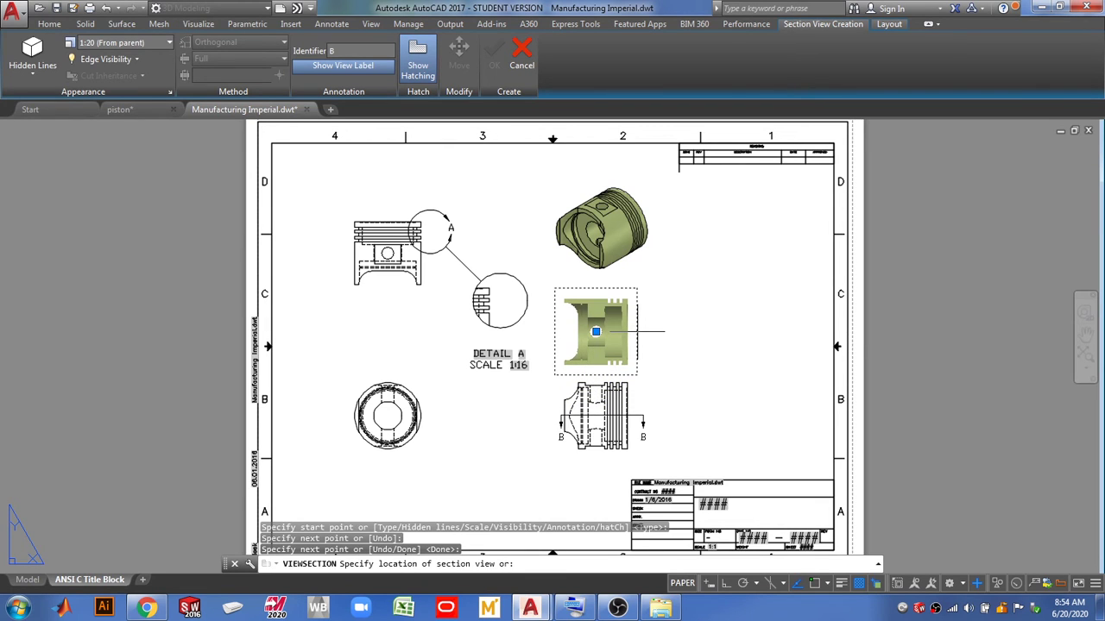
pyautogui.click(637, 331)
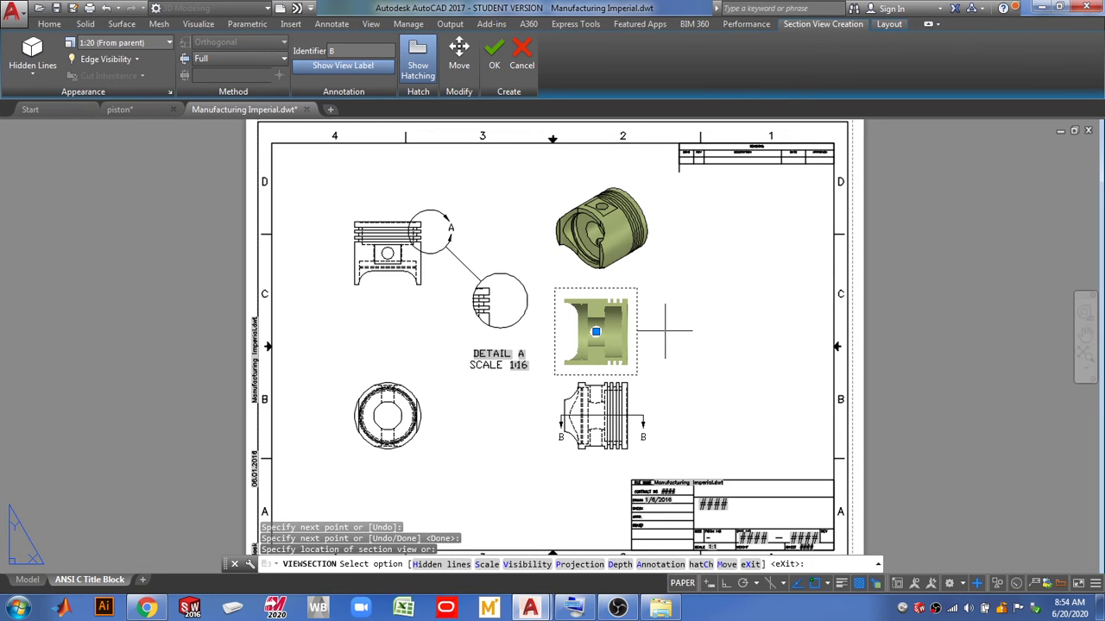
pyautogui.press('Return')
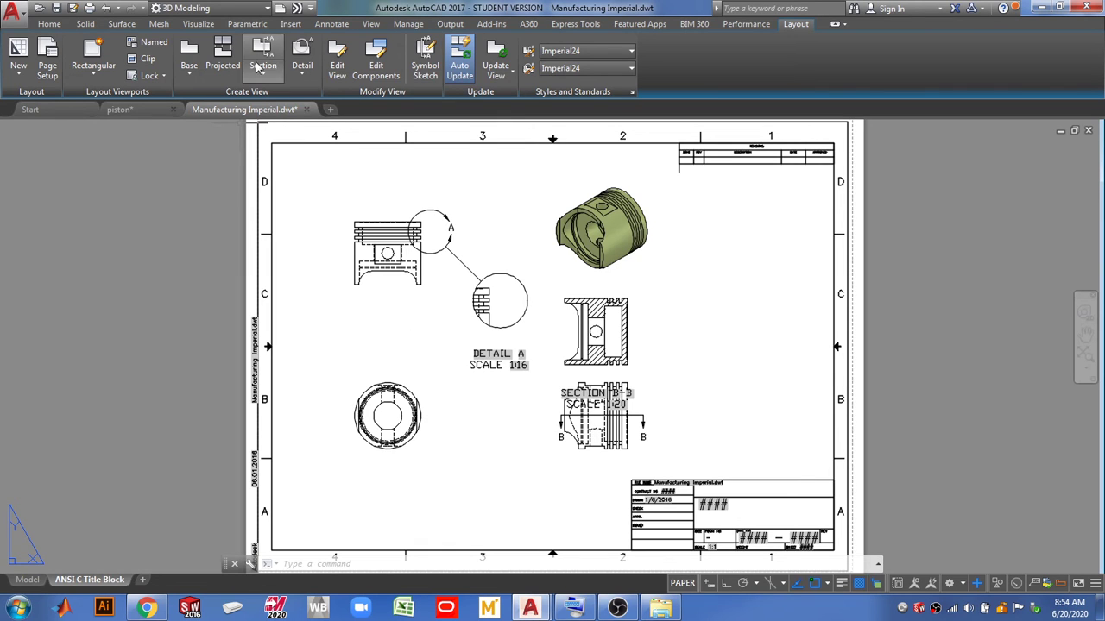
# Set the Standard dimension style's primary unit precision to 0, keeping the Decimal unit format.
pyautogui.click(331, 24)
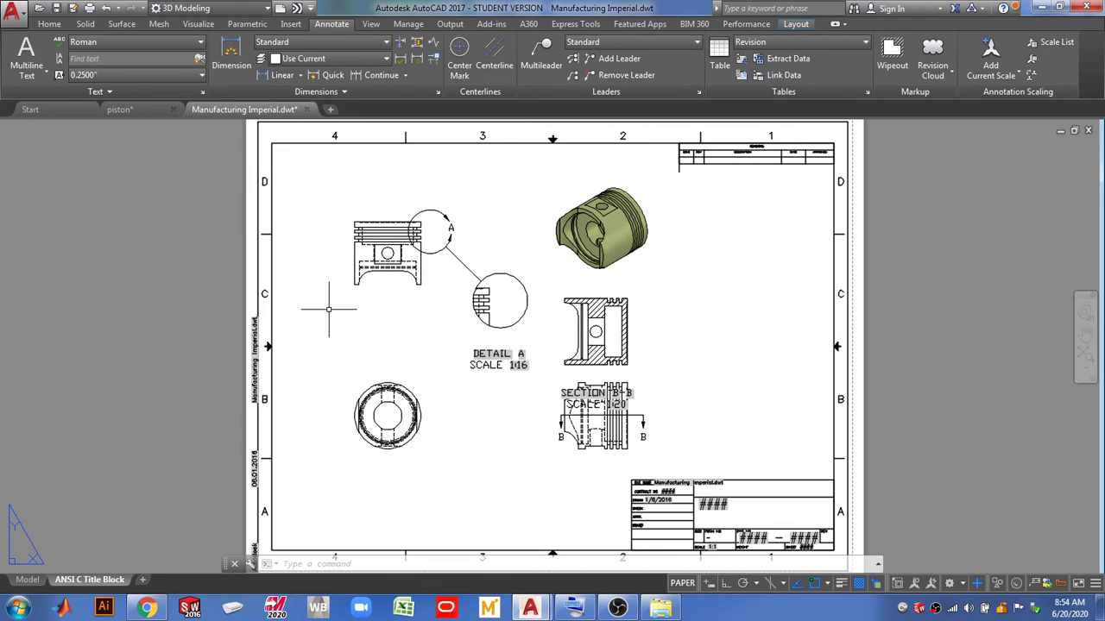
pyautogui.press('Escape')
pyautogui.press('Escape')
pyautogui.press('Escape')
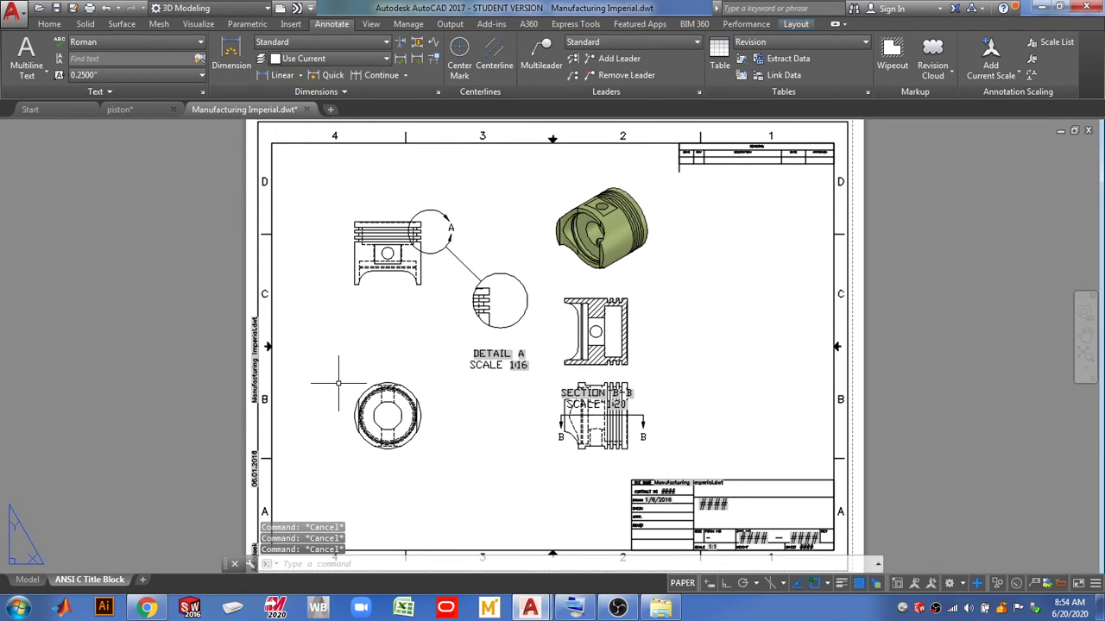
pyautogui.write('d')
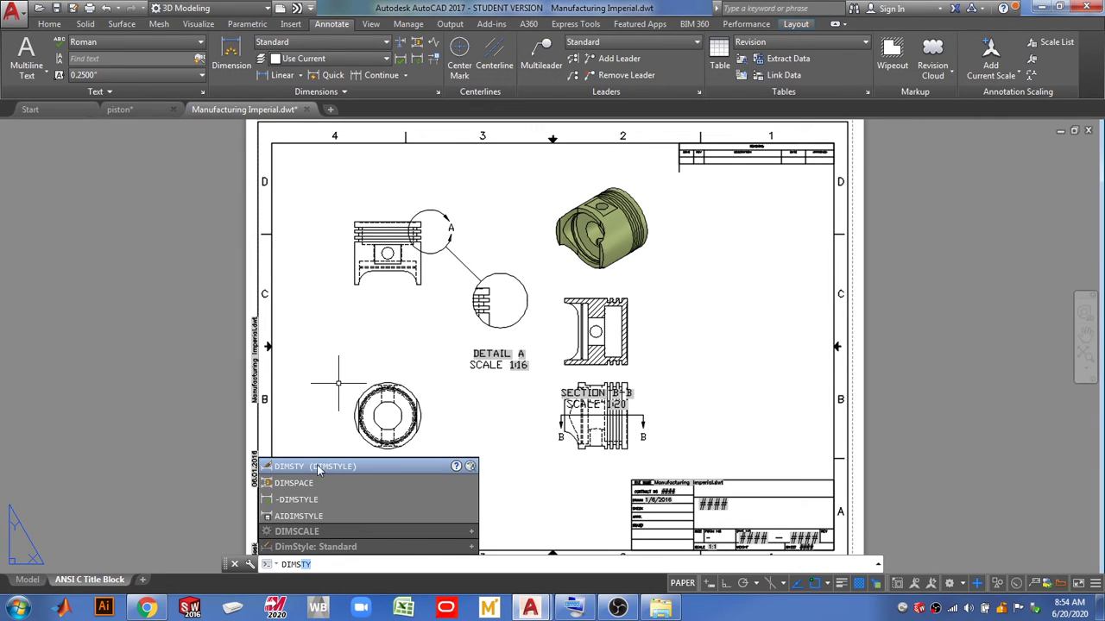
pyautogui.click(317, 469)
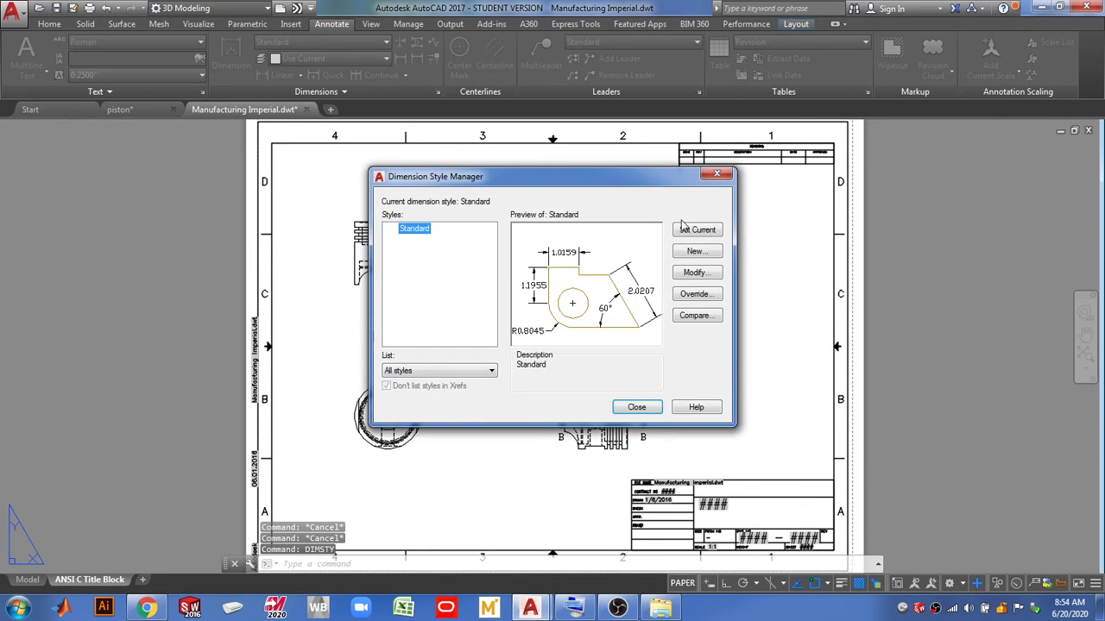
pyautogui.click(700, 275)
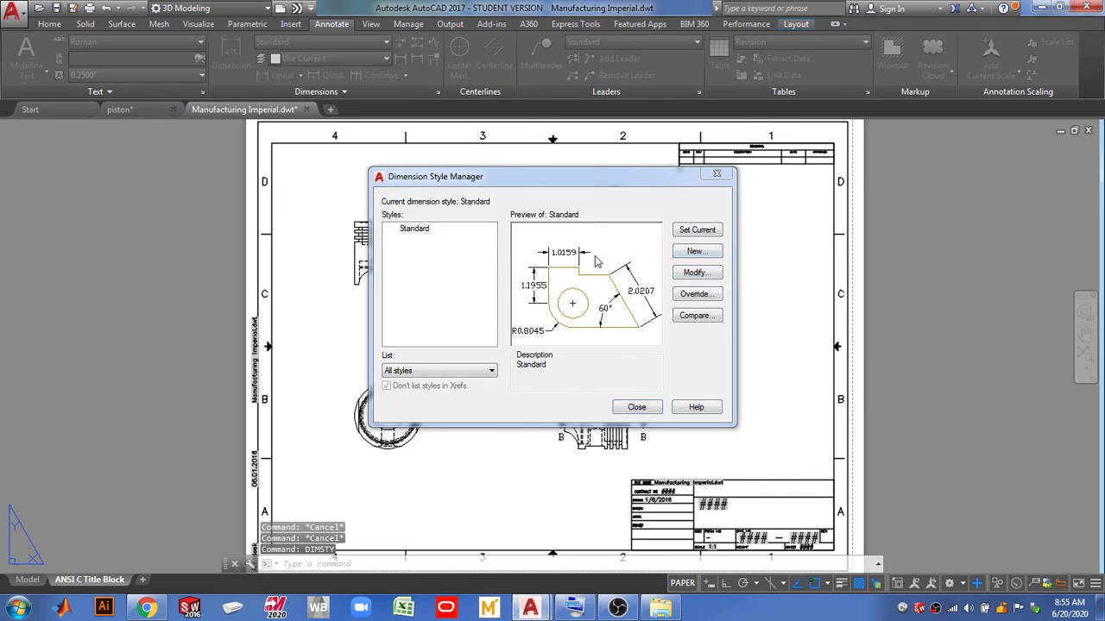
pyautogui.click(545, 200)
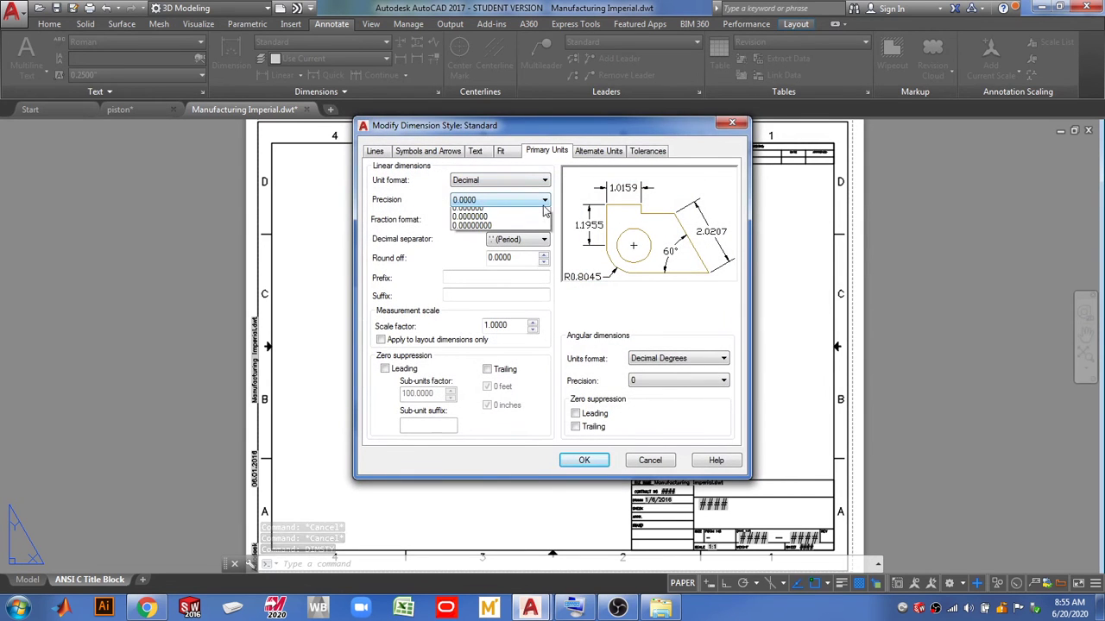
pyautogui.click(510, 216)
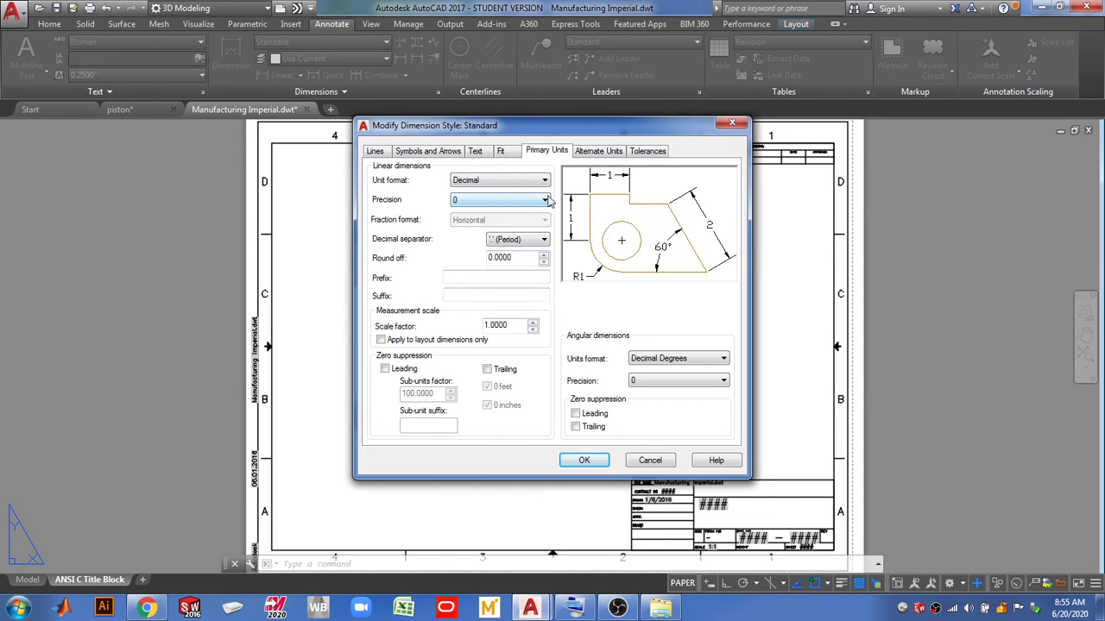
pyautogui.click(546, 185)
pyautogui.click(546, 184)
pyautogui.click(592, 461)
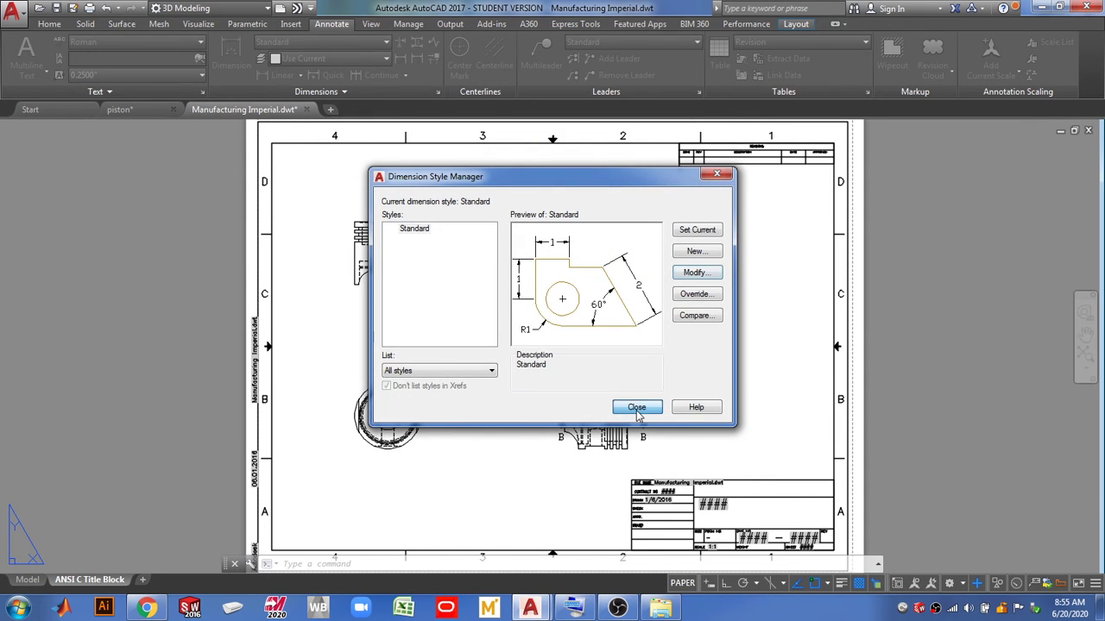
pyautogui.click(636, 407)
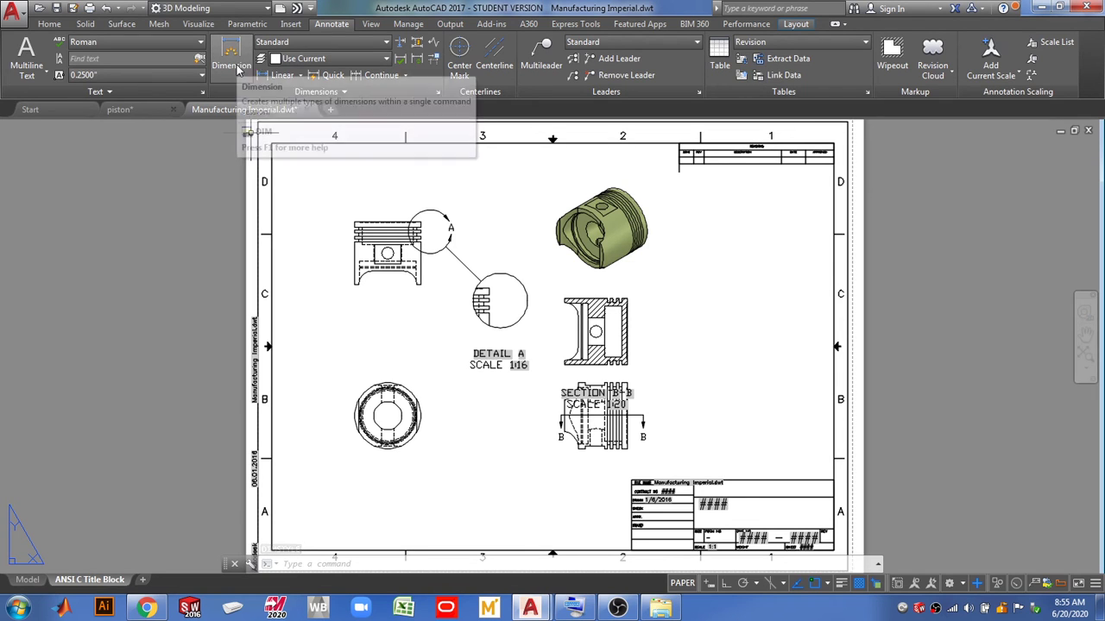
# Delete the existing section view B-B.
pyautogui.press('Escape')
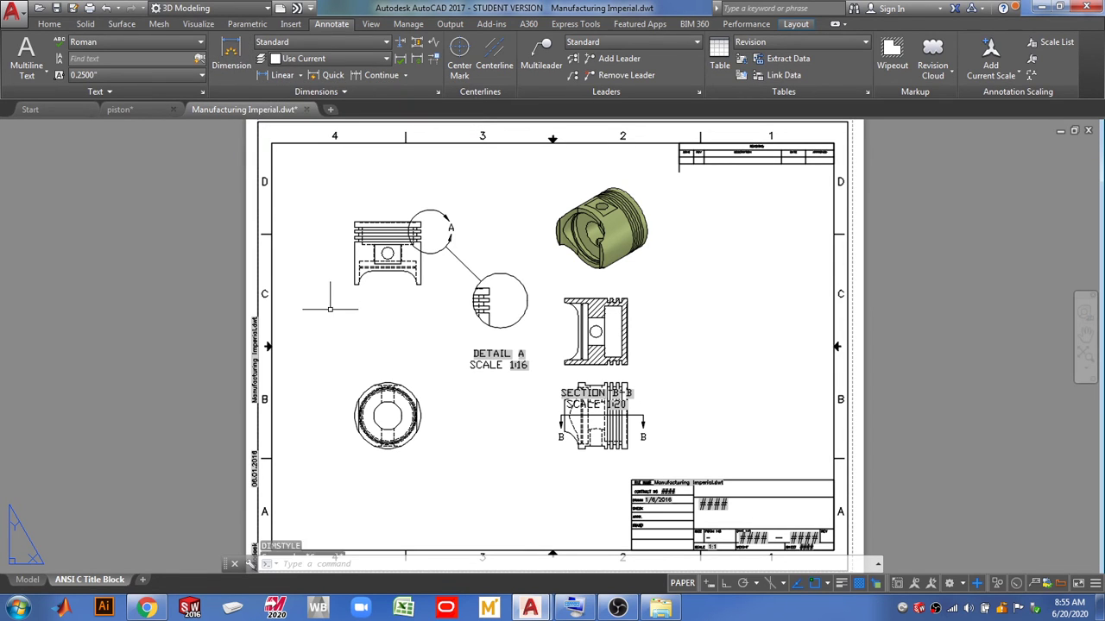
pyautogui.press('Escape')
pyautogui.press('Escape')
pyautogui.click(608, 331)
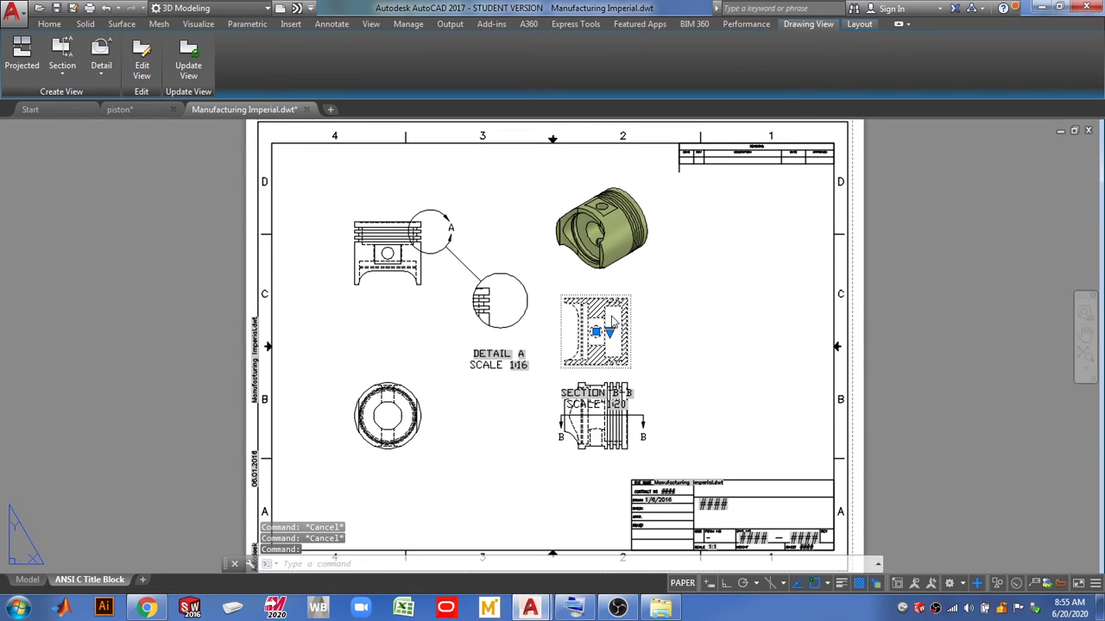
pyautogui.rightClick(611, 321)
pyautogui.click(676, 344)
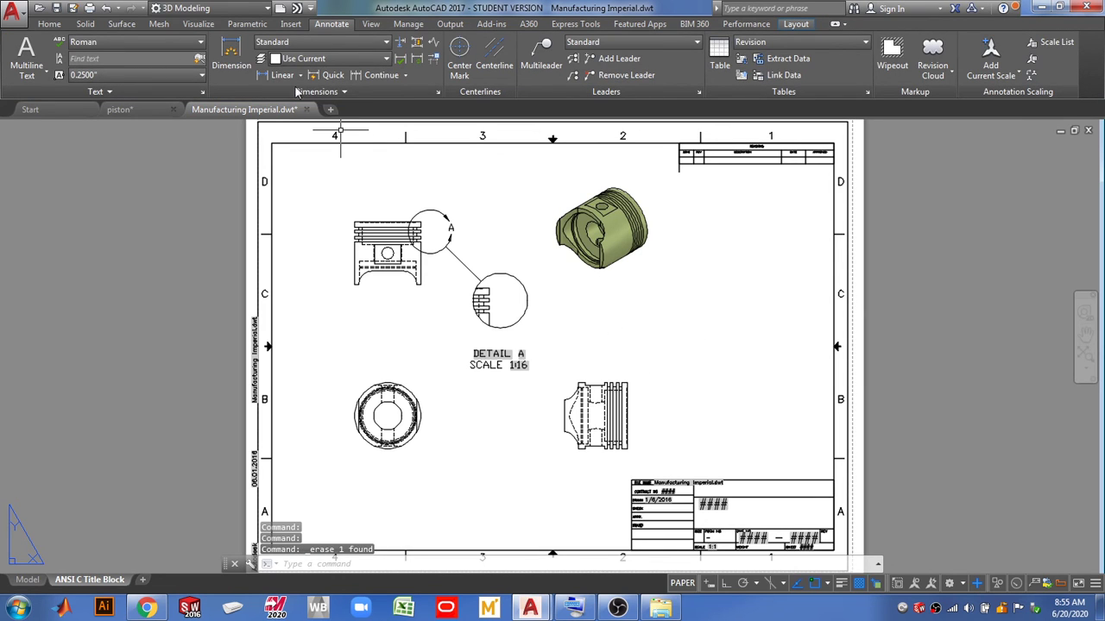
# Create section B-B from the piston side view with a horizontal cut, placed beside Detail A.
pyautogui.click(792, 24)
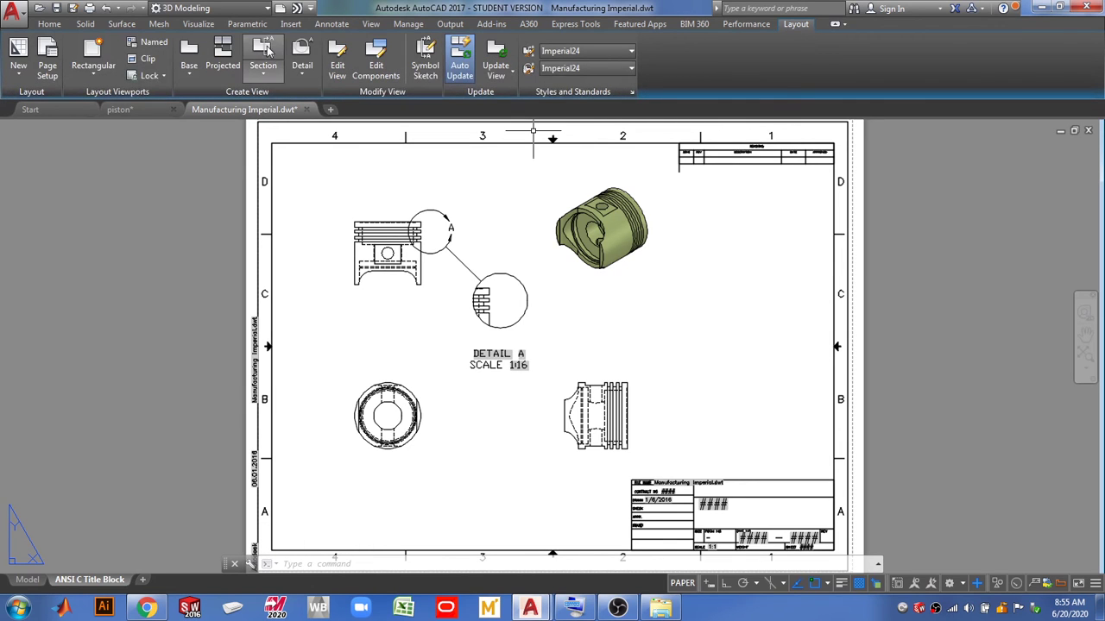
pyautogui.press('Return')
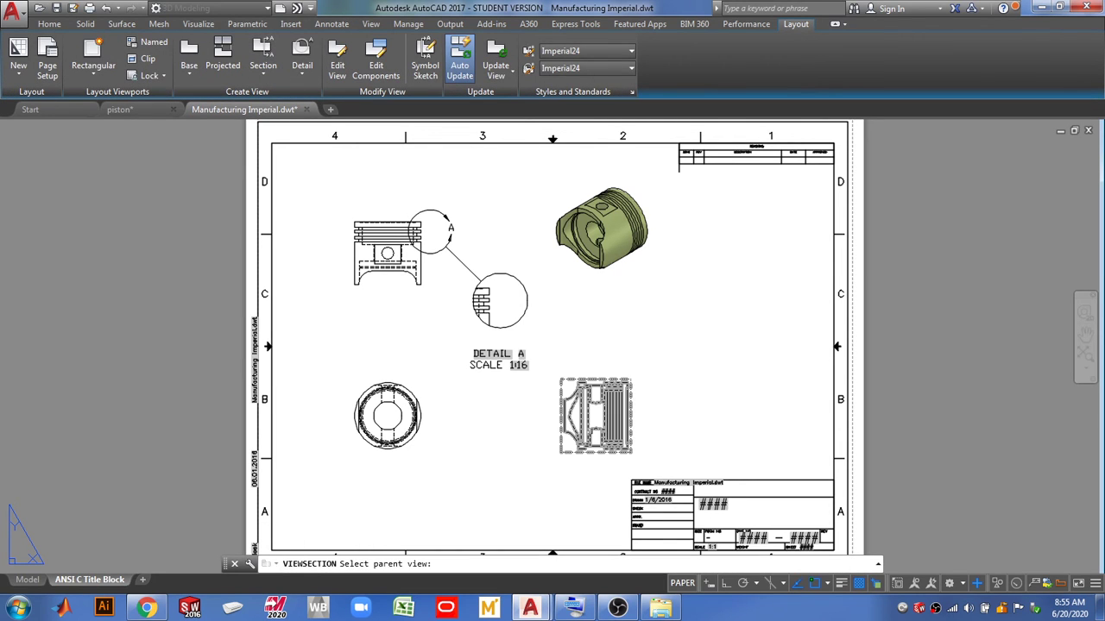
pyautogui.click(561, 403)
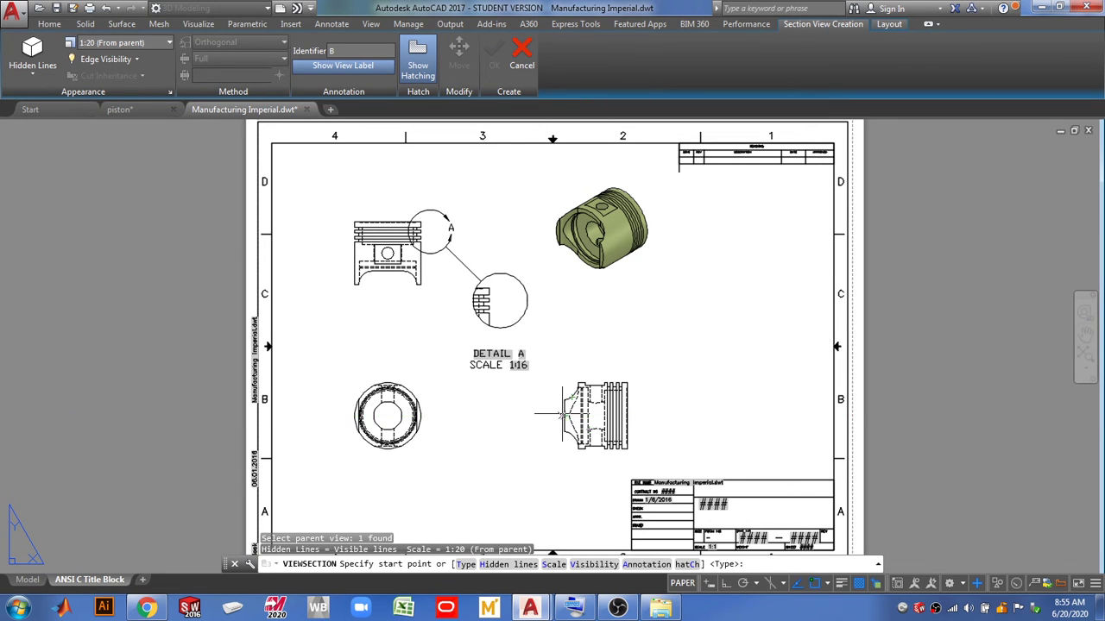
pyautogui.click(563, 417)
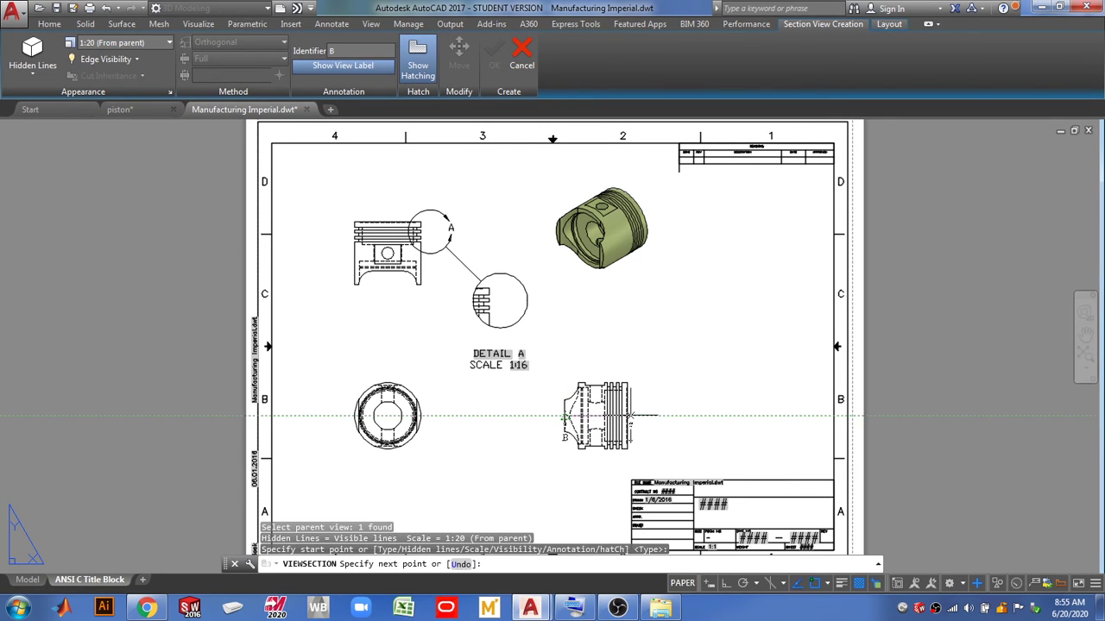
pyautogui.click(624, 417)
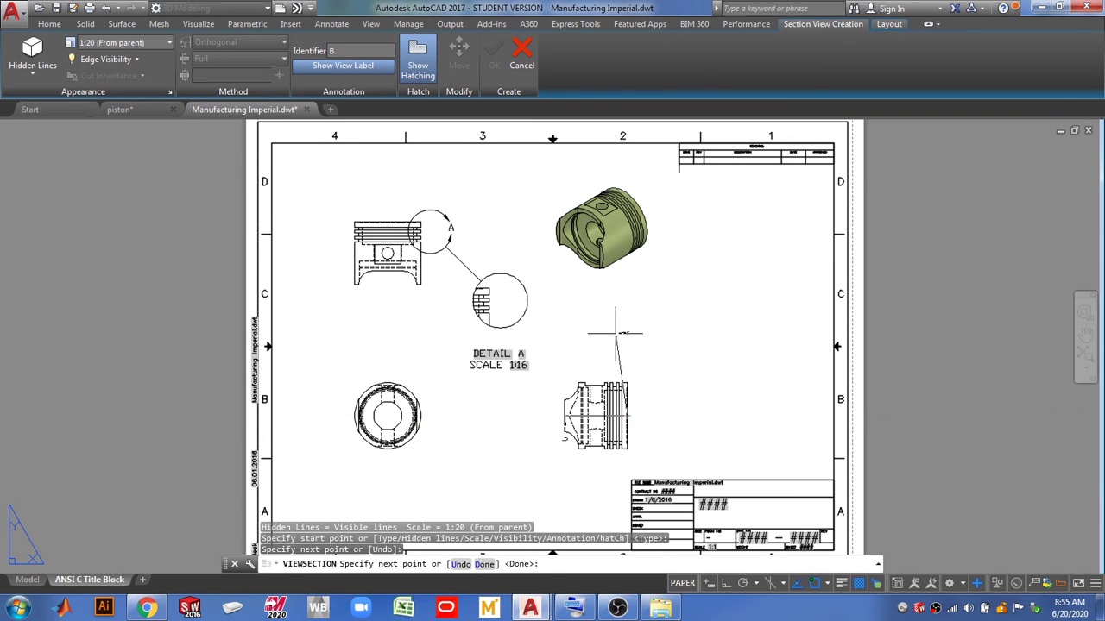
pyautogui.press('Return')
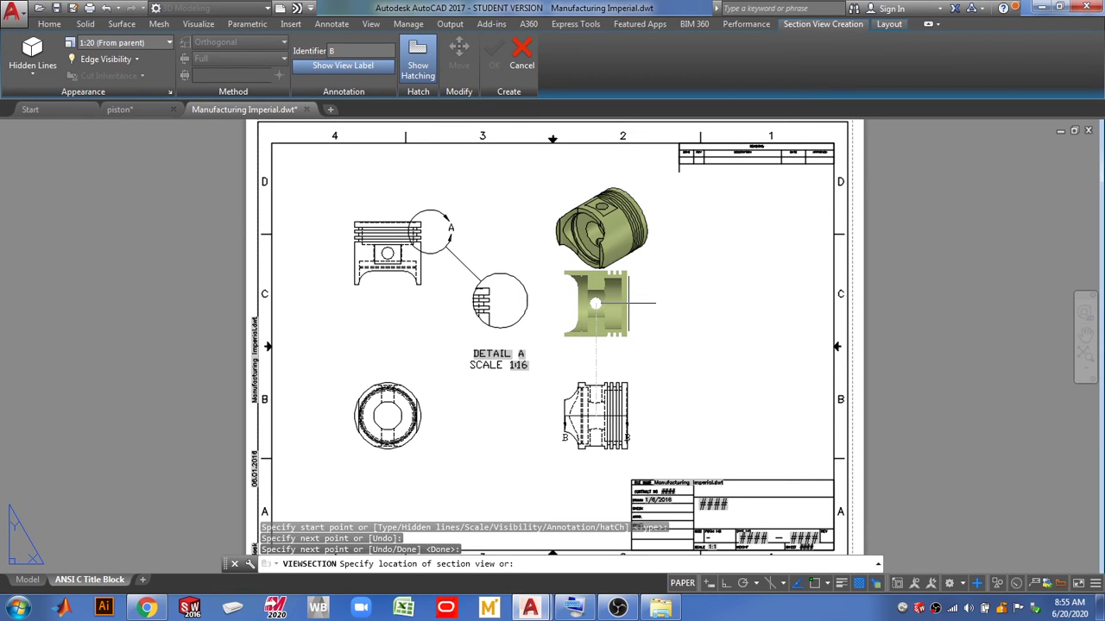
pyautogui.click(596, 303)
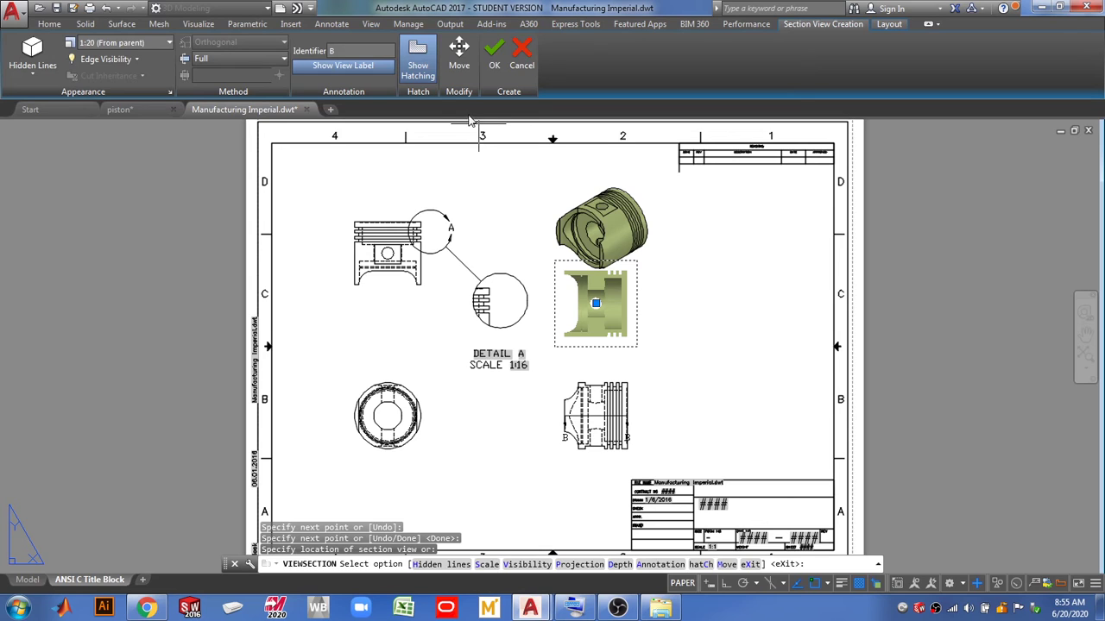
pyautogui.click(488, 62)
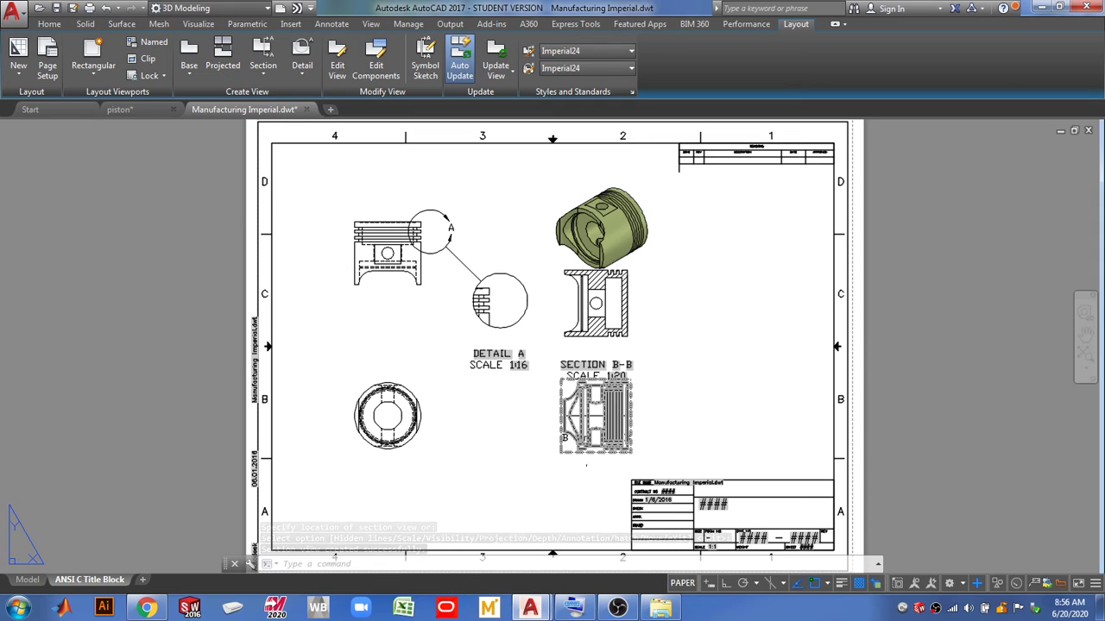
# Add a 47 horizontal dimension across the top corners of the piston's base view.
pyautogui.press('Escape')
pyautogui.press('Escape')
pyautogui.press('Escape')
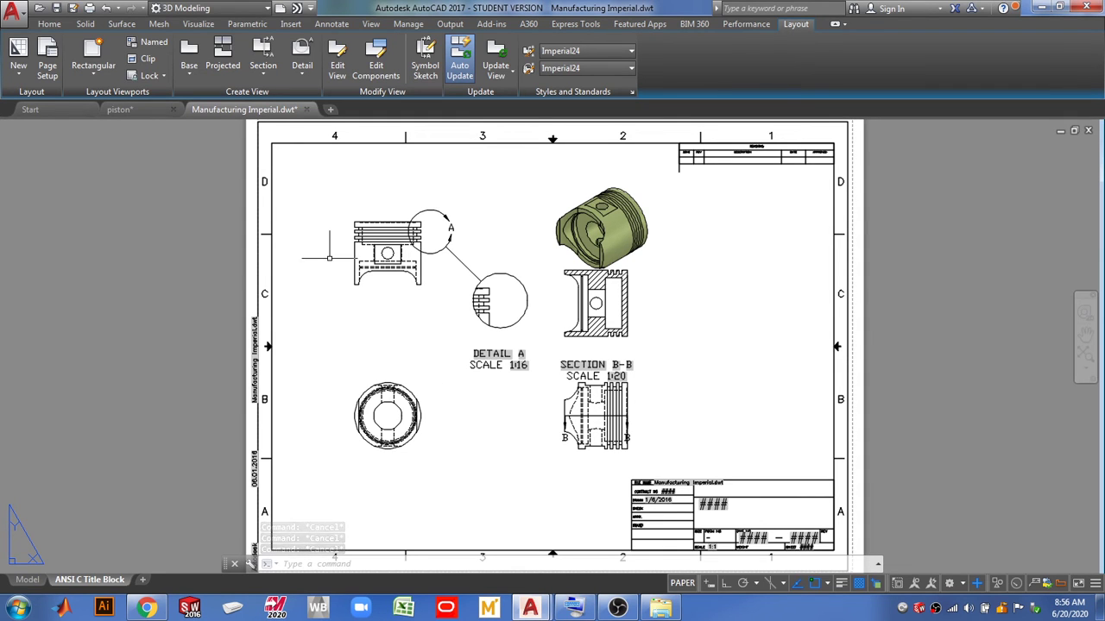
pyautogui.doubleClick(386, 252)
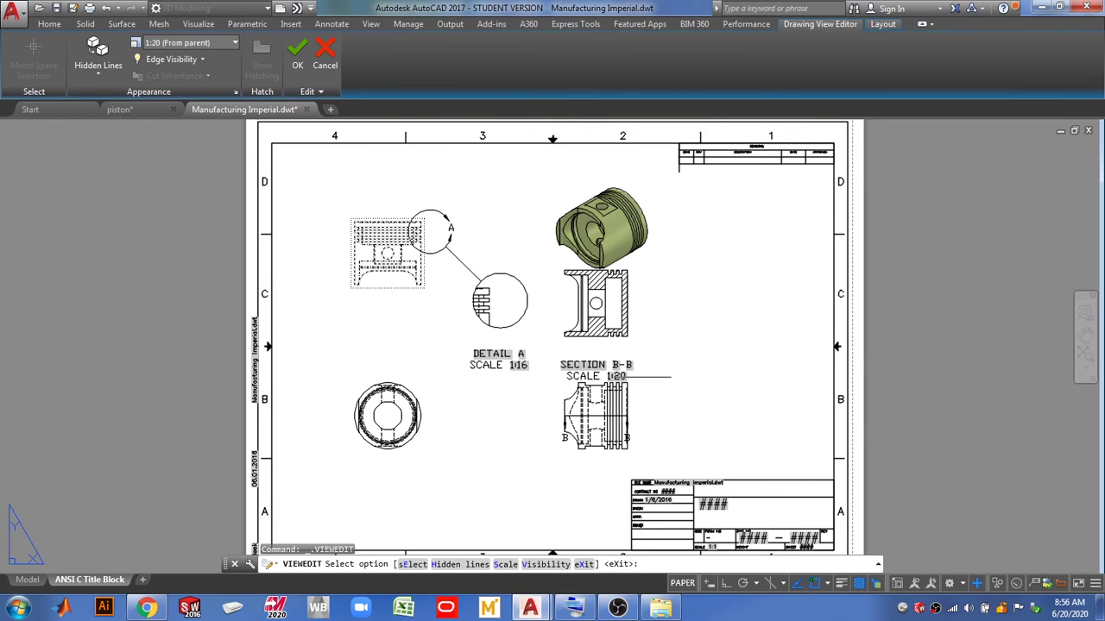
pyautogui.click(297, 45)
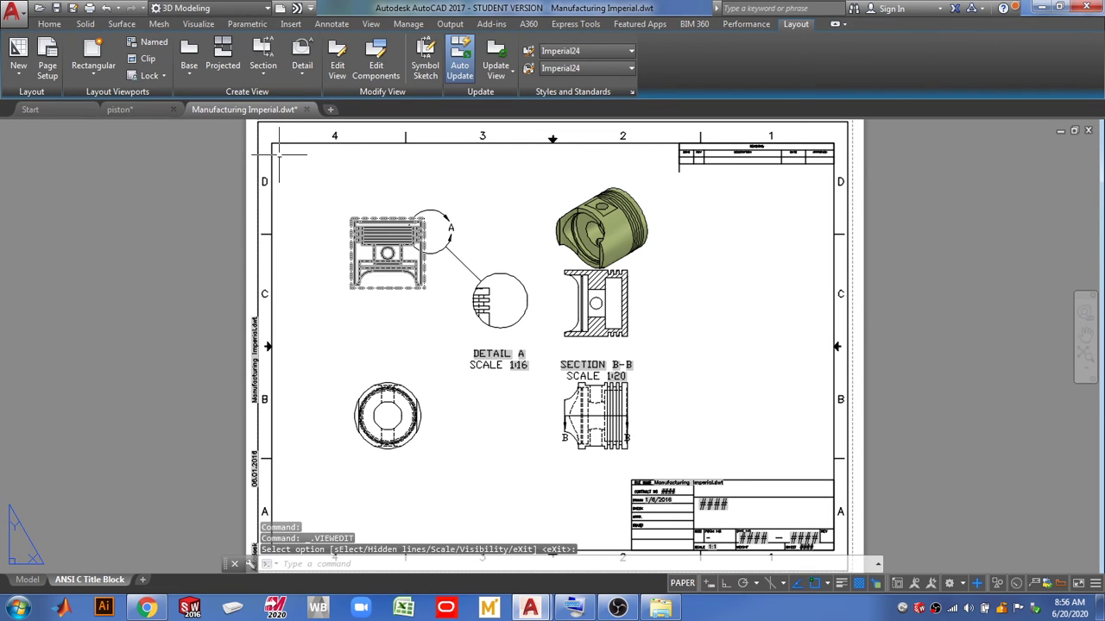
pyautogui.click(333, 25)
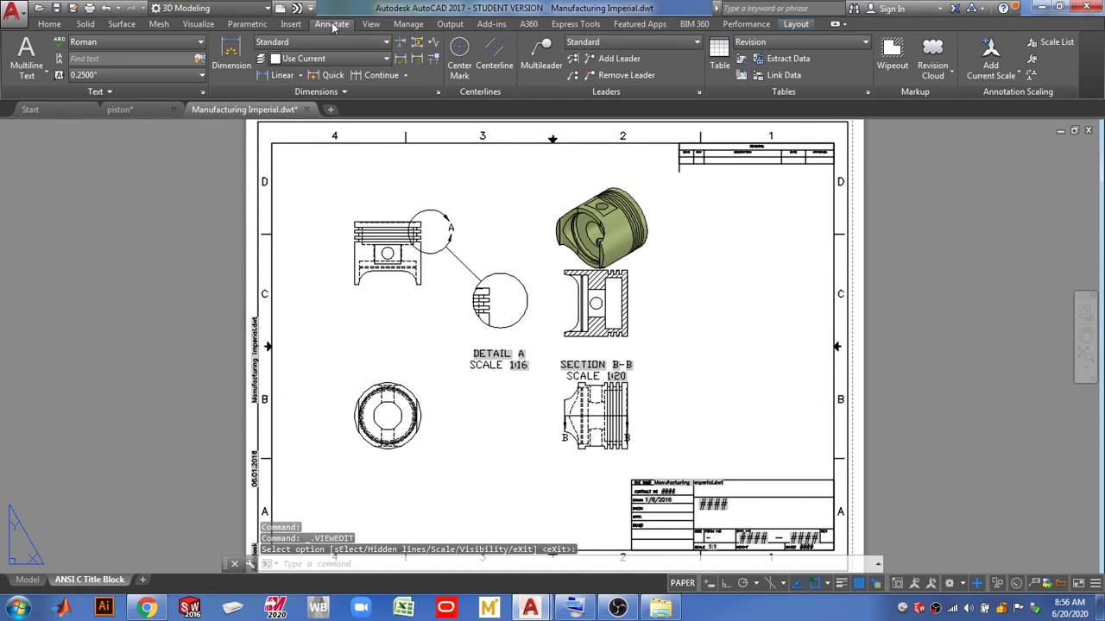
pyautogui.click(231, 54)
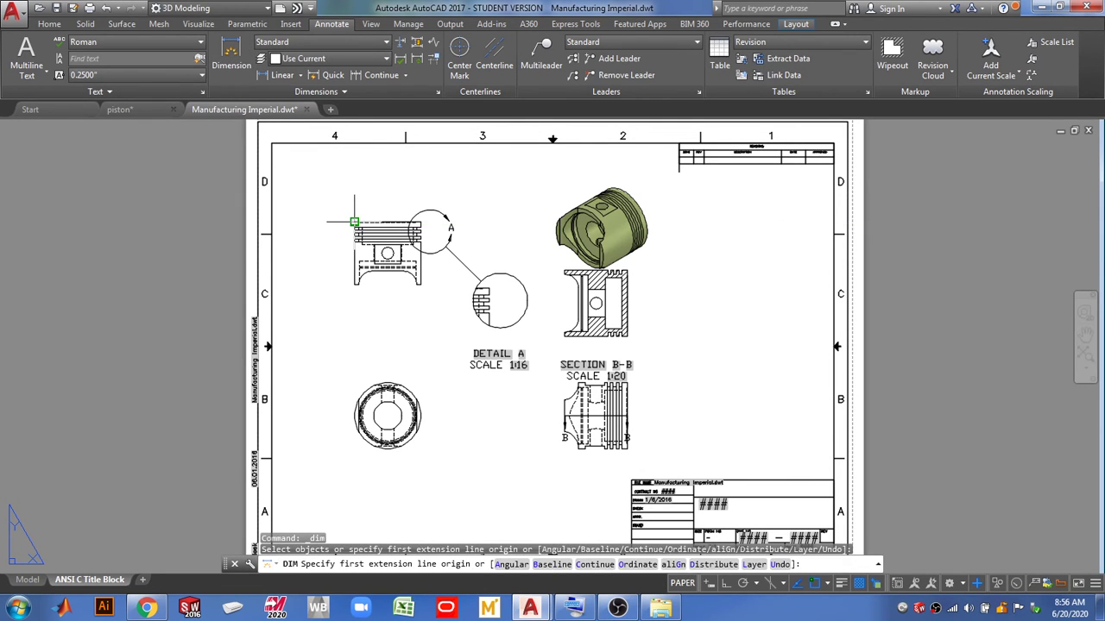
pyautogui.click(354, 221)
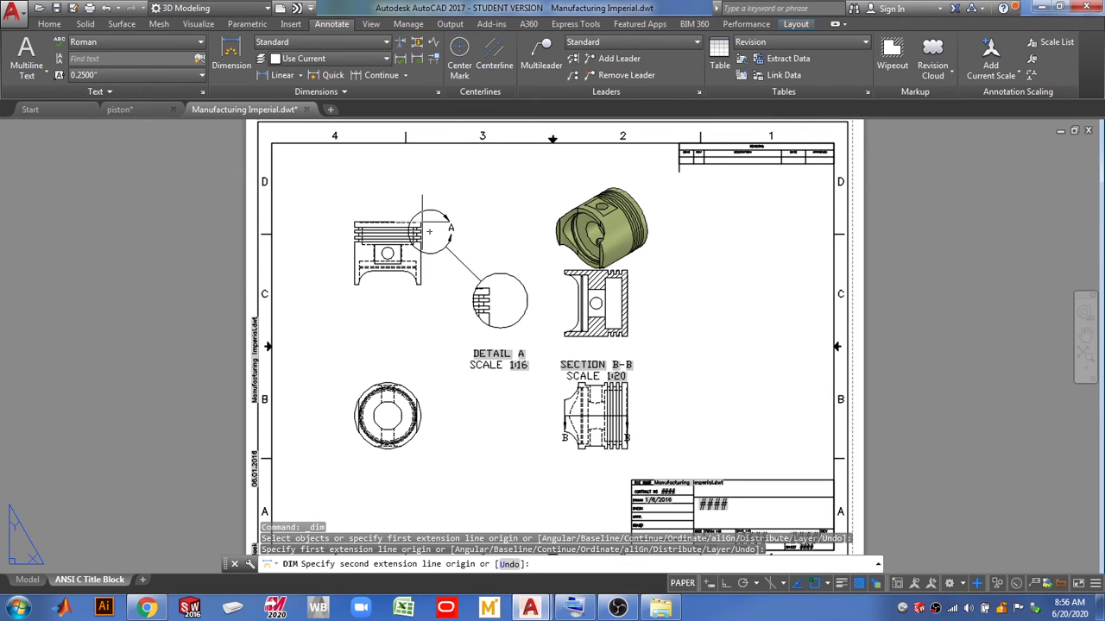
pyautogui.click(421, 222)
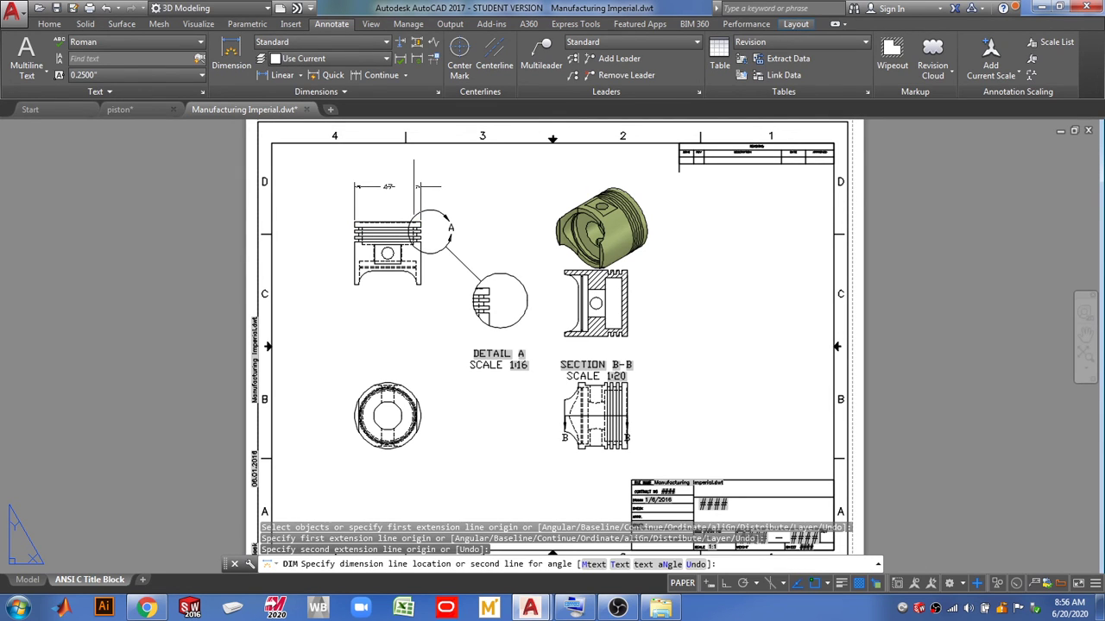
pyautogui.click(415, 188)
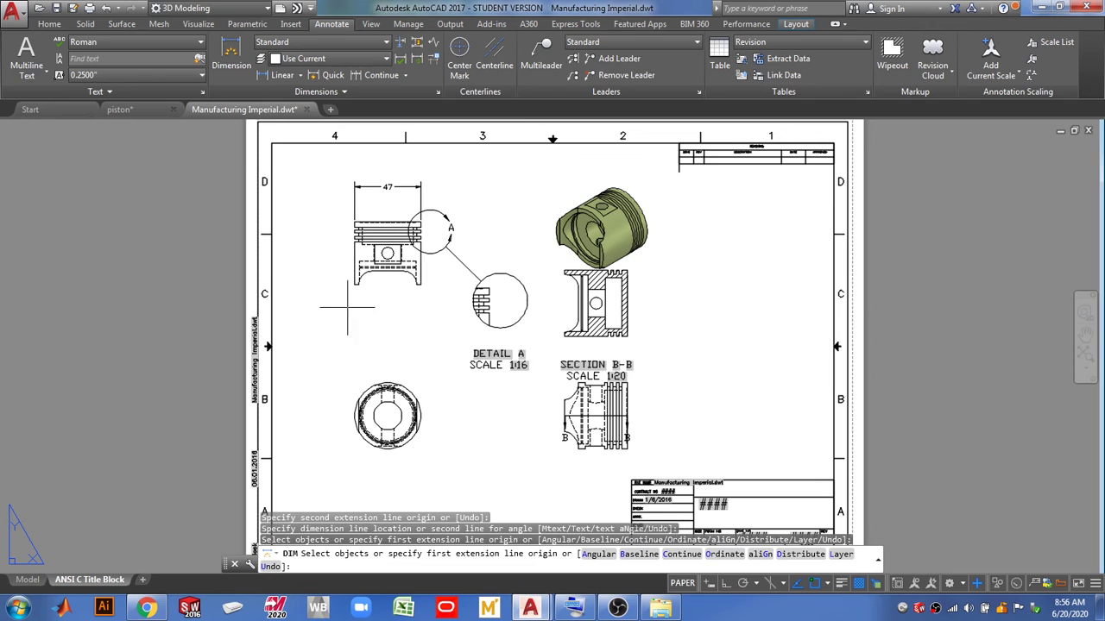
# Add a 31 vertical dimension on the left side of the base view.
pyautogui.click(231, 56)
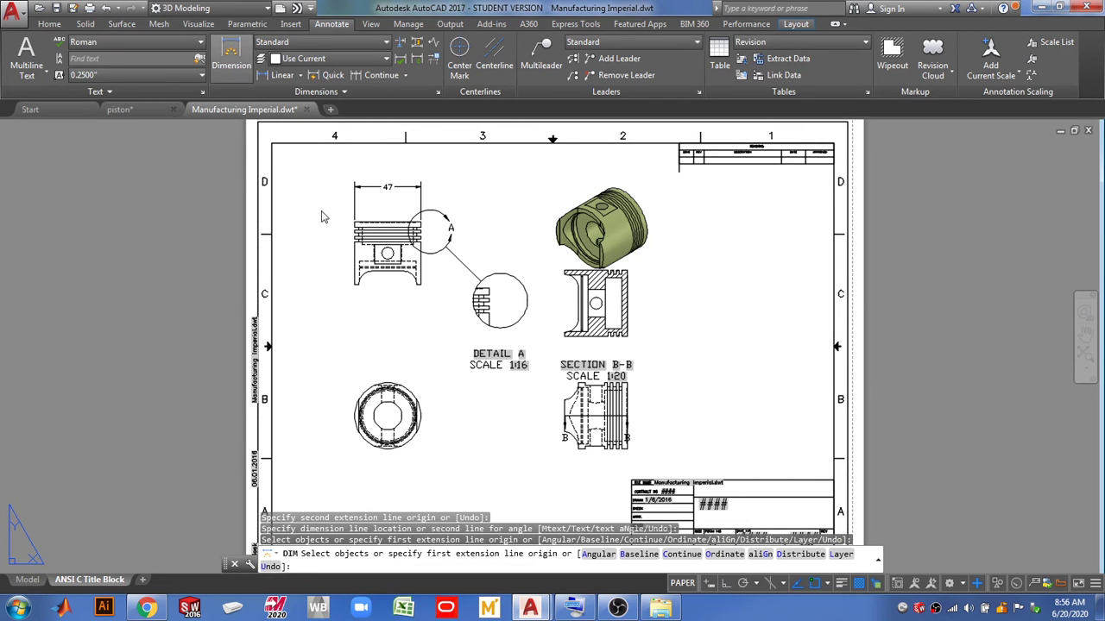
pyautogui.press('Return')
pyautogui.click(354, 281)
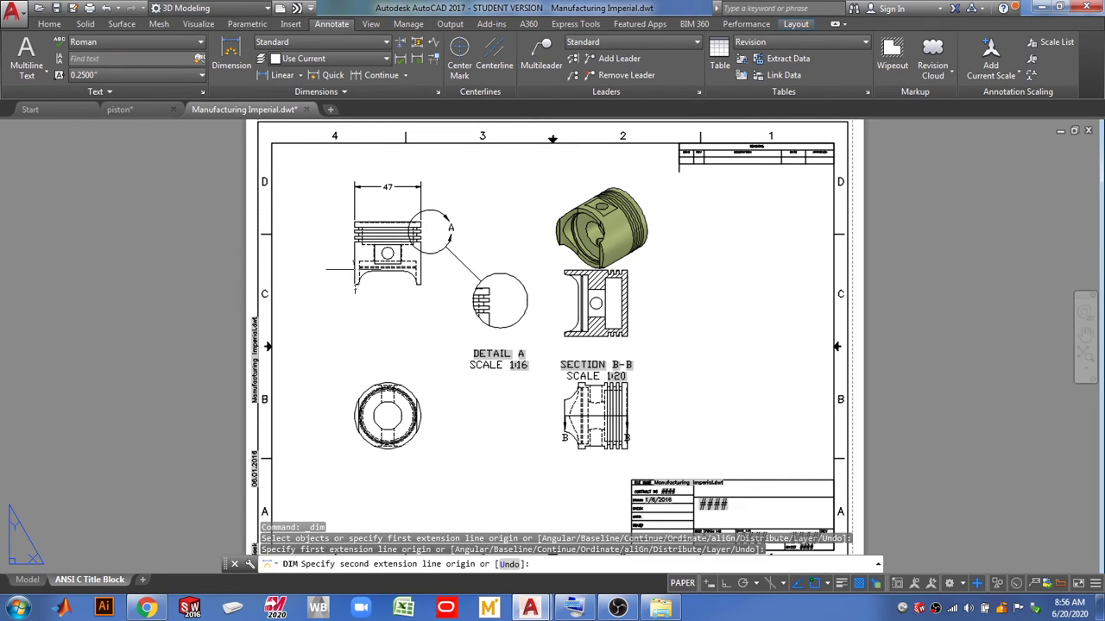
pyautogui.click(353, 240)
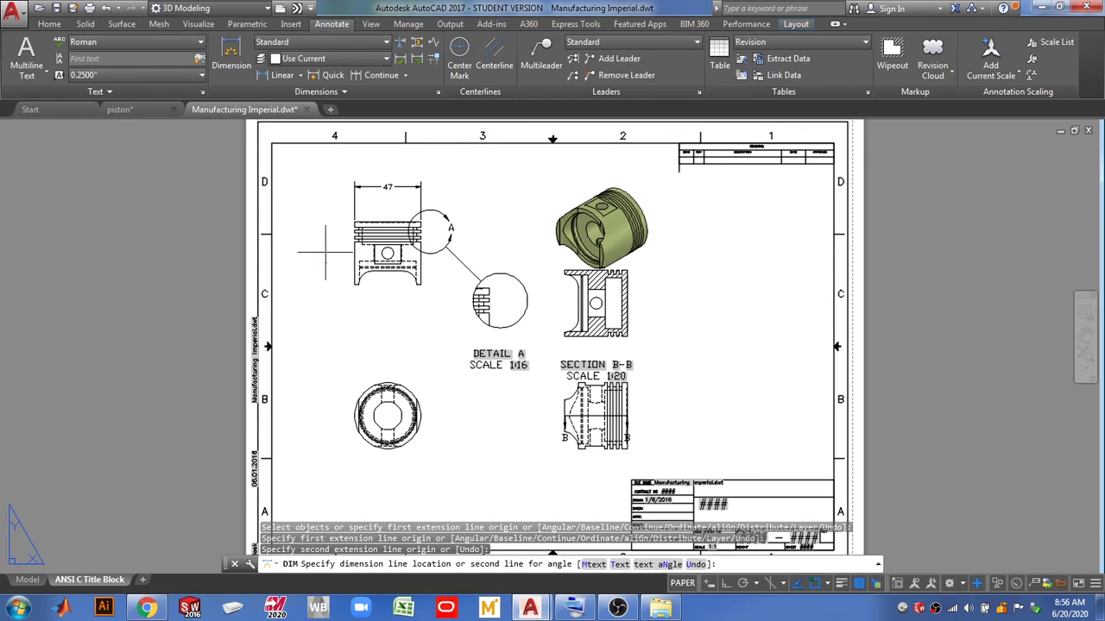
pyautogui.click(316, 259)
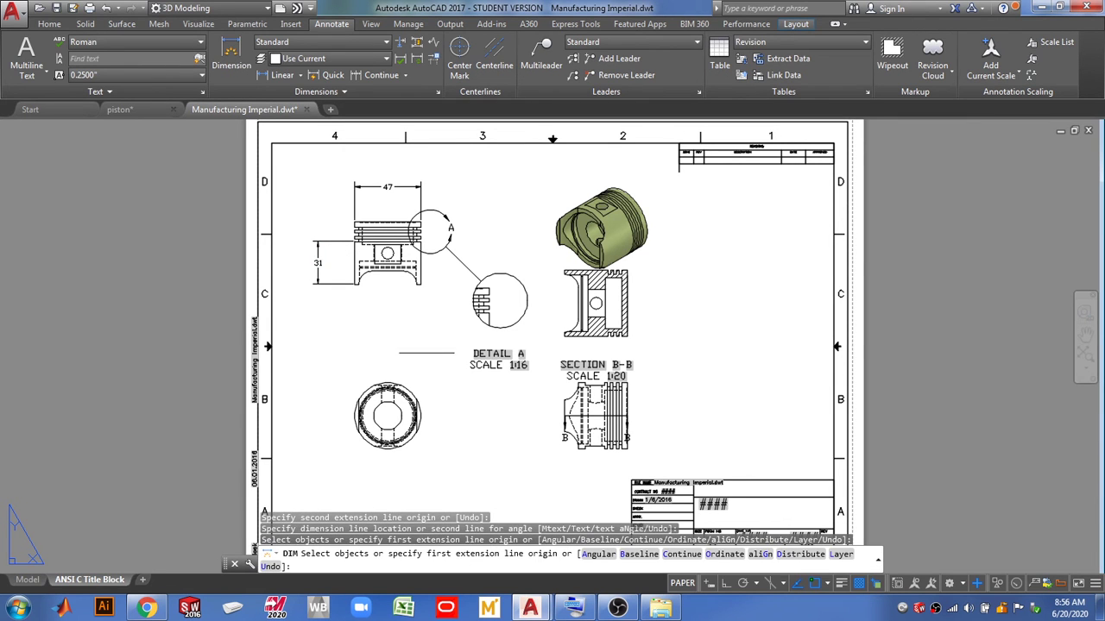
pyautogui.press('Return')
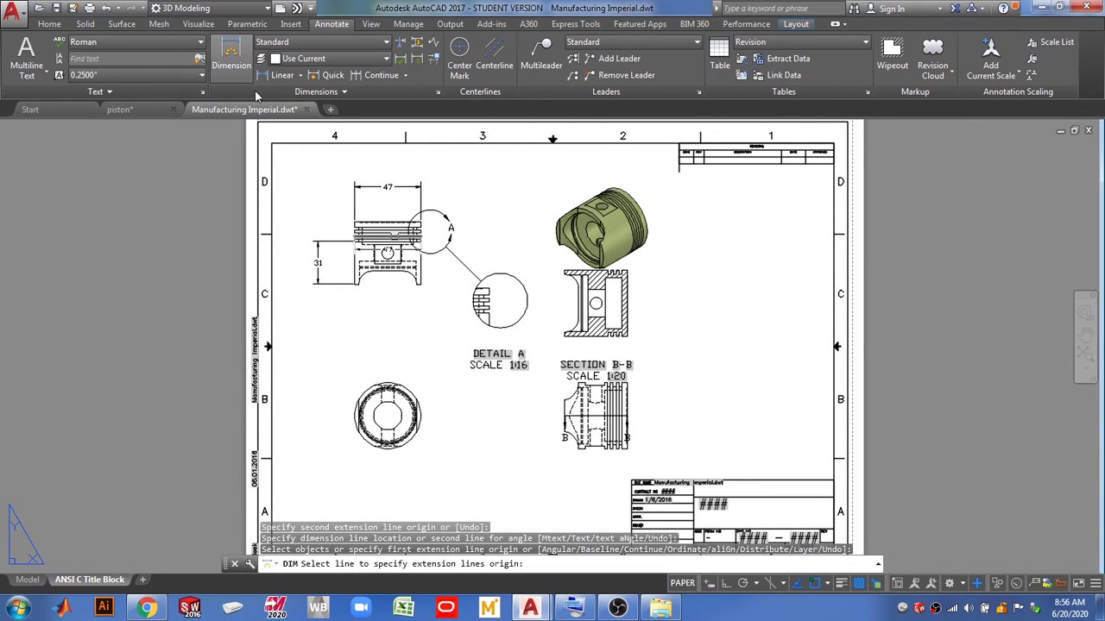
pyautogui.press('Escape')
pyautogui.press('Escape')
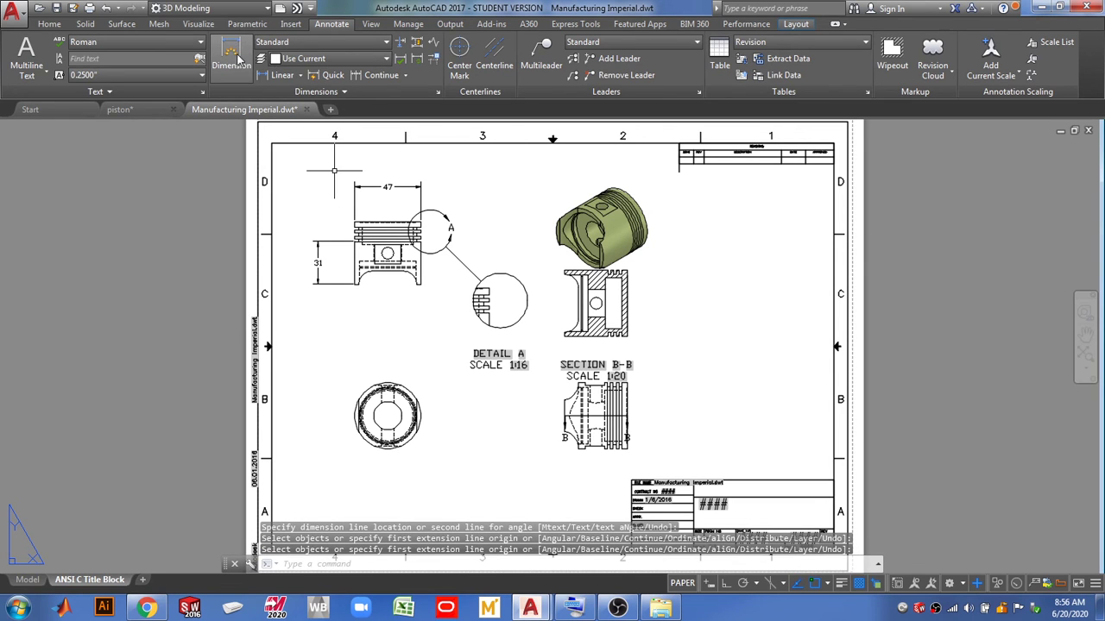
# Add a 4 dimension beside Detail A.
pyautogui.press('Return')
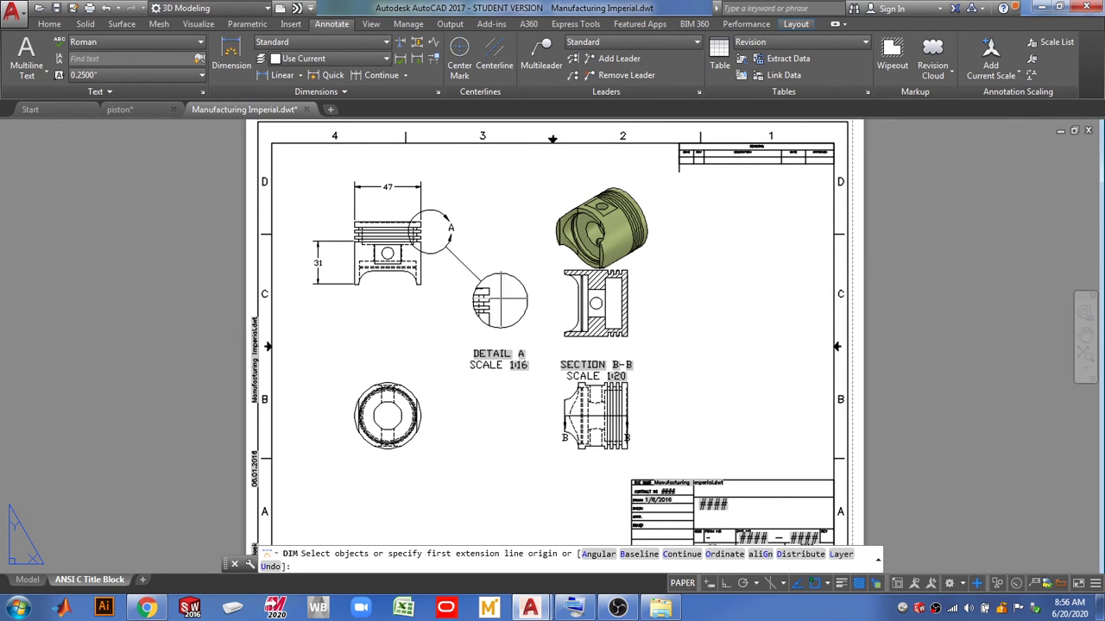
pyautogui.click(488, 288)
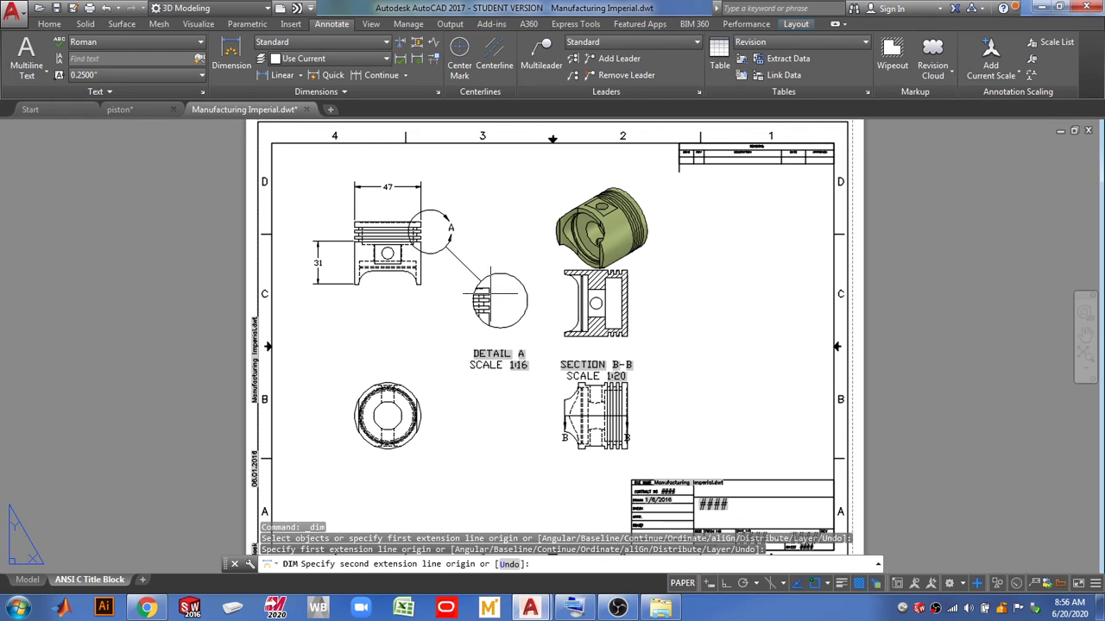
pyautogui.click(488, 297)
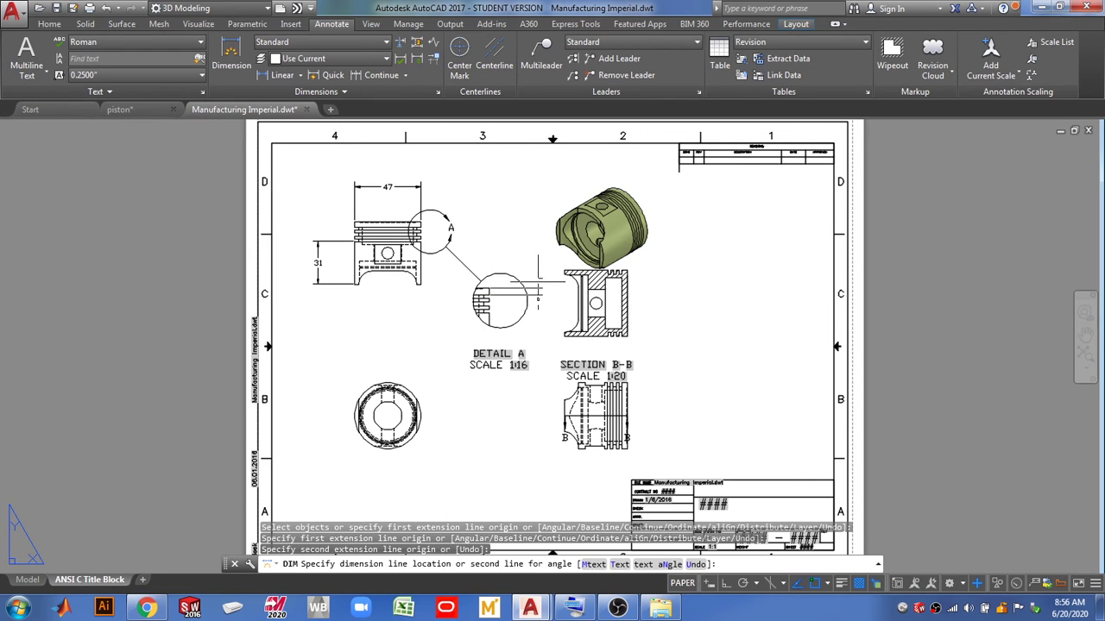
pyautogui.click(538, 298)
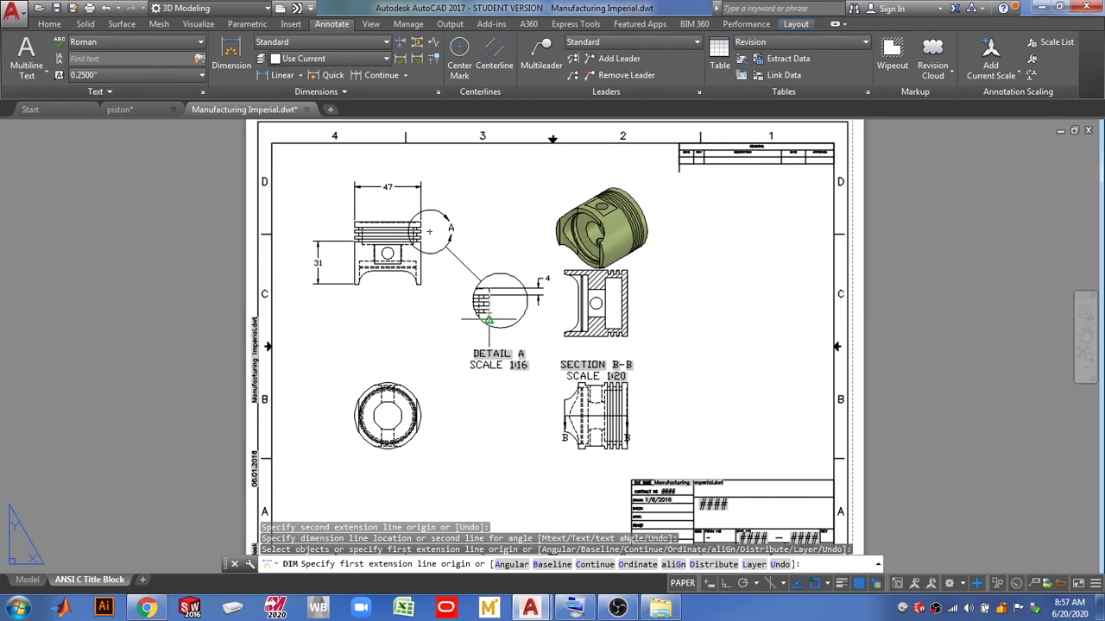
# Add a 2 dimension on section view B-B.
pyautogui.click(489, 309)
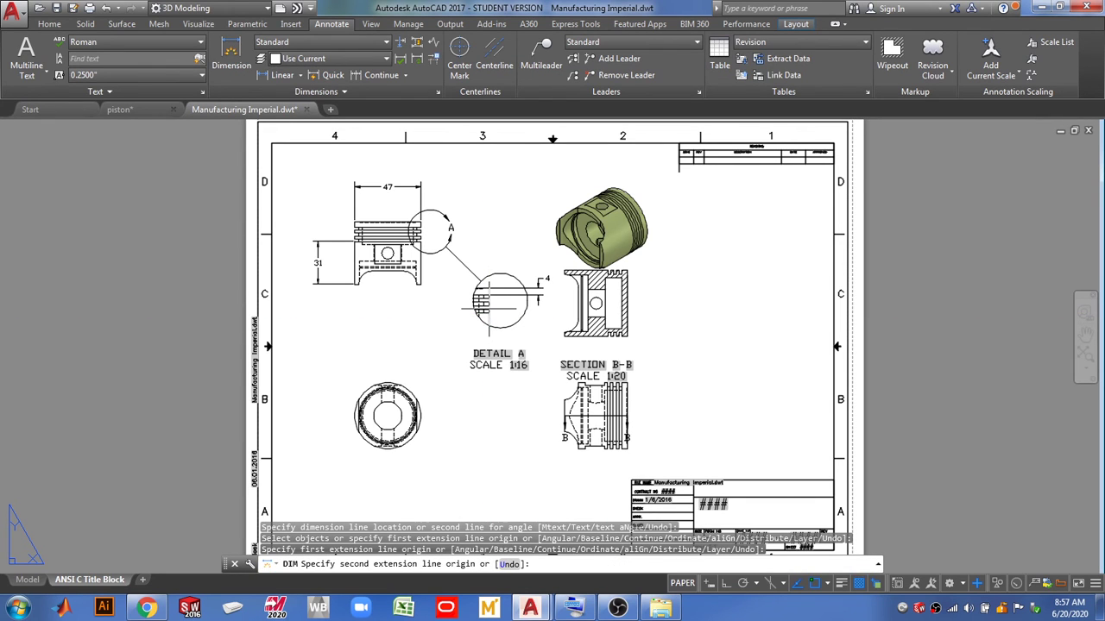
pyautogui.click(486, 310)
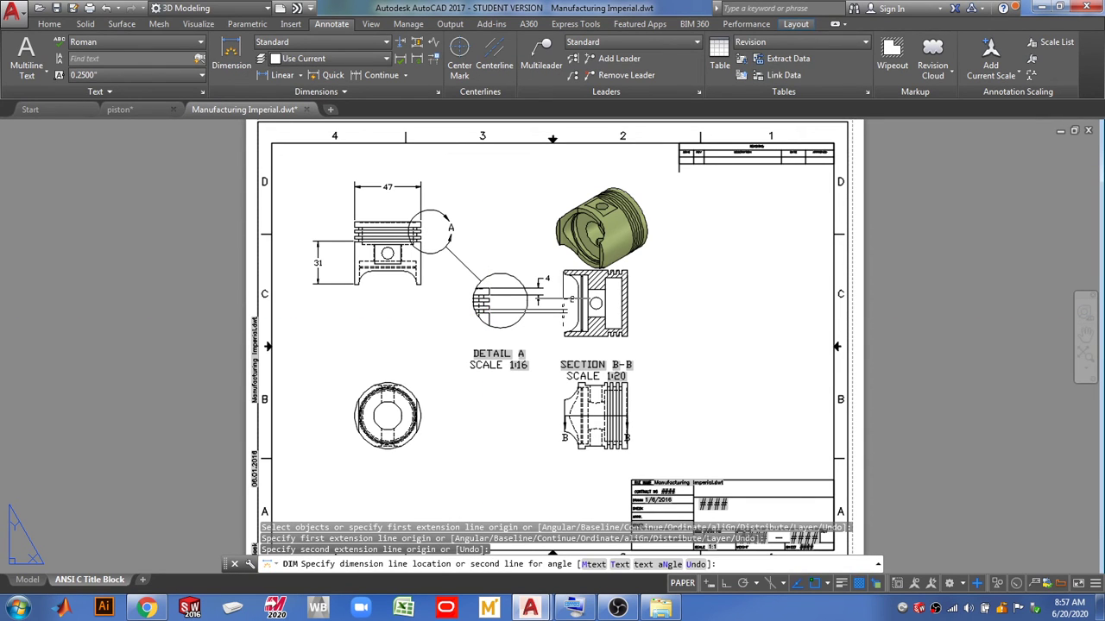
pyautogui.click(562, 300)
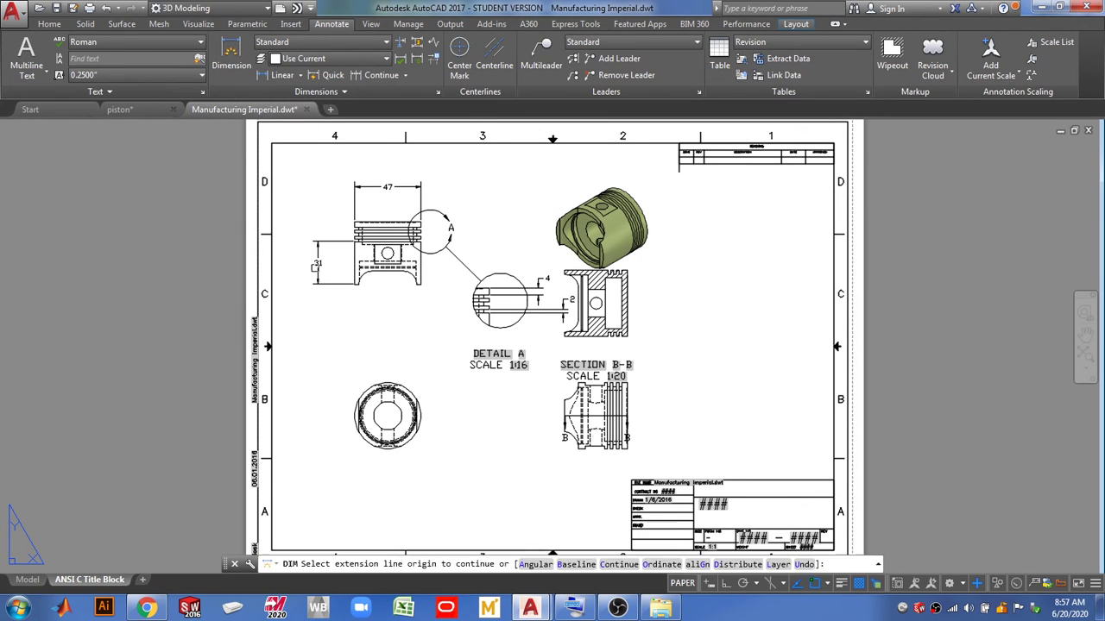
# Begin a dimension on the round bottom-left view's circle, then cancel it.
pyautogui.press('Return')
pyautogui.click(222, 47)
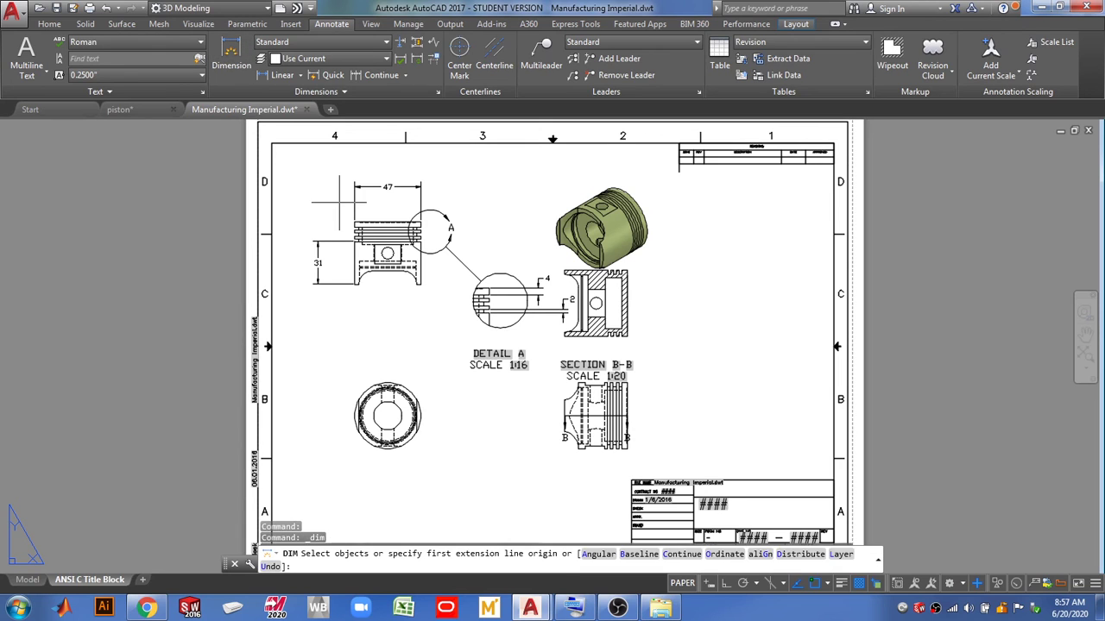
pyautogui.click(419, 416)
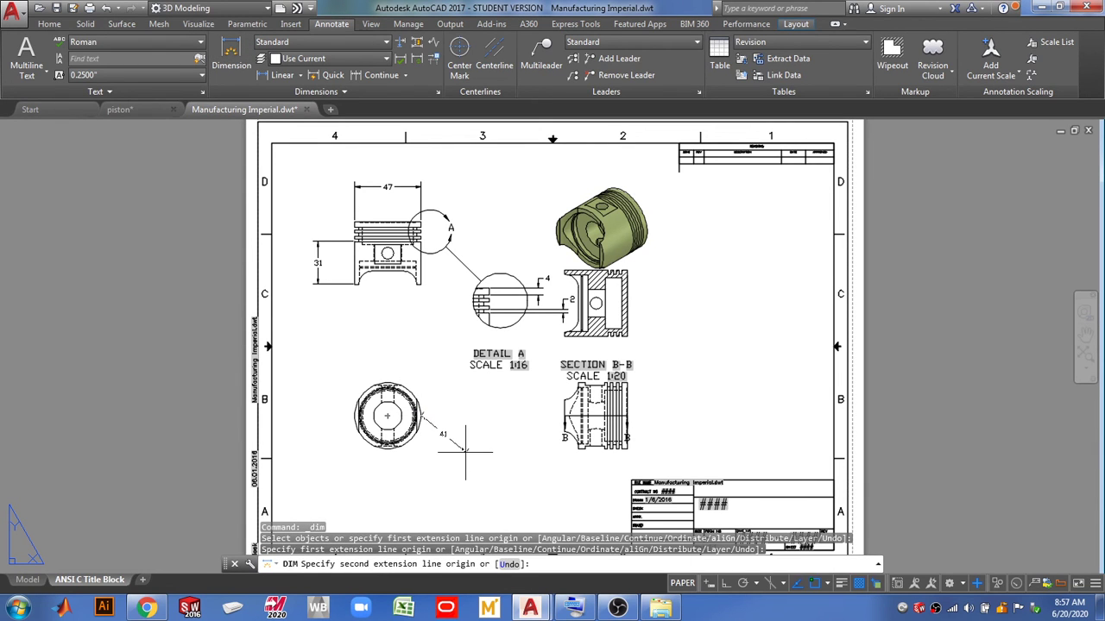
pyautogui.press('Escape')
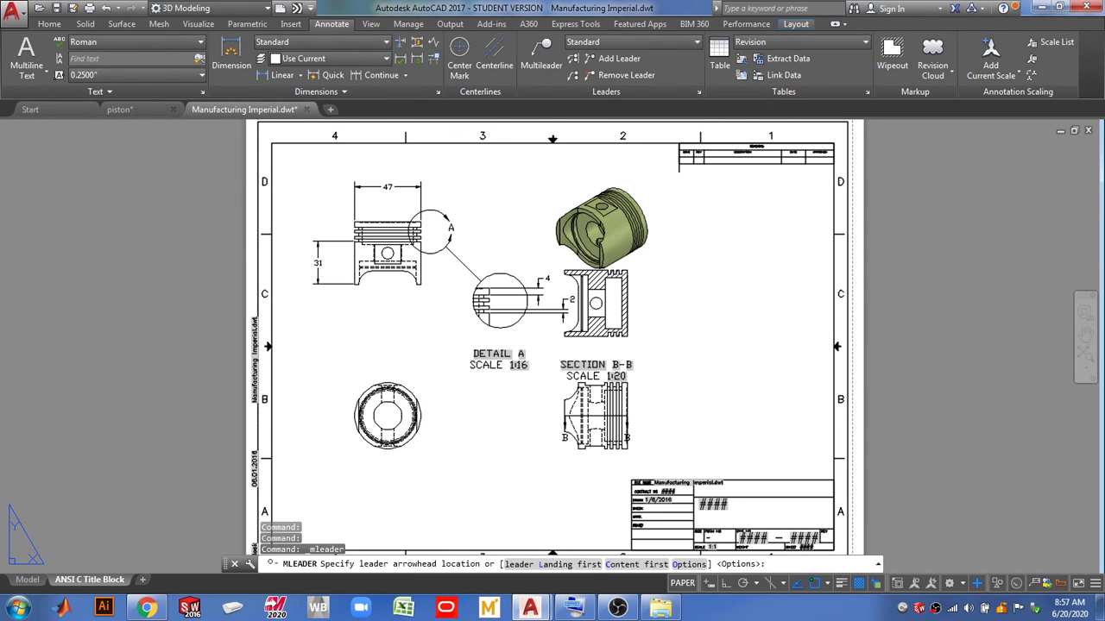
# Place a leader from the round view's edge to a landing below-right, then exit its text editor.
pyautogui.click(420, 417)
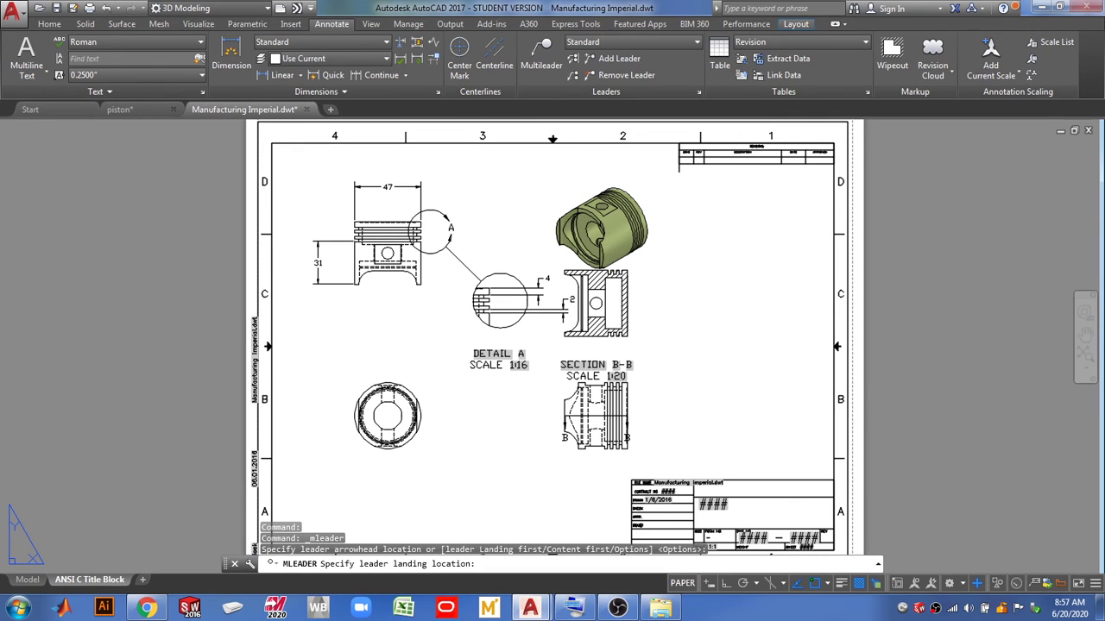
pyautogui.click(485, 466)
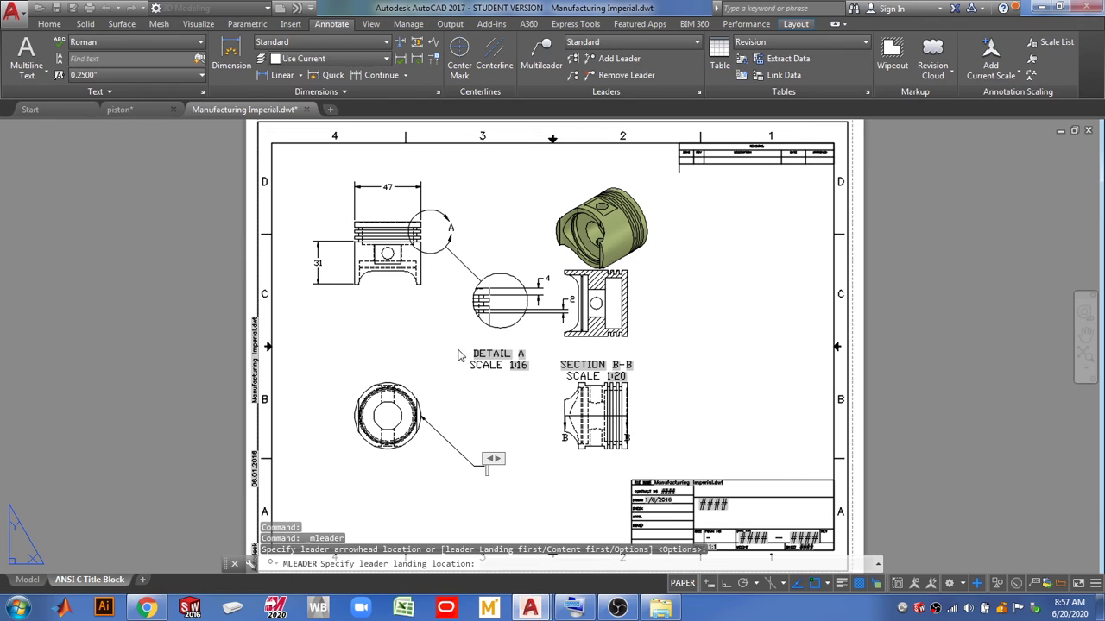
pyautogui.rightClick(453, 448)
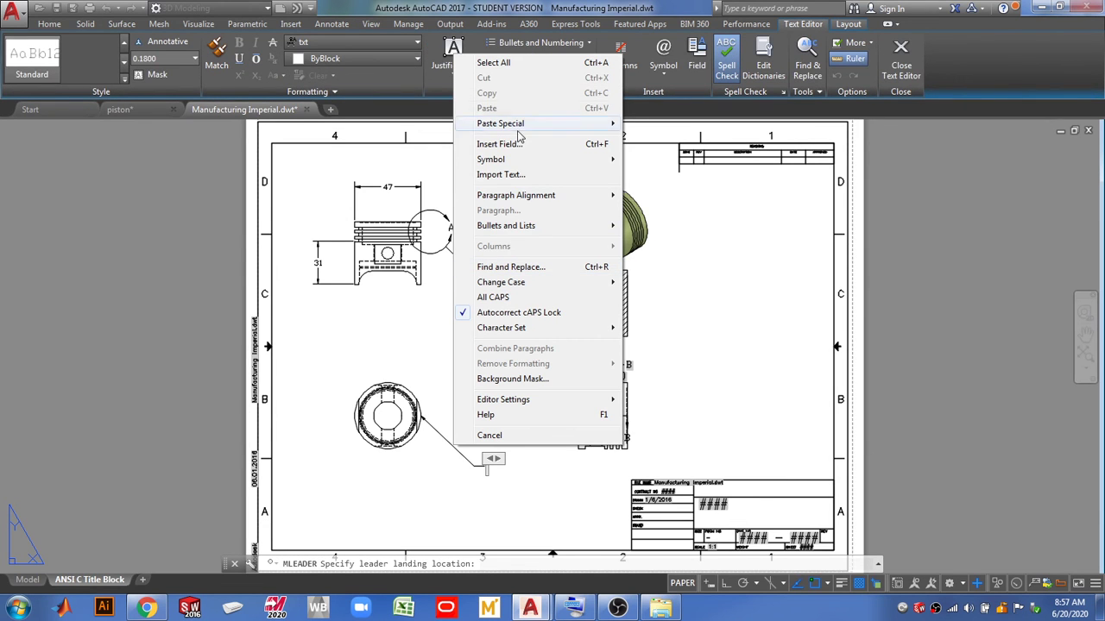
pyautogui.press('Escape')
pyautogui.press('Escape')
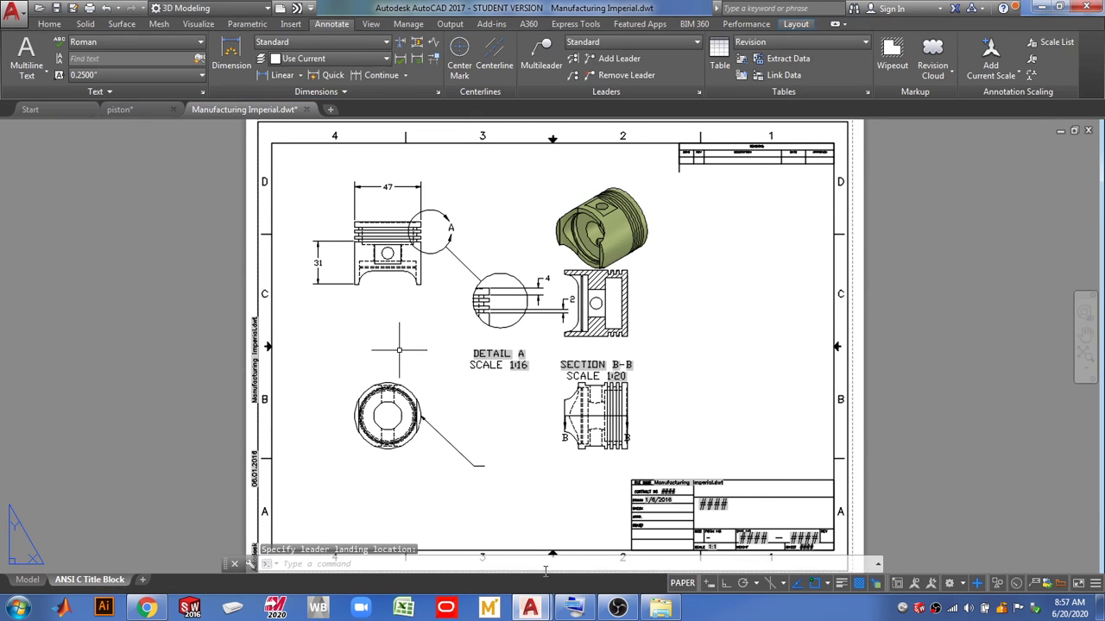
# Select the stray leader and erase it.
pyautogui.click(483, 438)
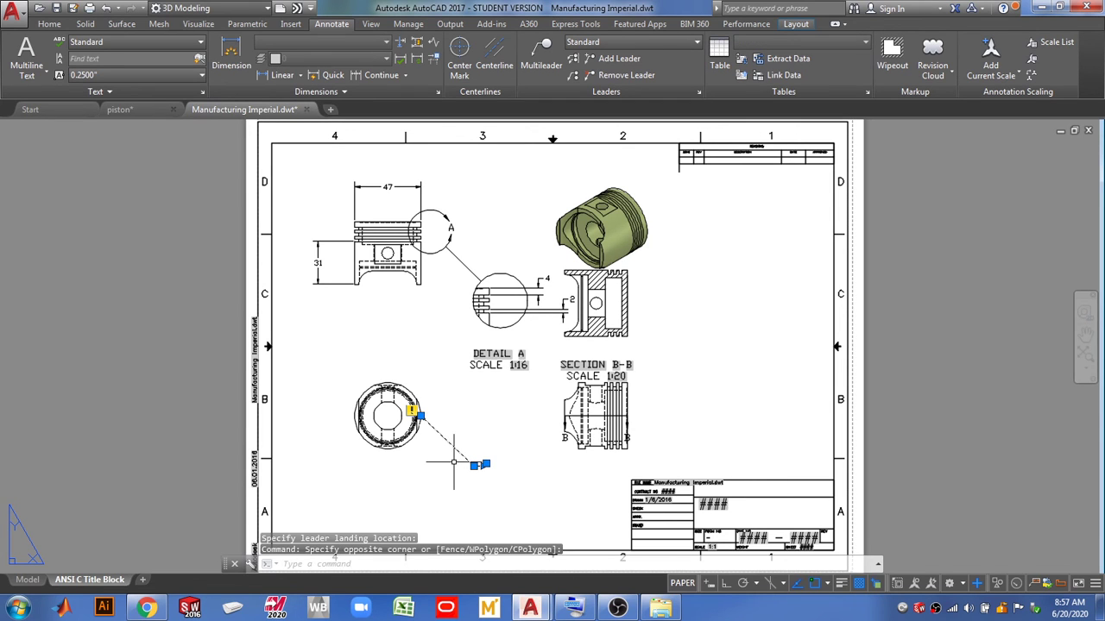
pyautogui.rightClick(499, 176)
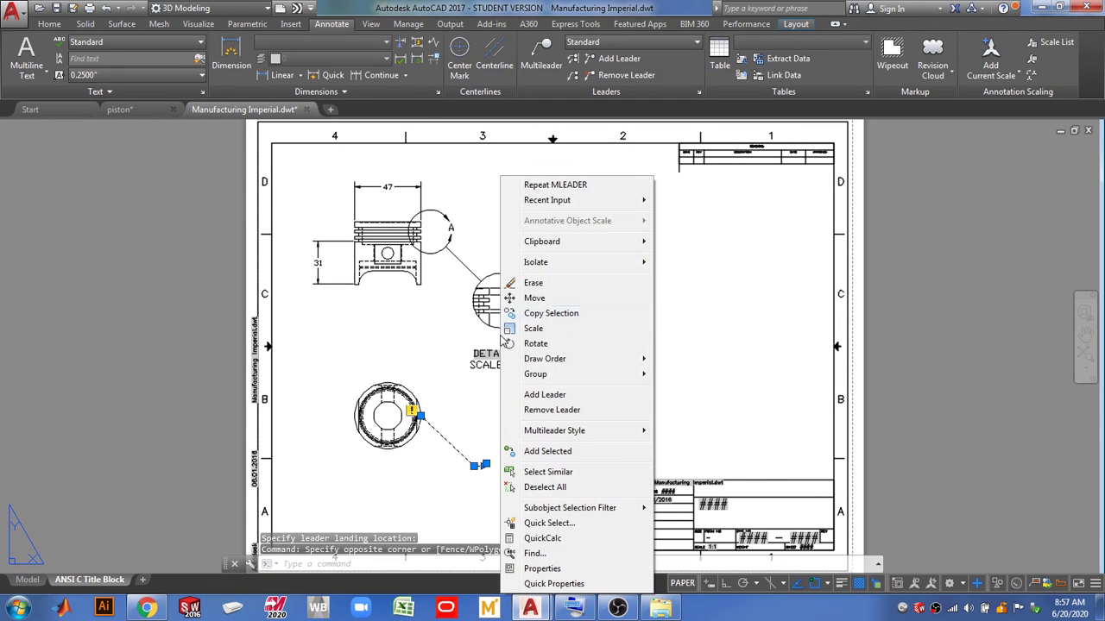
pyautogui.click(534, 285)
pyautogui.press('Escape')
pyautogui.press('Escape')
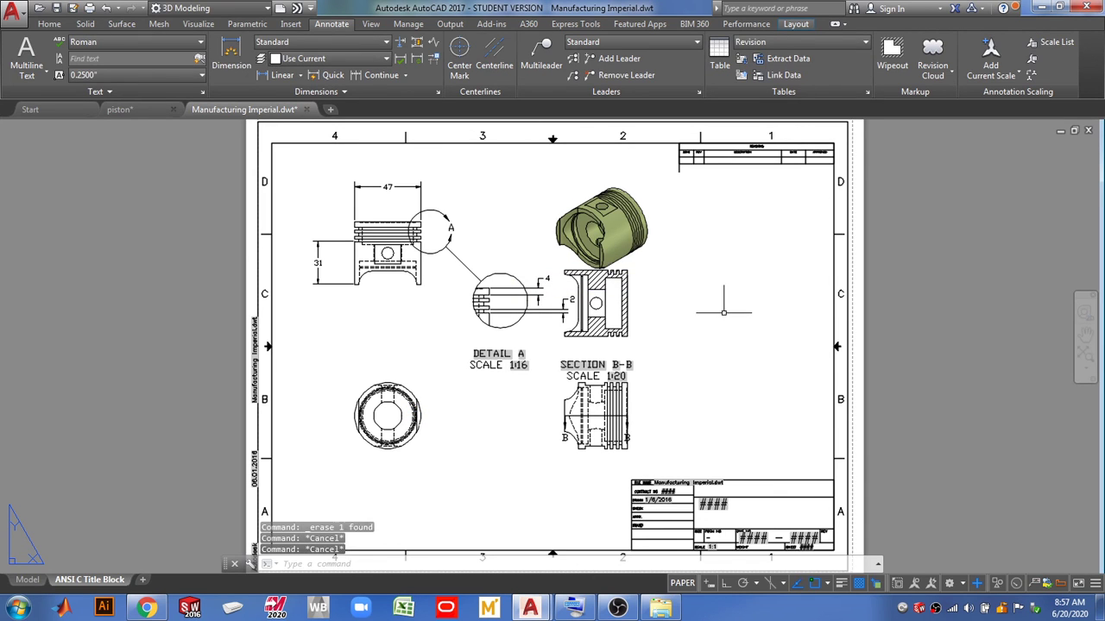
pyautogui.press('Escape')
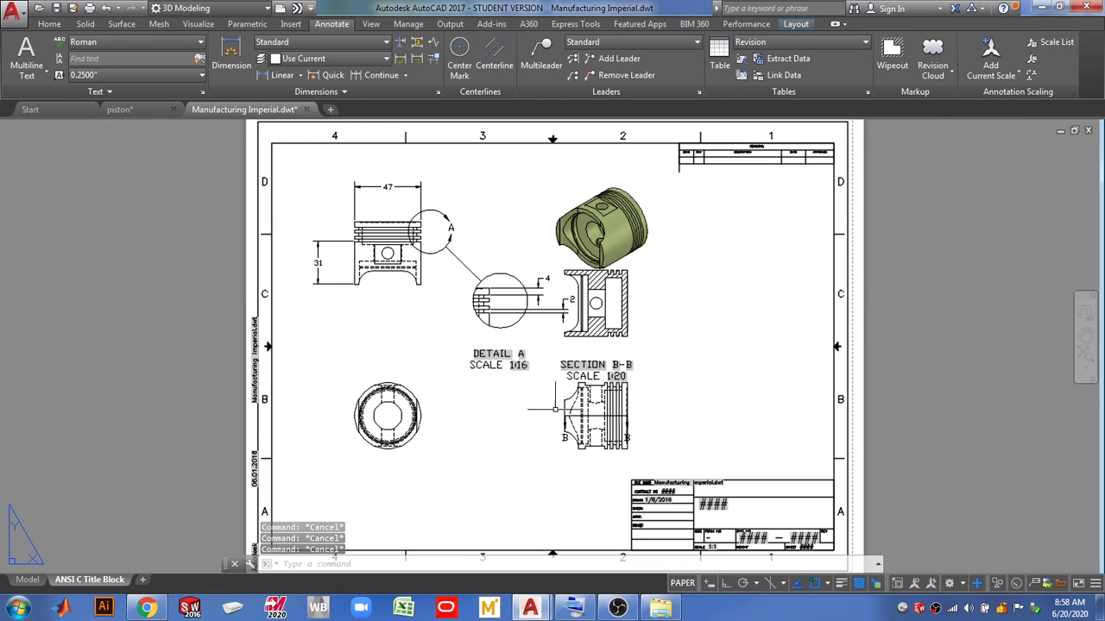
# Add a 23 vertical dimension to the left of SECTION B-B.
pyautogui.click(230, 53)
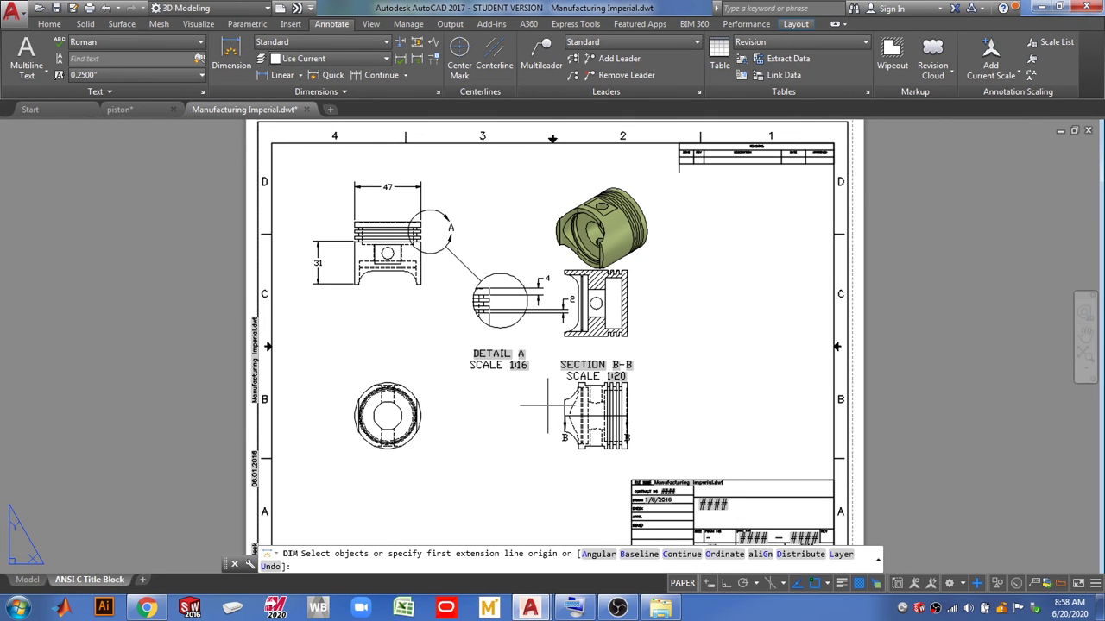
pyautogui.click(563, 399)
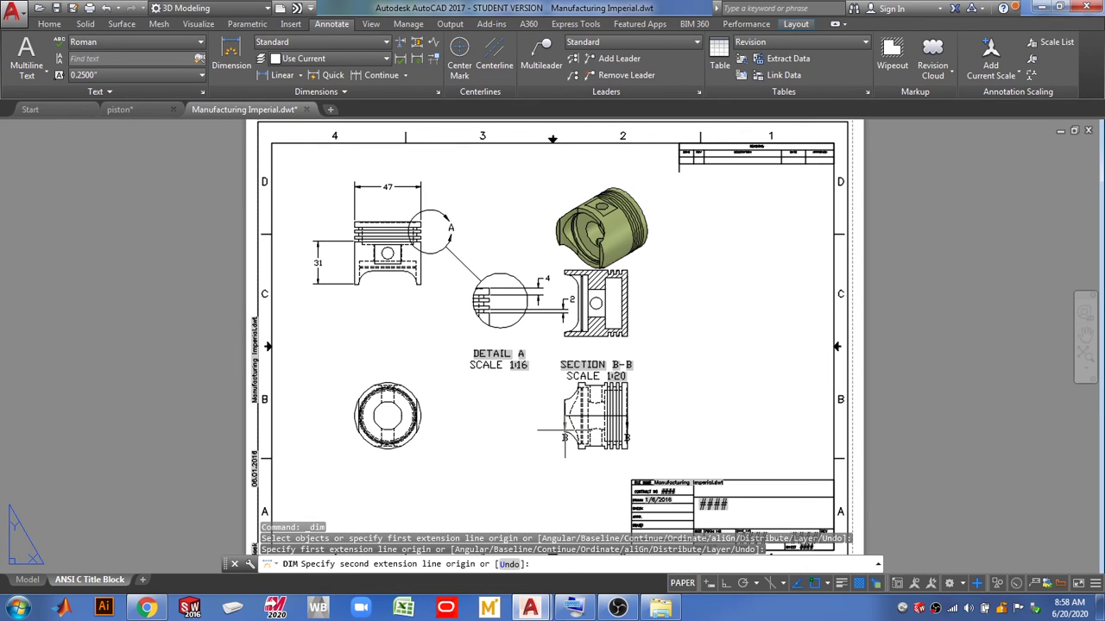
pyautogui.click(564, 430)
pyautogui.click(505, 415)
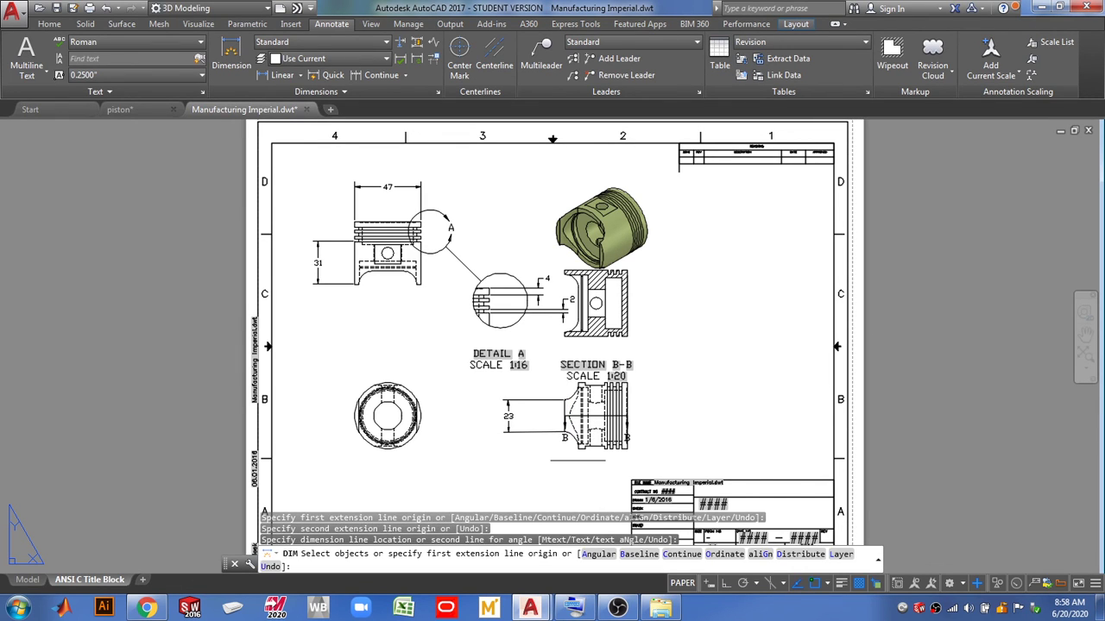
# Back out of the dimension sub-option and add a 5 dimension below SECTION B-B.
pyautogui.press('Return')
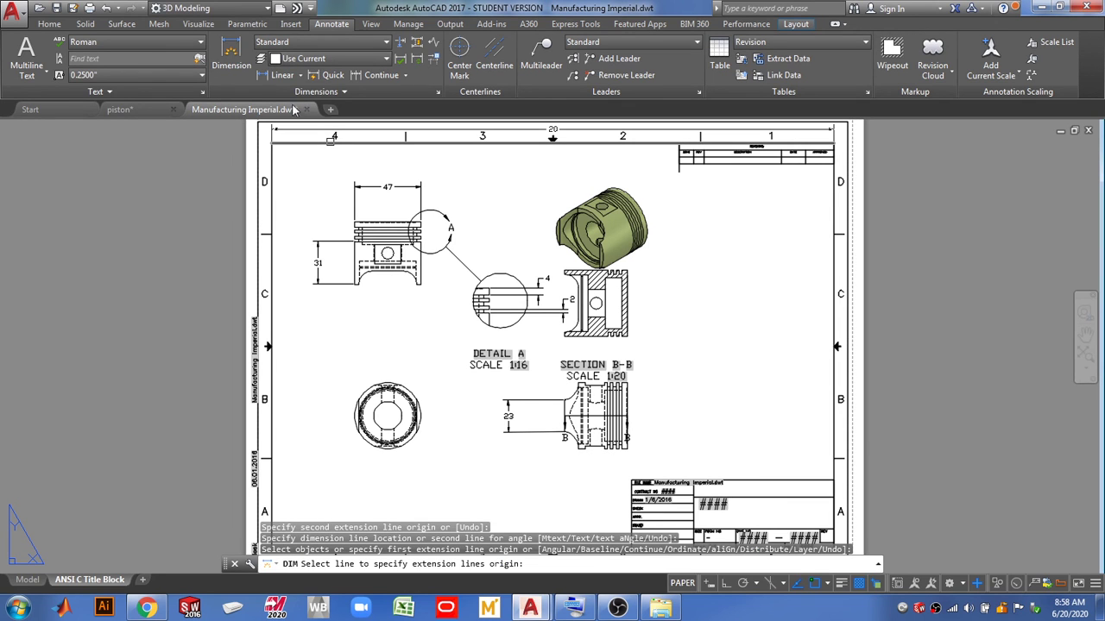
pyautogui.press('Escape')
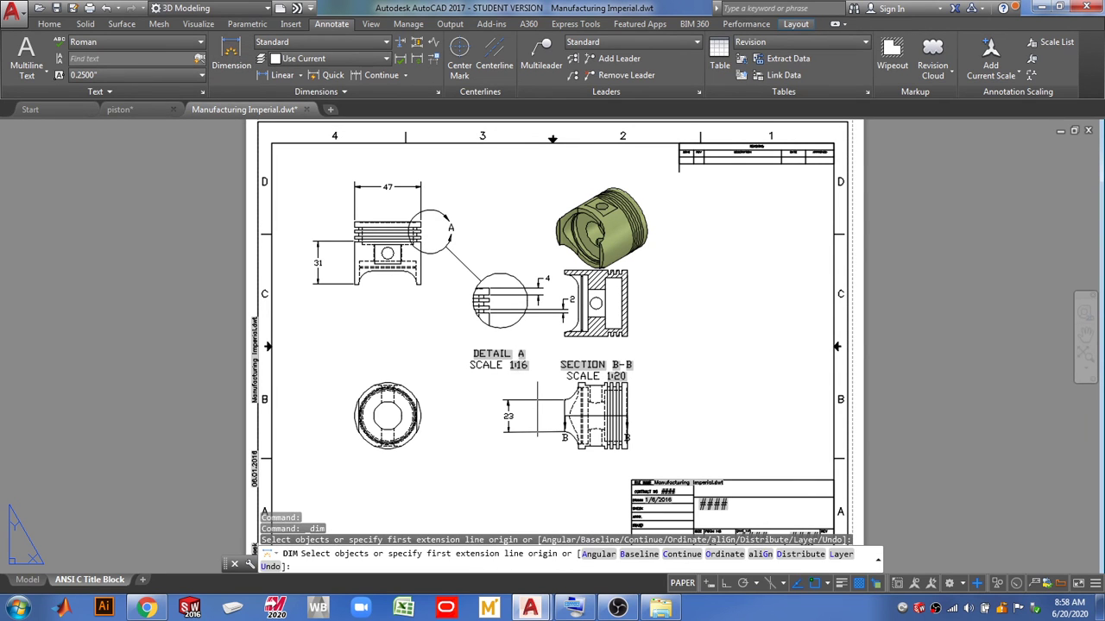
pyautogui.write('c')
pyautogui.press('Return')
pyautogui.press('Escape')
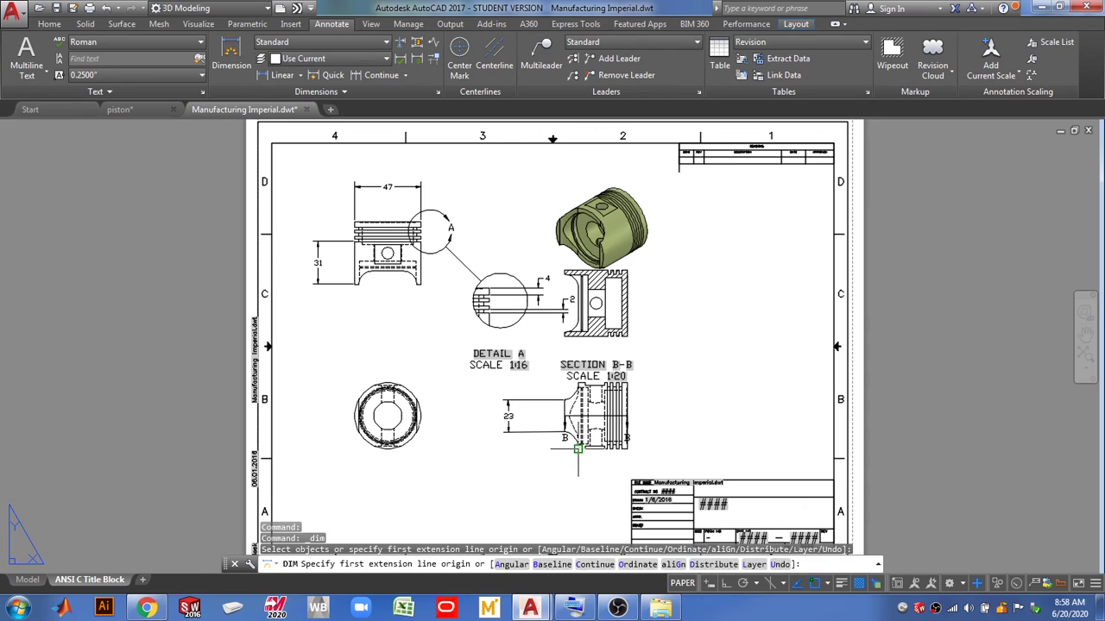
pyautogui.click(578, 448)
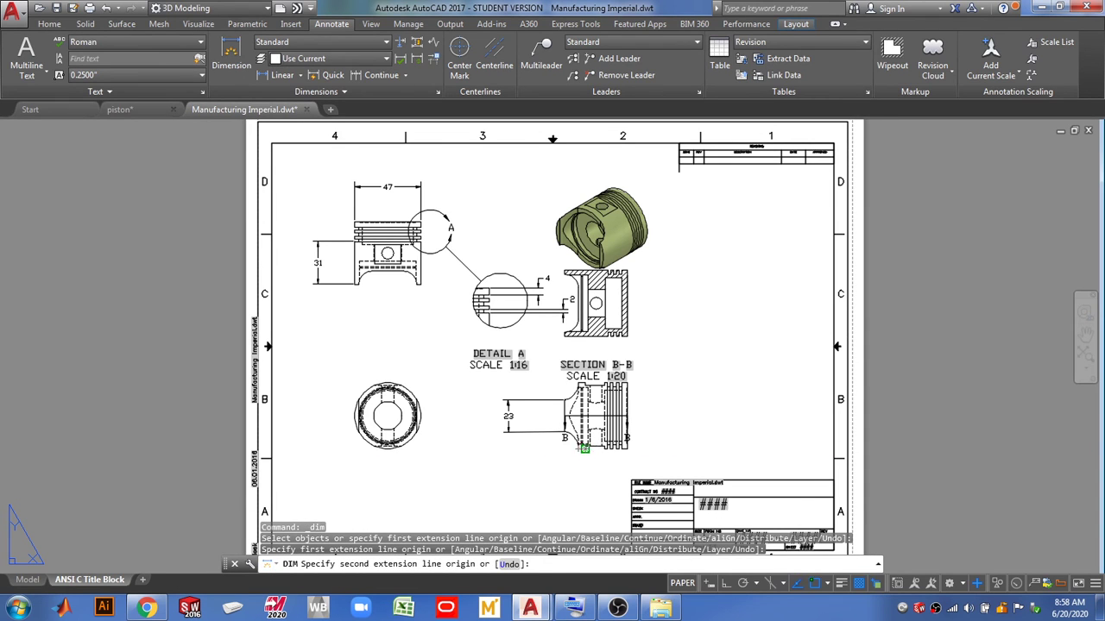
pyautogui.click(584, 448)
pyautogui.click(589, 481)
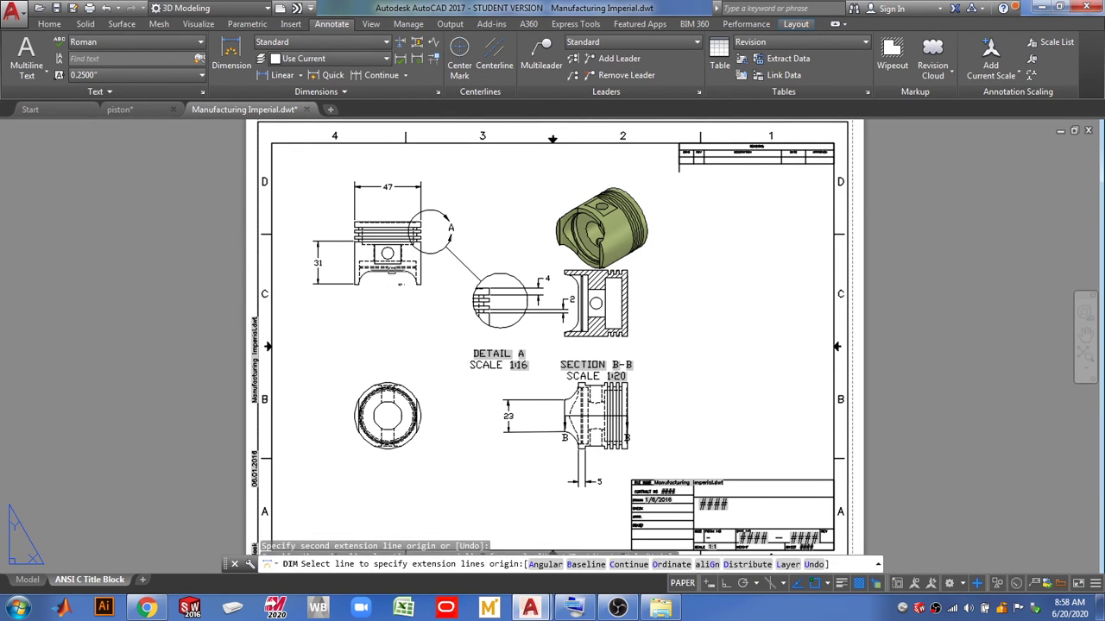
# Pick the top border line with the extra dimension tools and check the dimension style list.
pyautogui.click(339, 93)
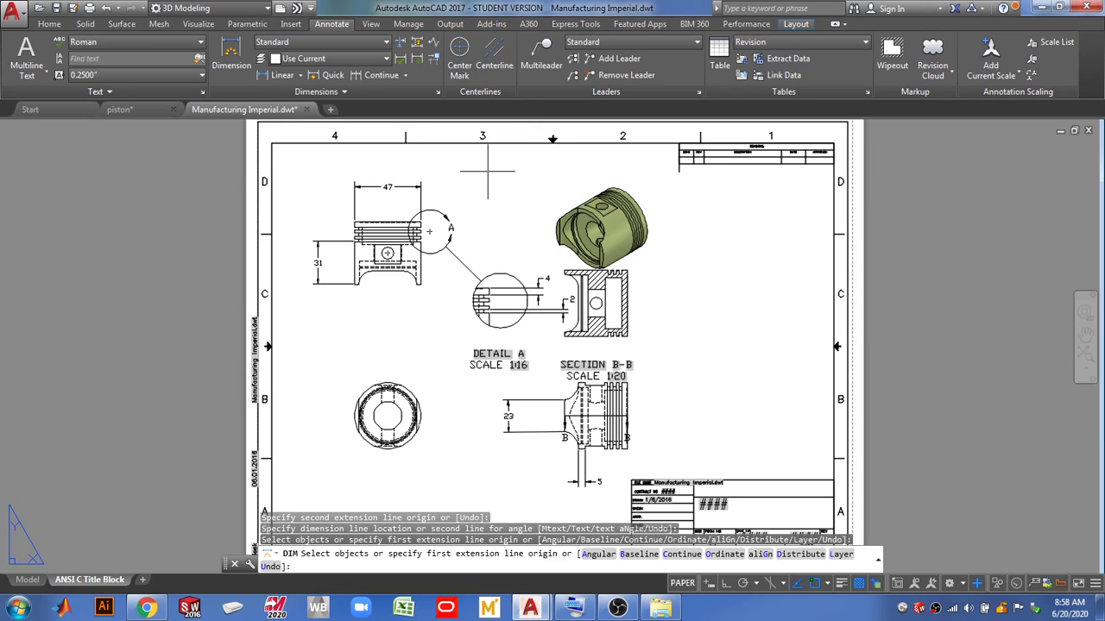
pyautogui.click(441, 144)
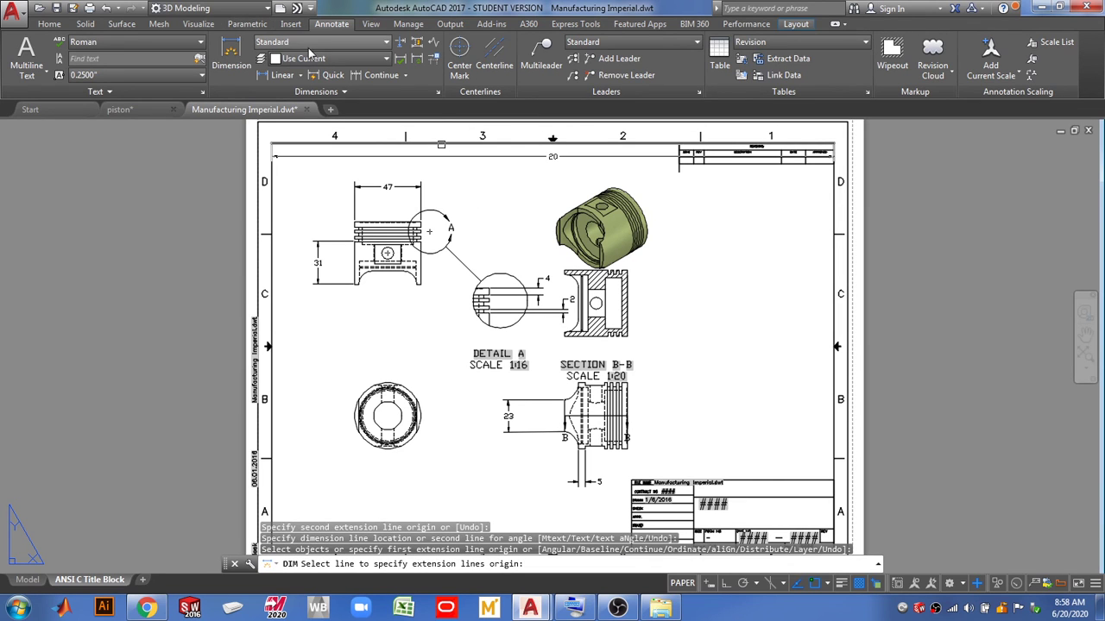
pyautogui.click(384, 45)
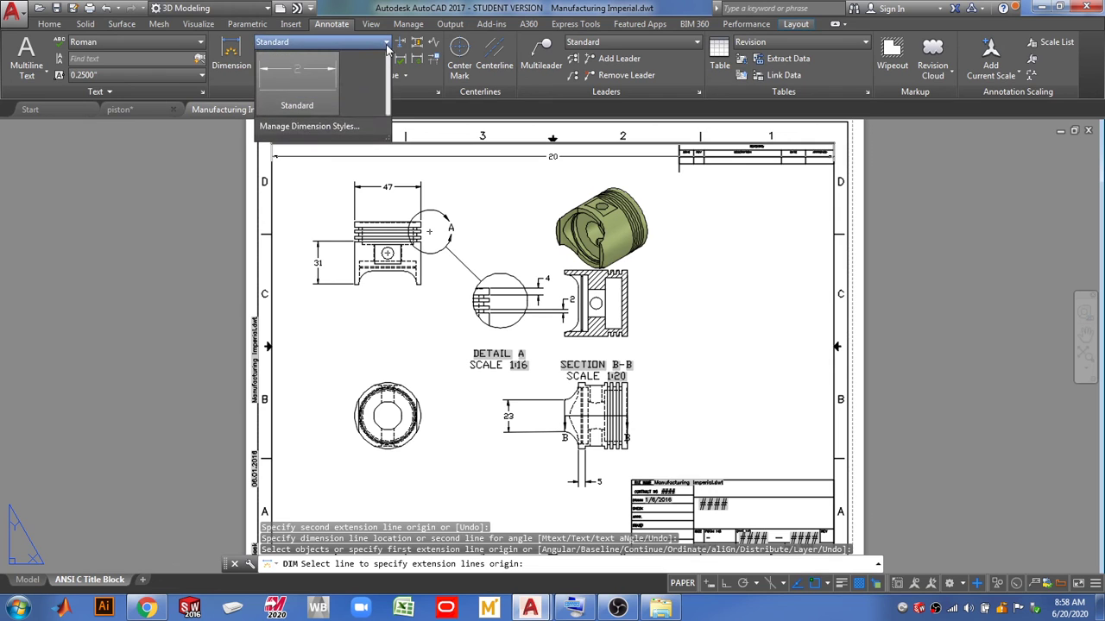
pyautogui.click(386, 45)
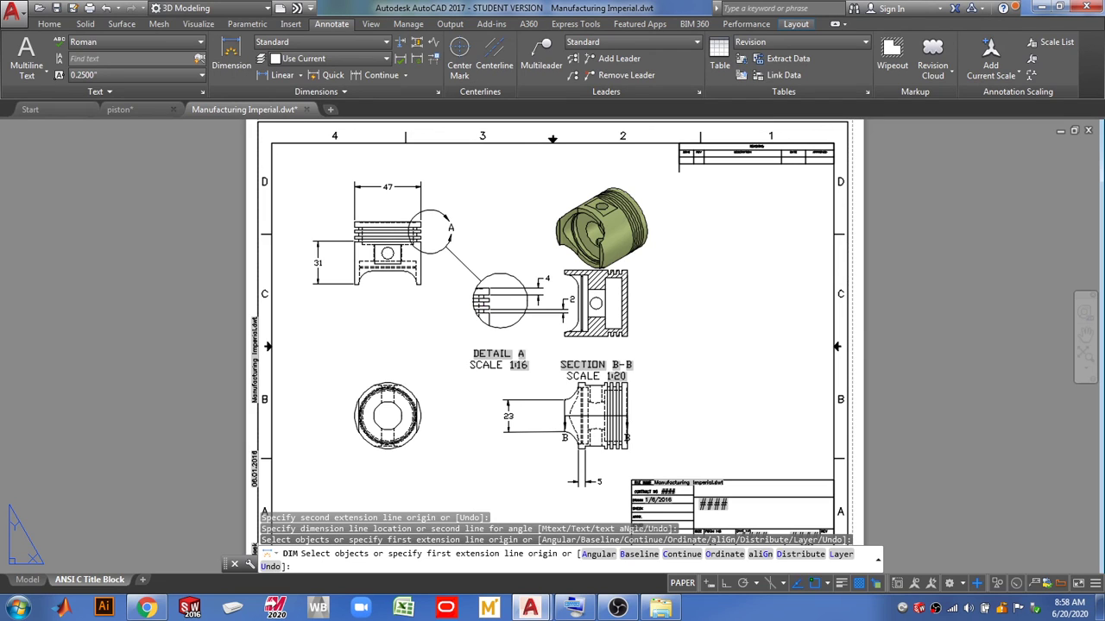
# Exit dimensioning and cycle through Insert, Surface, Mesh and Visualize to reach the Layout ribbon.
pyautogui.press('Escape')
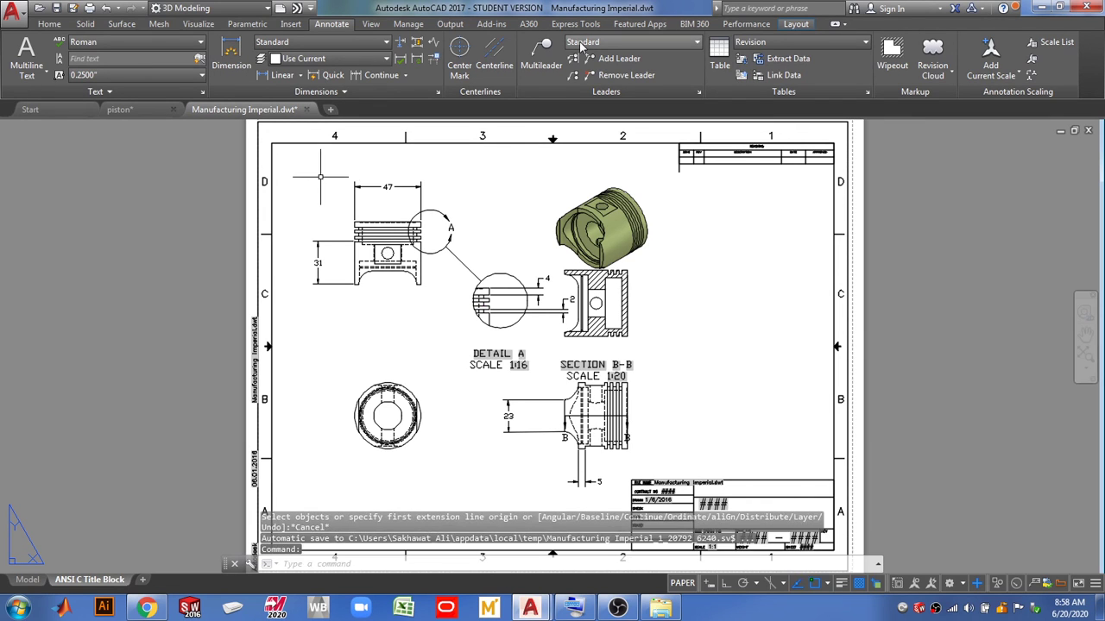
pyautogui.press('Escape')
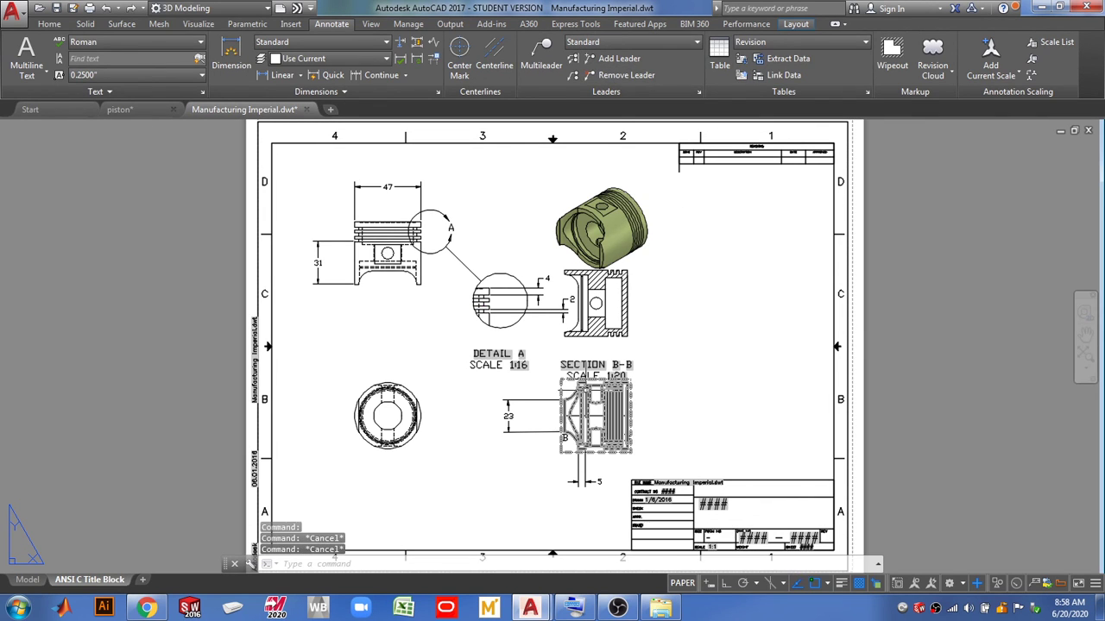
pyautogui.press('Escape')
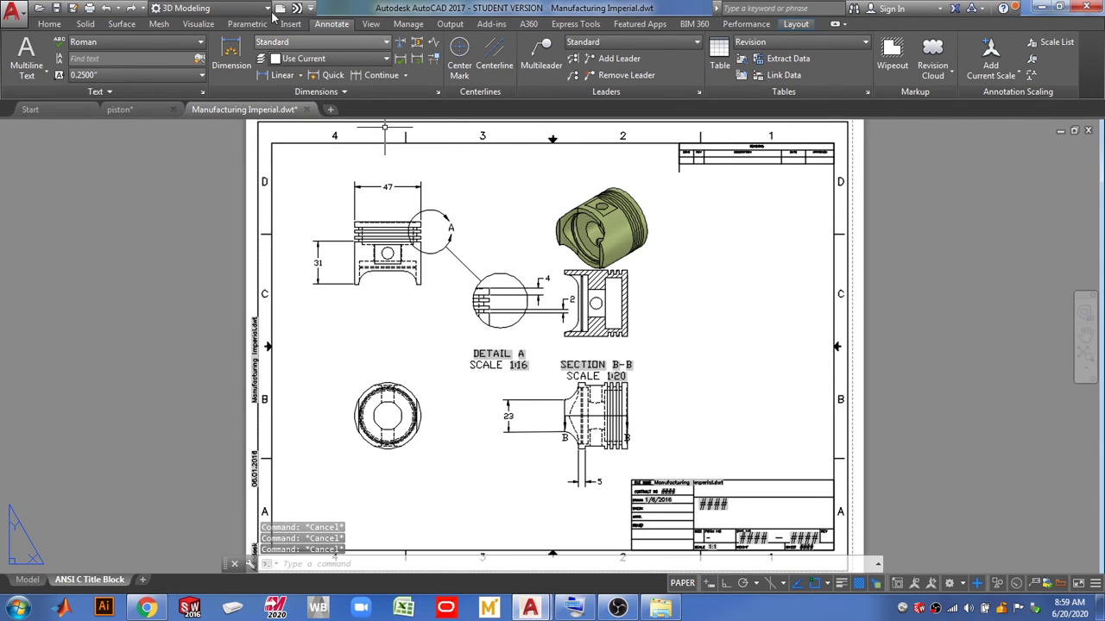
pyautogui.click(289, 26)
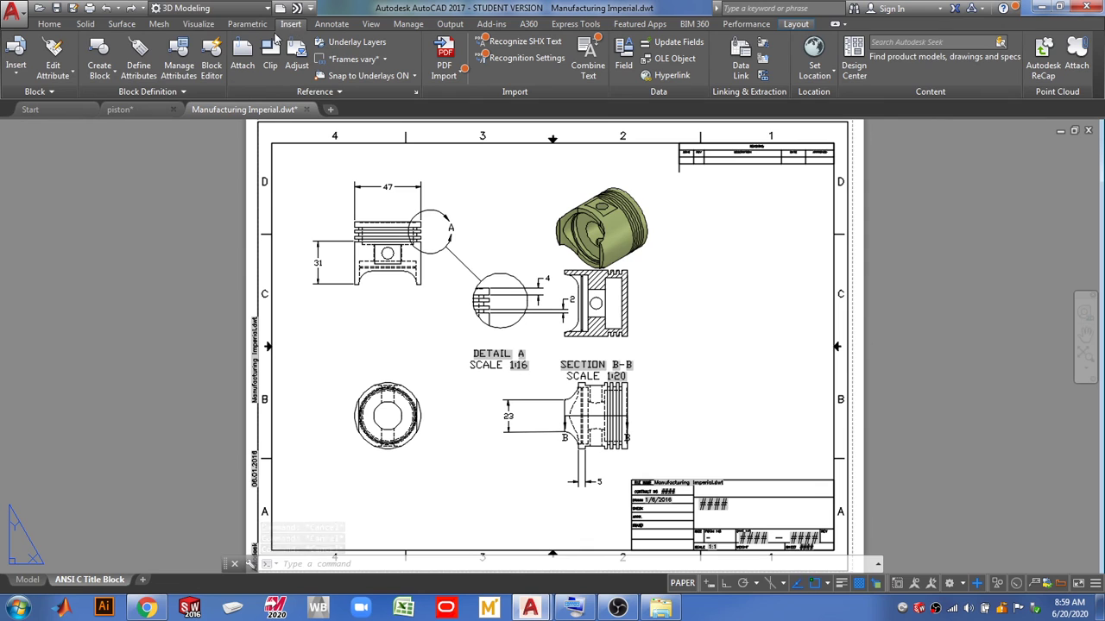
pyautogui.click(122, 26)
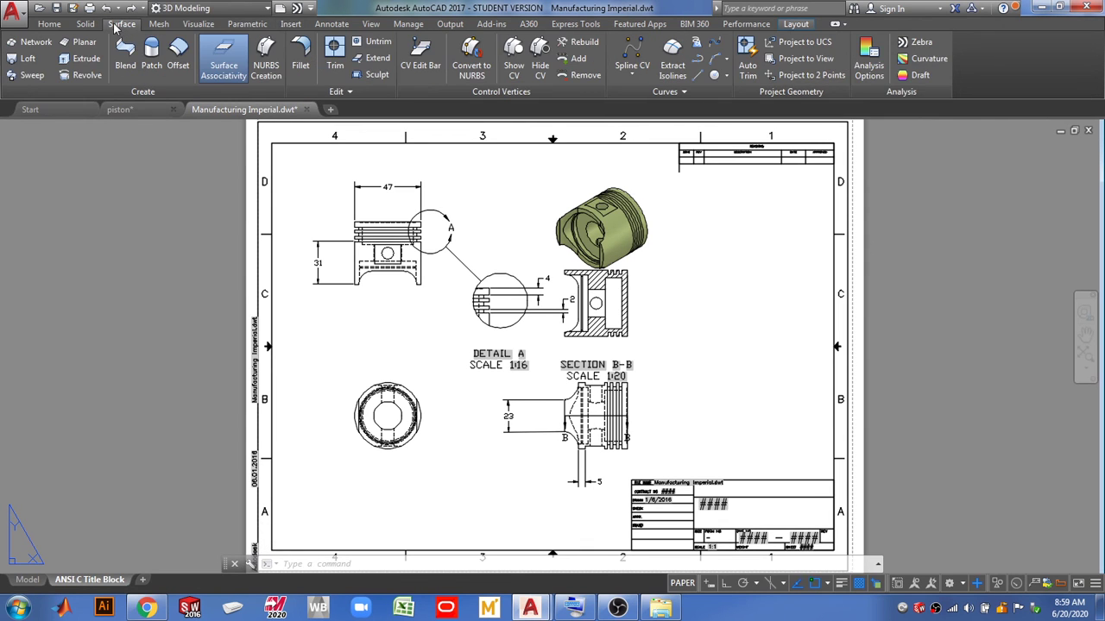
pyautogui.click(160, 24)
pyautogui.click(196, 26)
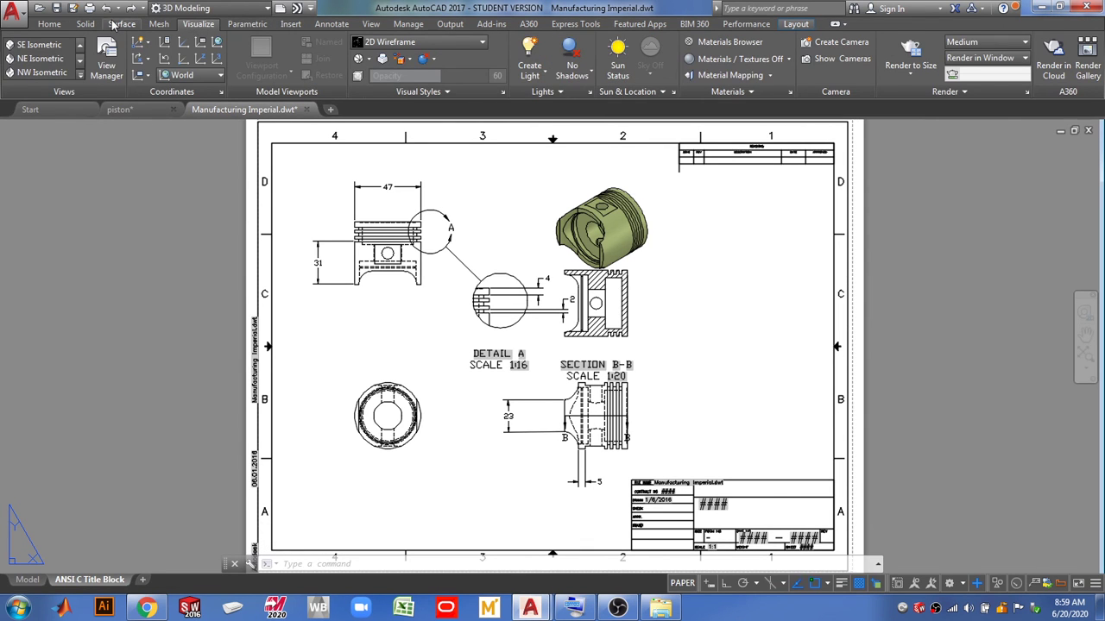
pyautogui.click(796, 25)
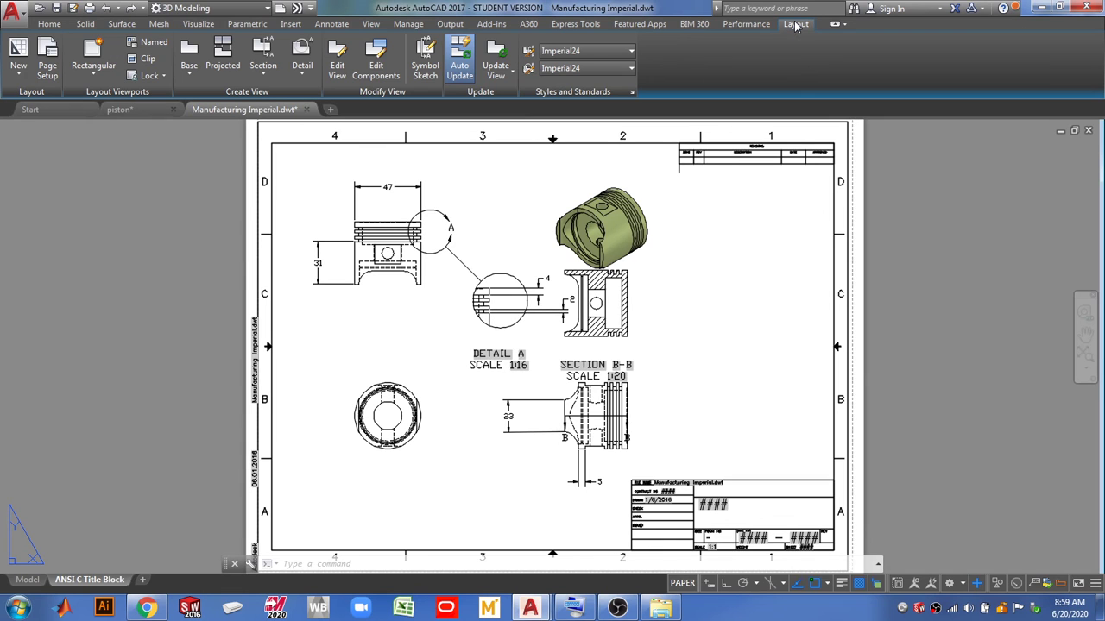